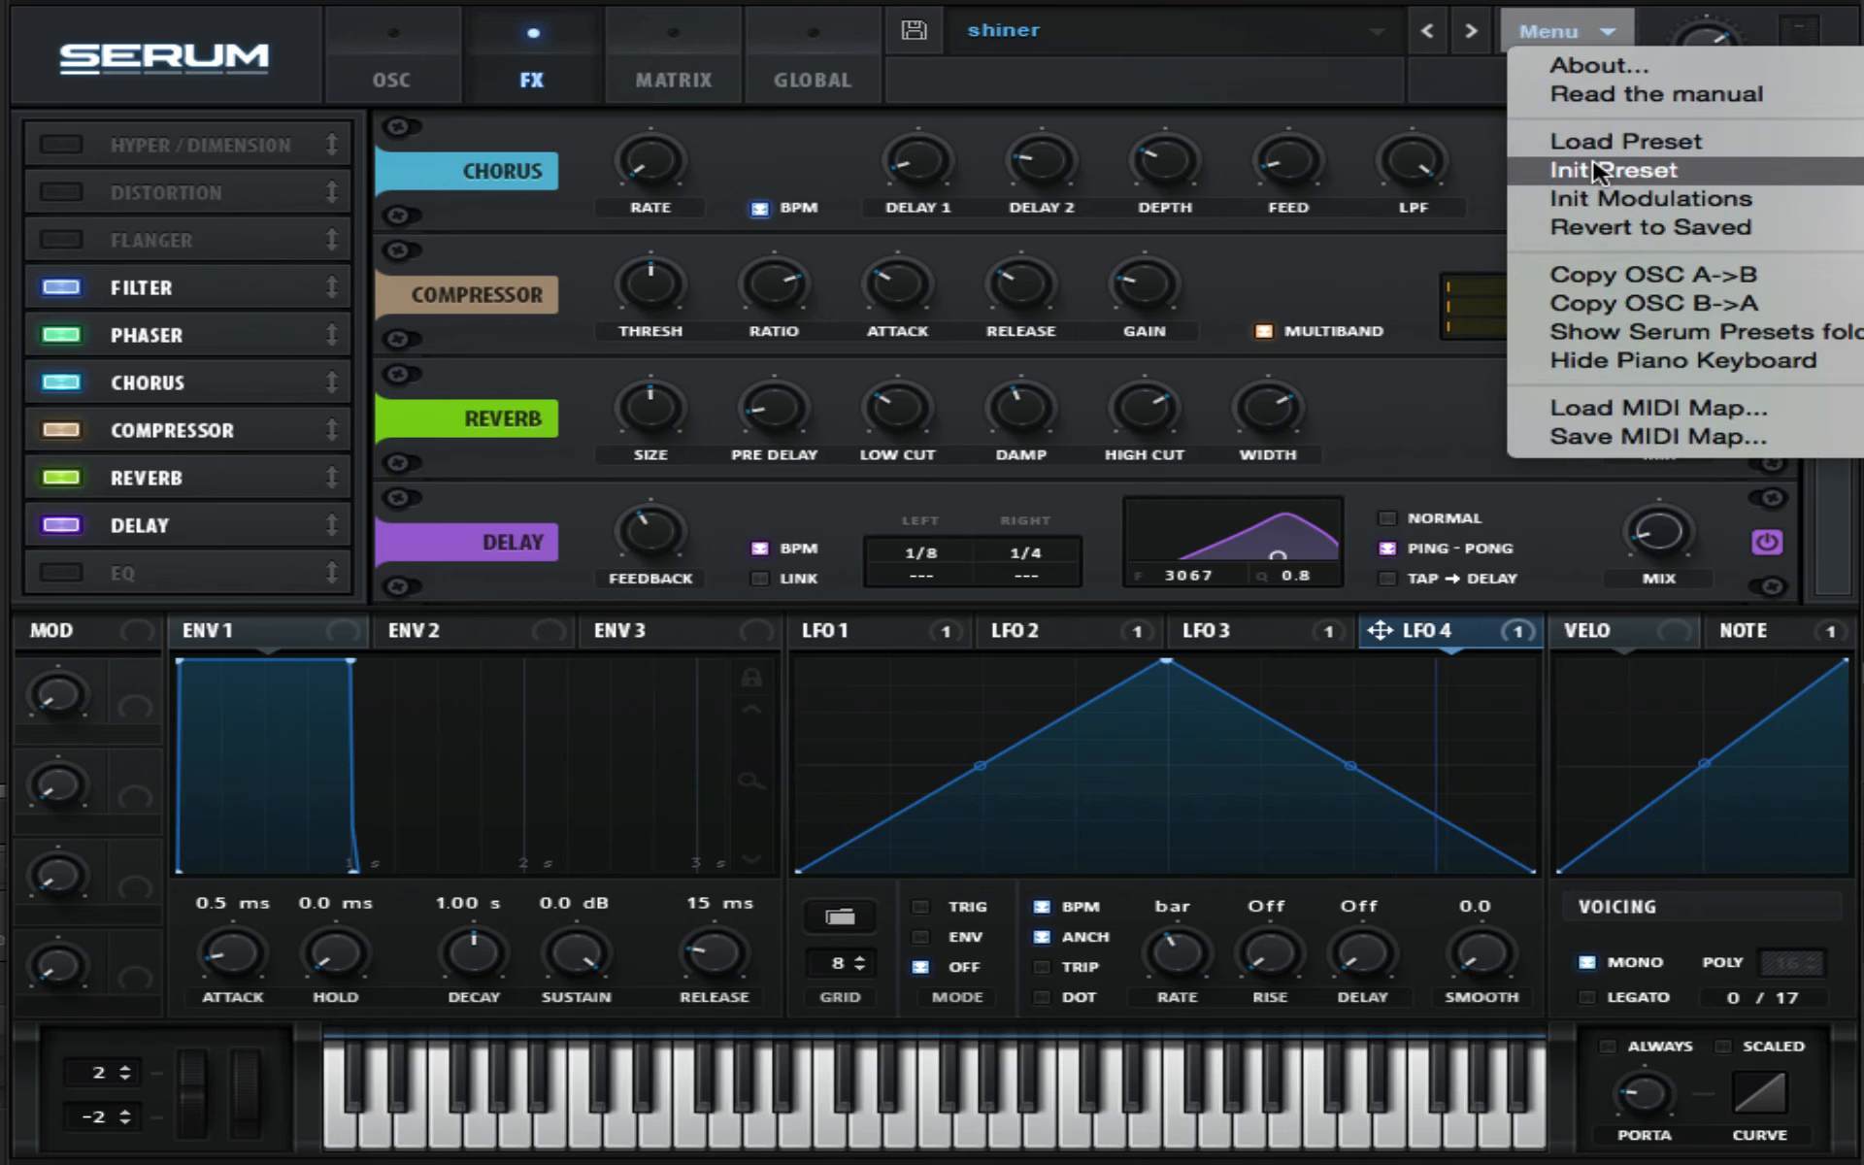
- Initialize the preset and draw a square wave into the second frame of Oscillator A's wavetable
{"action": "left_click", "coordinate": [1598, 173]}
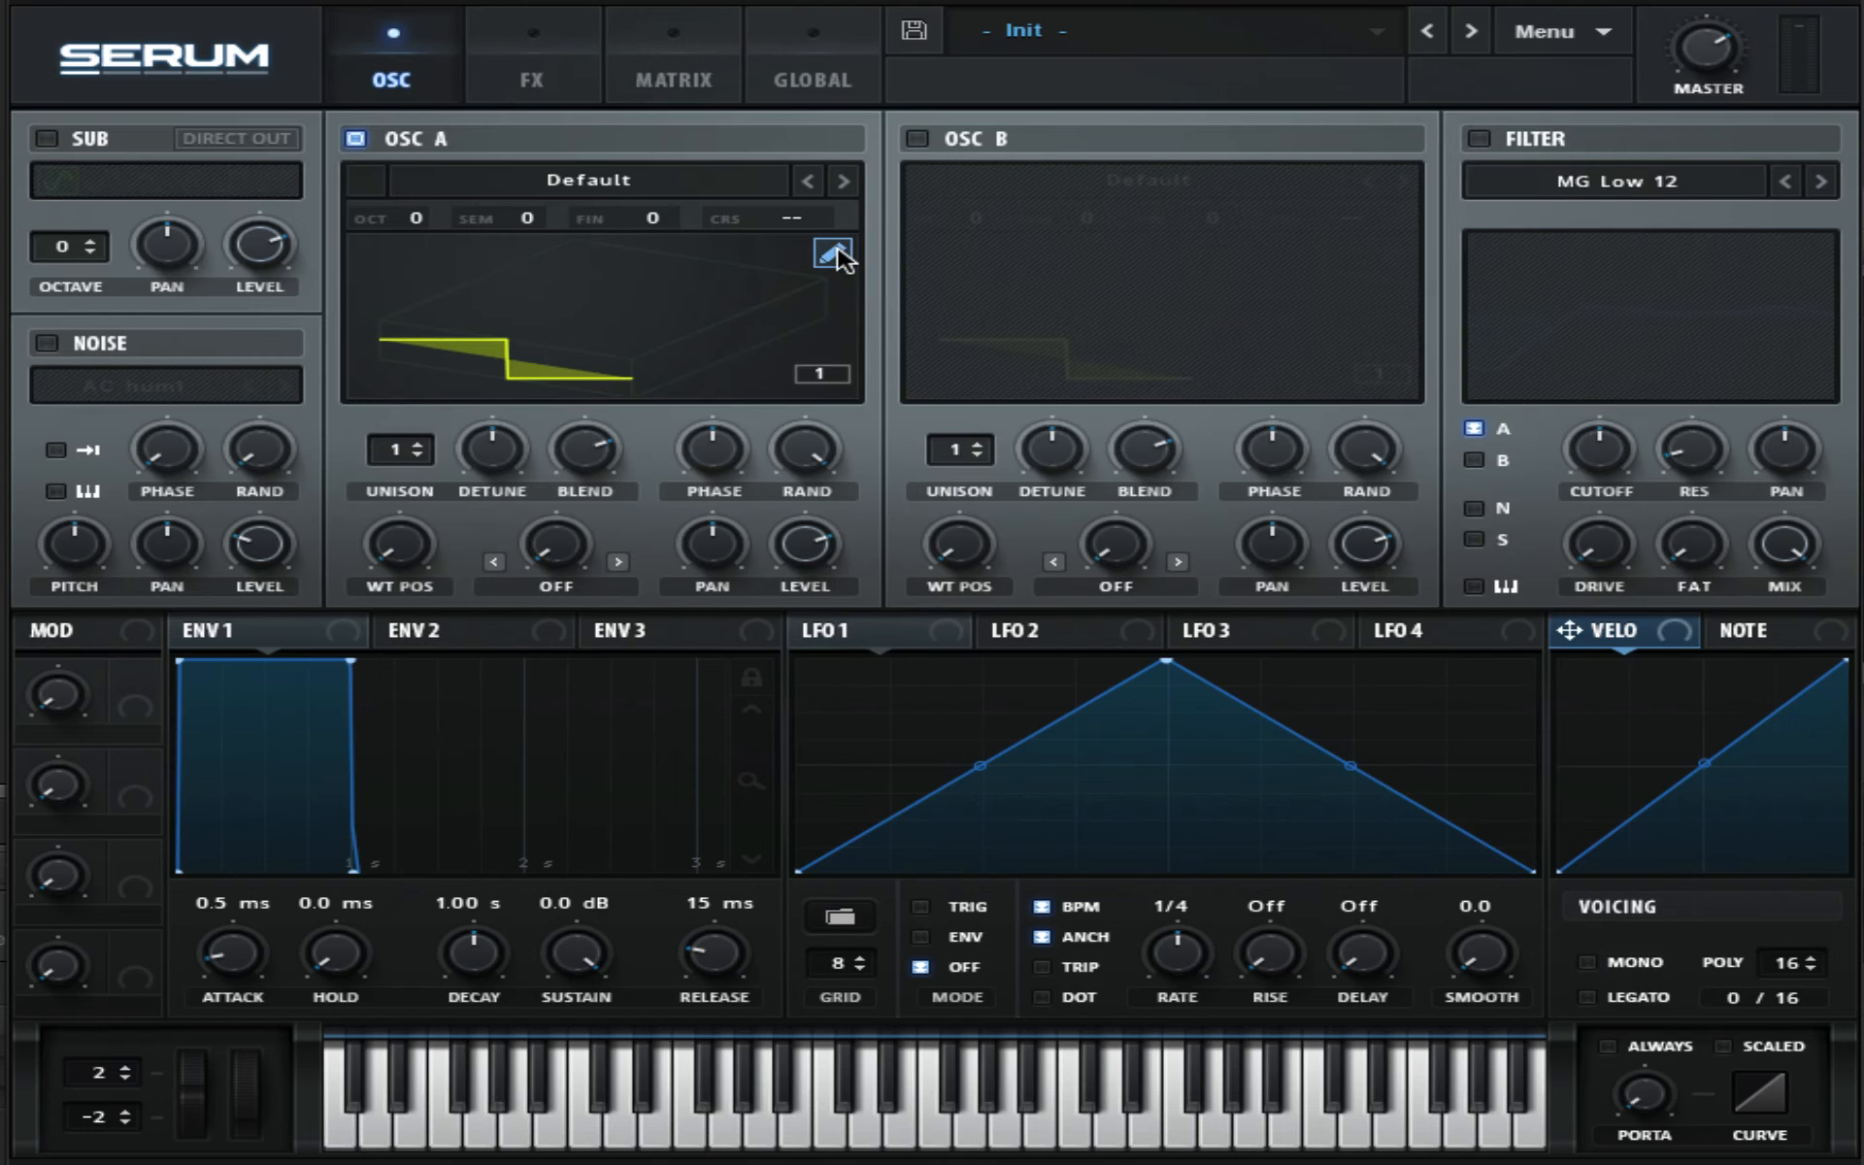
{"action": "left_click", "coordinate": [832, 254]}
{"action": "left_click", "coordinate": [180, 948]}
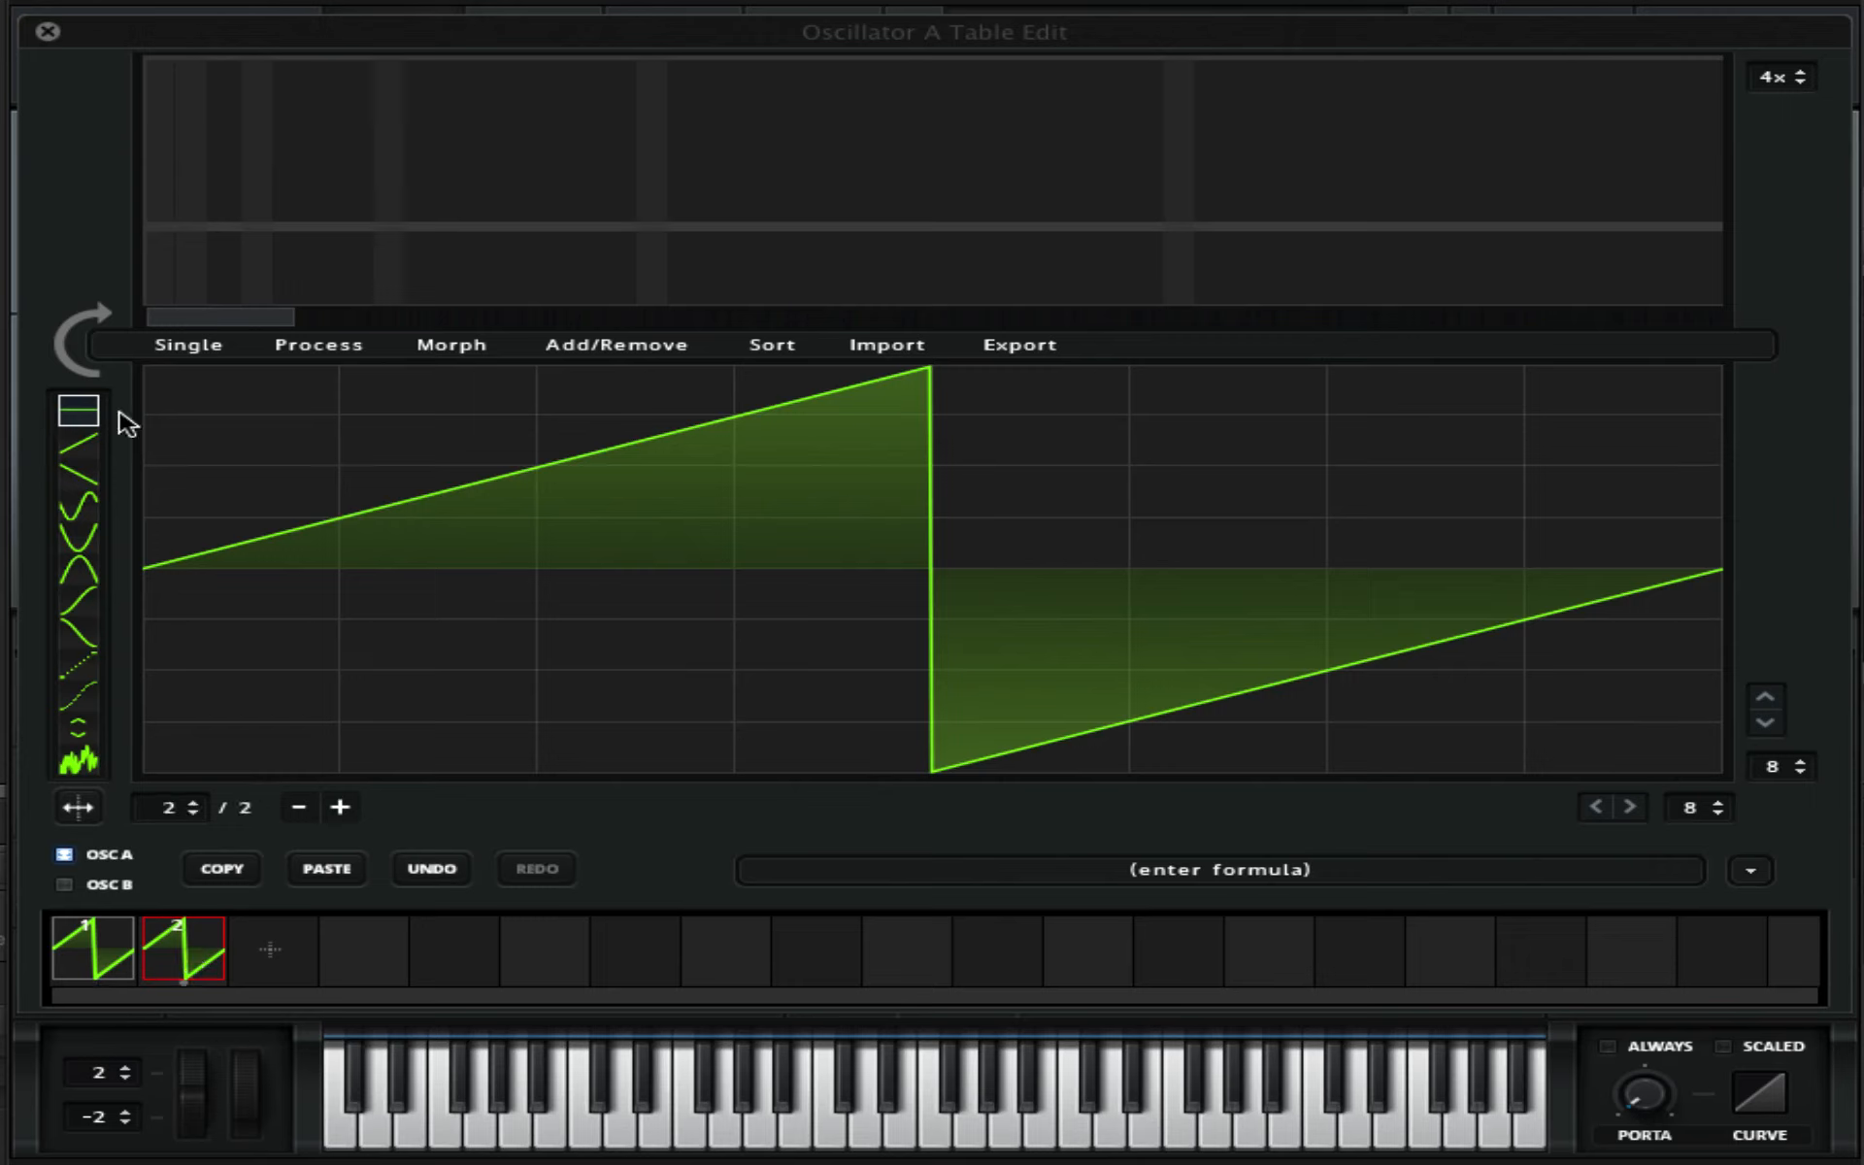
{"action": "left_click_drag", "start_coordinate": [125, 417], "coordinate": [816, 370]}
{"action": "mouse_move", "coordinate": [1032, 777]}
{"action": "left_mouse_down"}
{"action": "mouse_move", "coordinate": [1680, 753]}
{"action": "mouse_move", "coordinate": [1786, 788]}
{"action": "left_mouse_up"}
- Apply Morph - Crossfade to the wavetable and close the table editor
{"action": "left_click", "coordinate": [449, 344]}
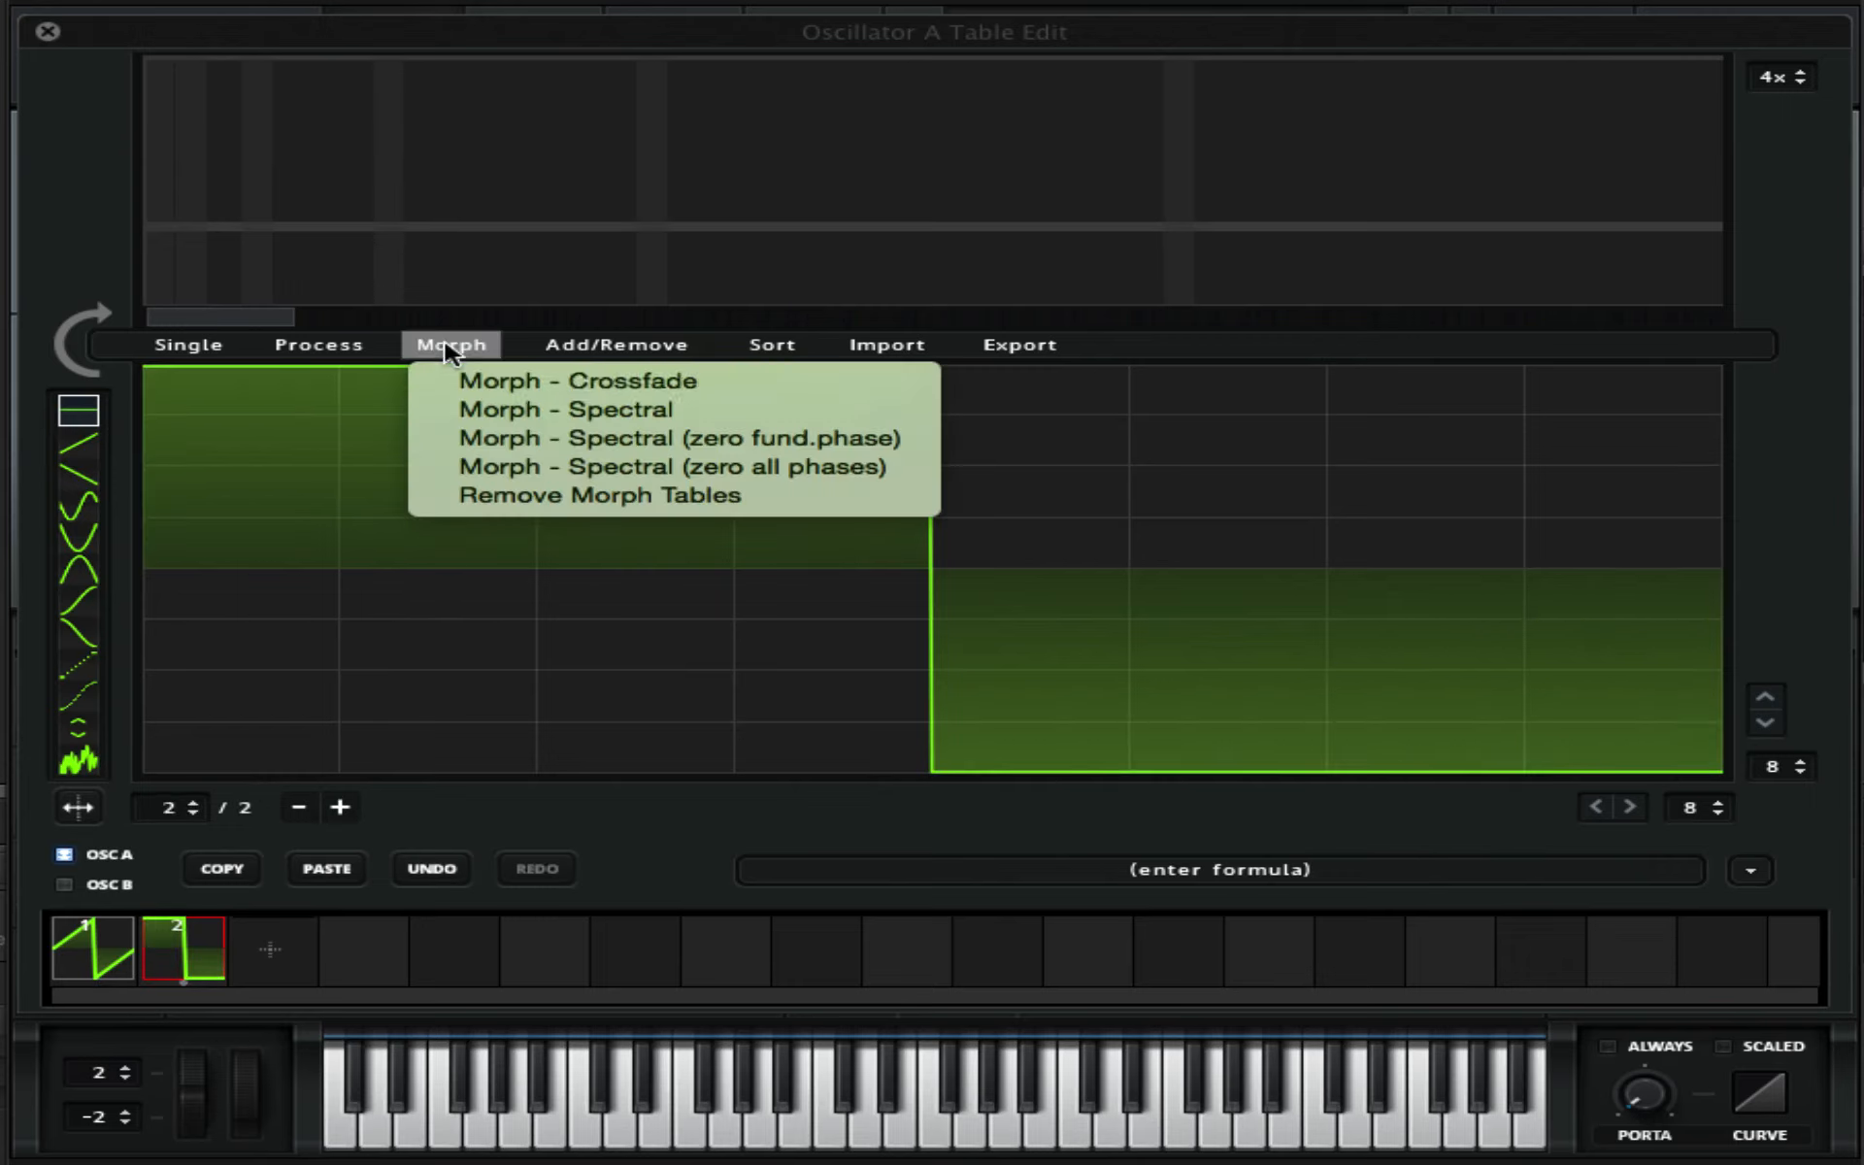
{"action": "left_click", "coordinate": [456, 380]}
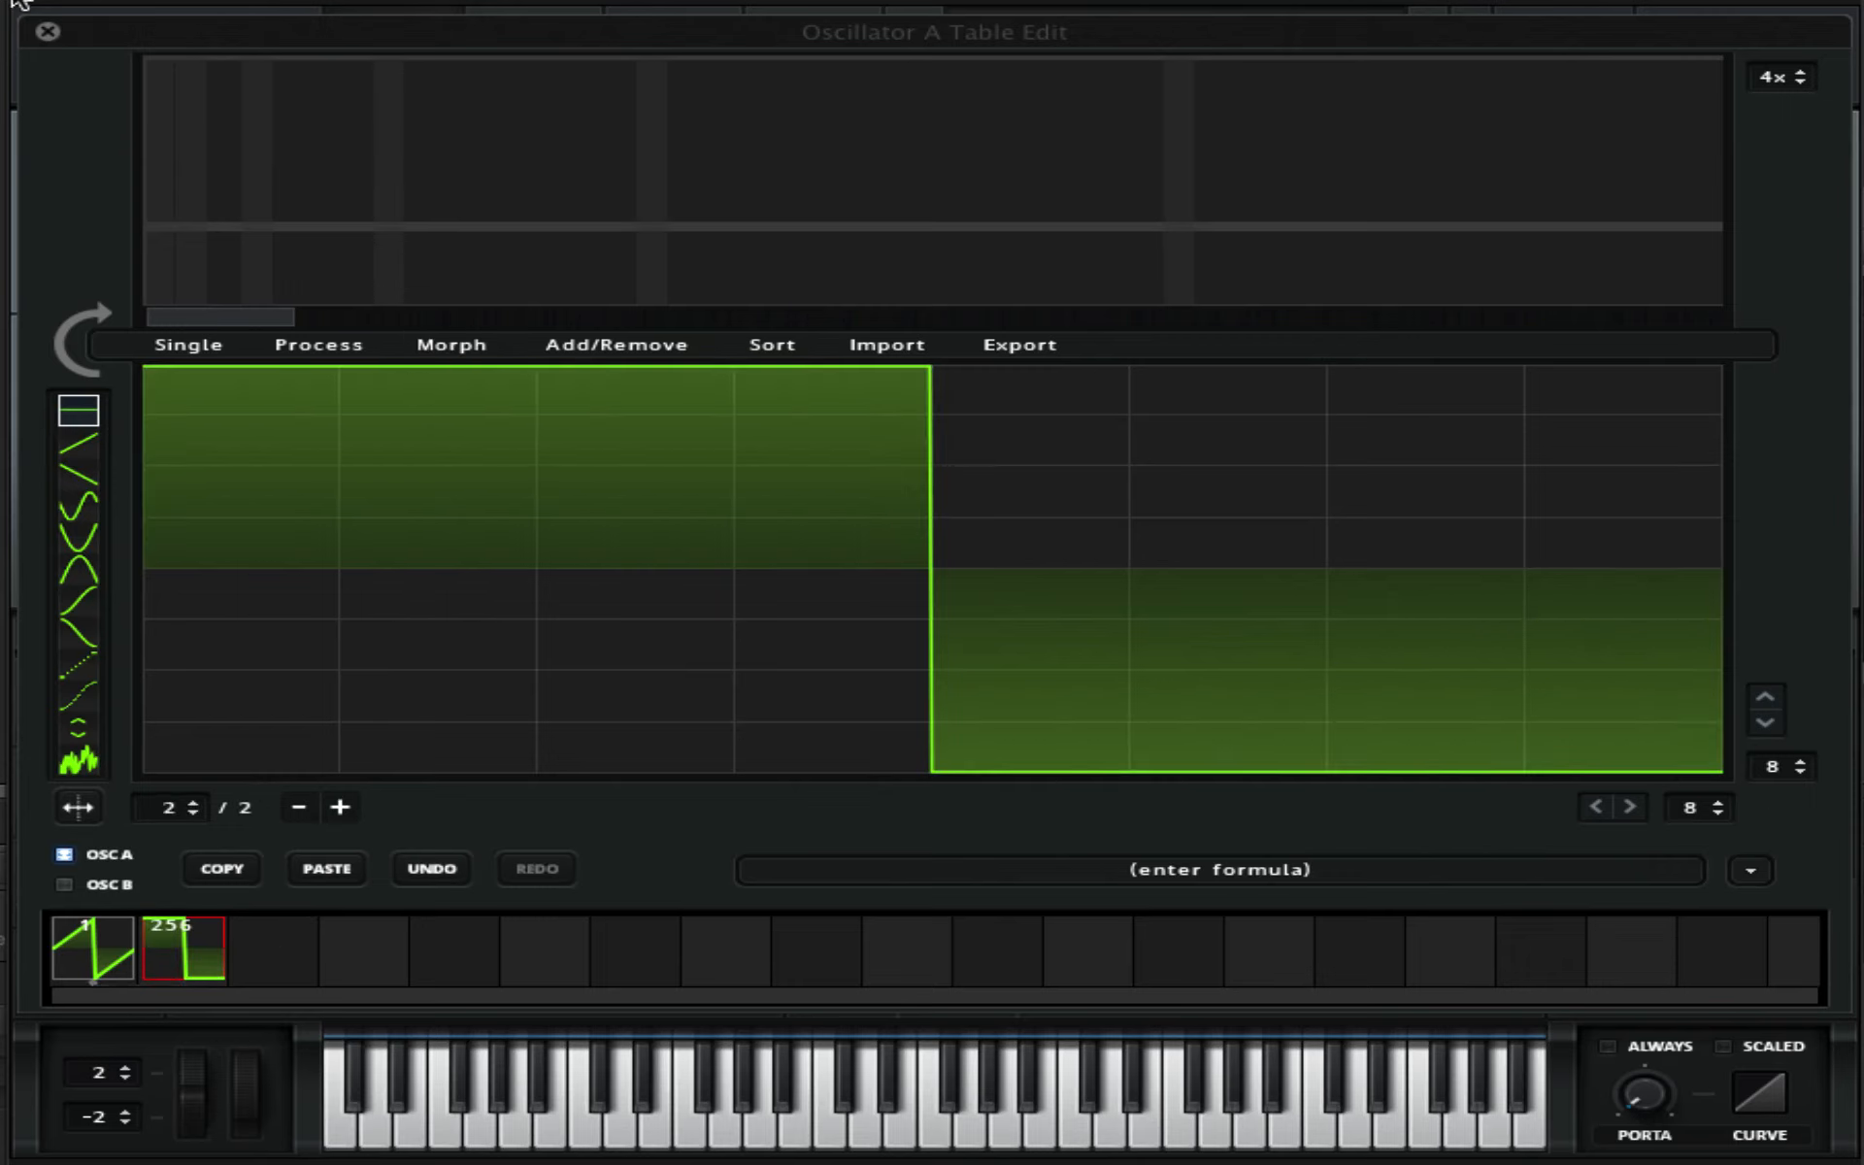
{"action": "left_click", "coordinate": [46, 31]}
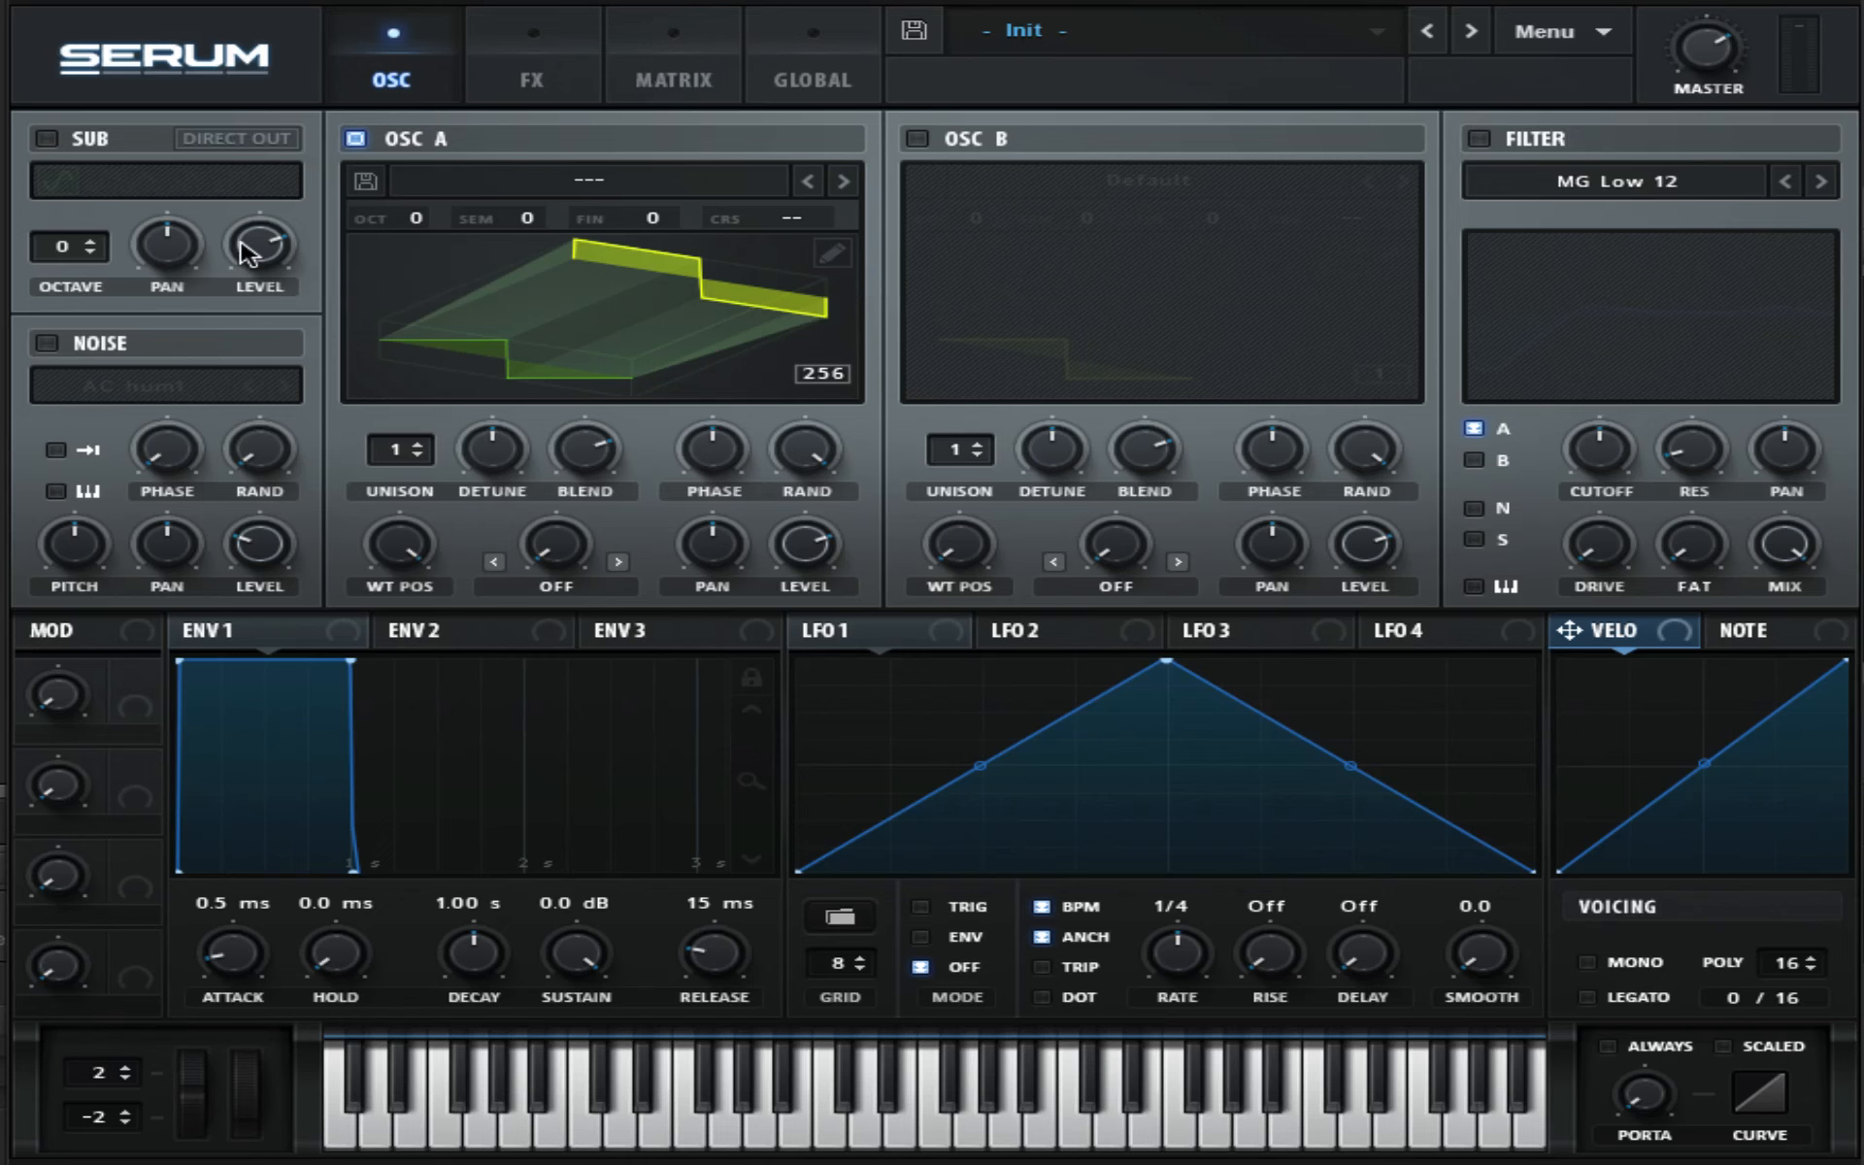
- Lower Oscillator A's wavetable position and switch on Oscillator B
{"action": "left_click_drag", "start_coordinate": [416, 554], "coordinate": [428, 648]}
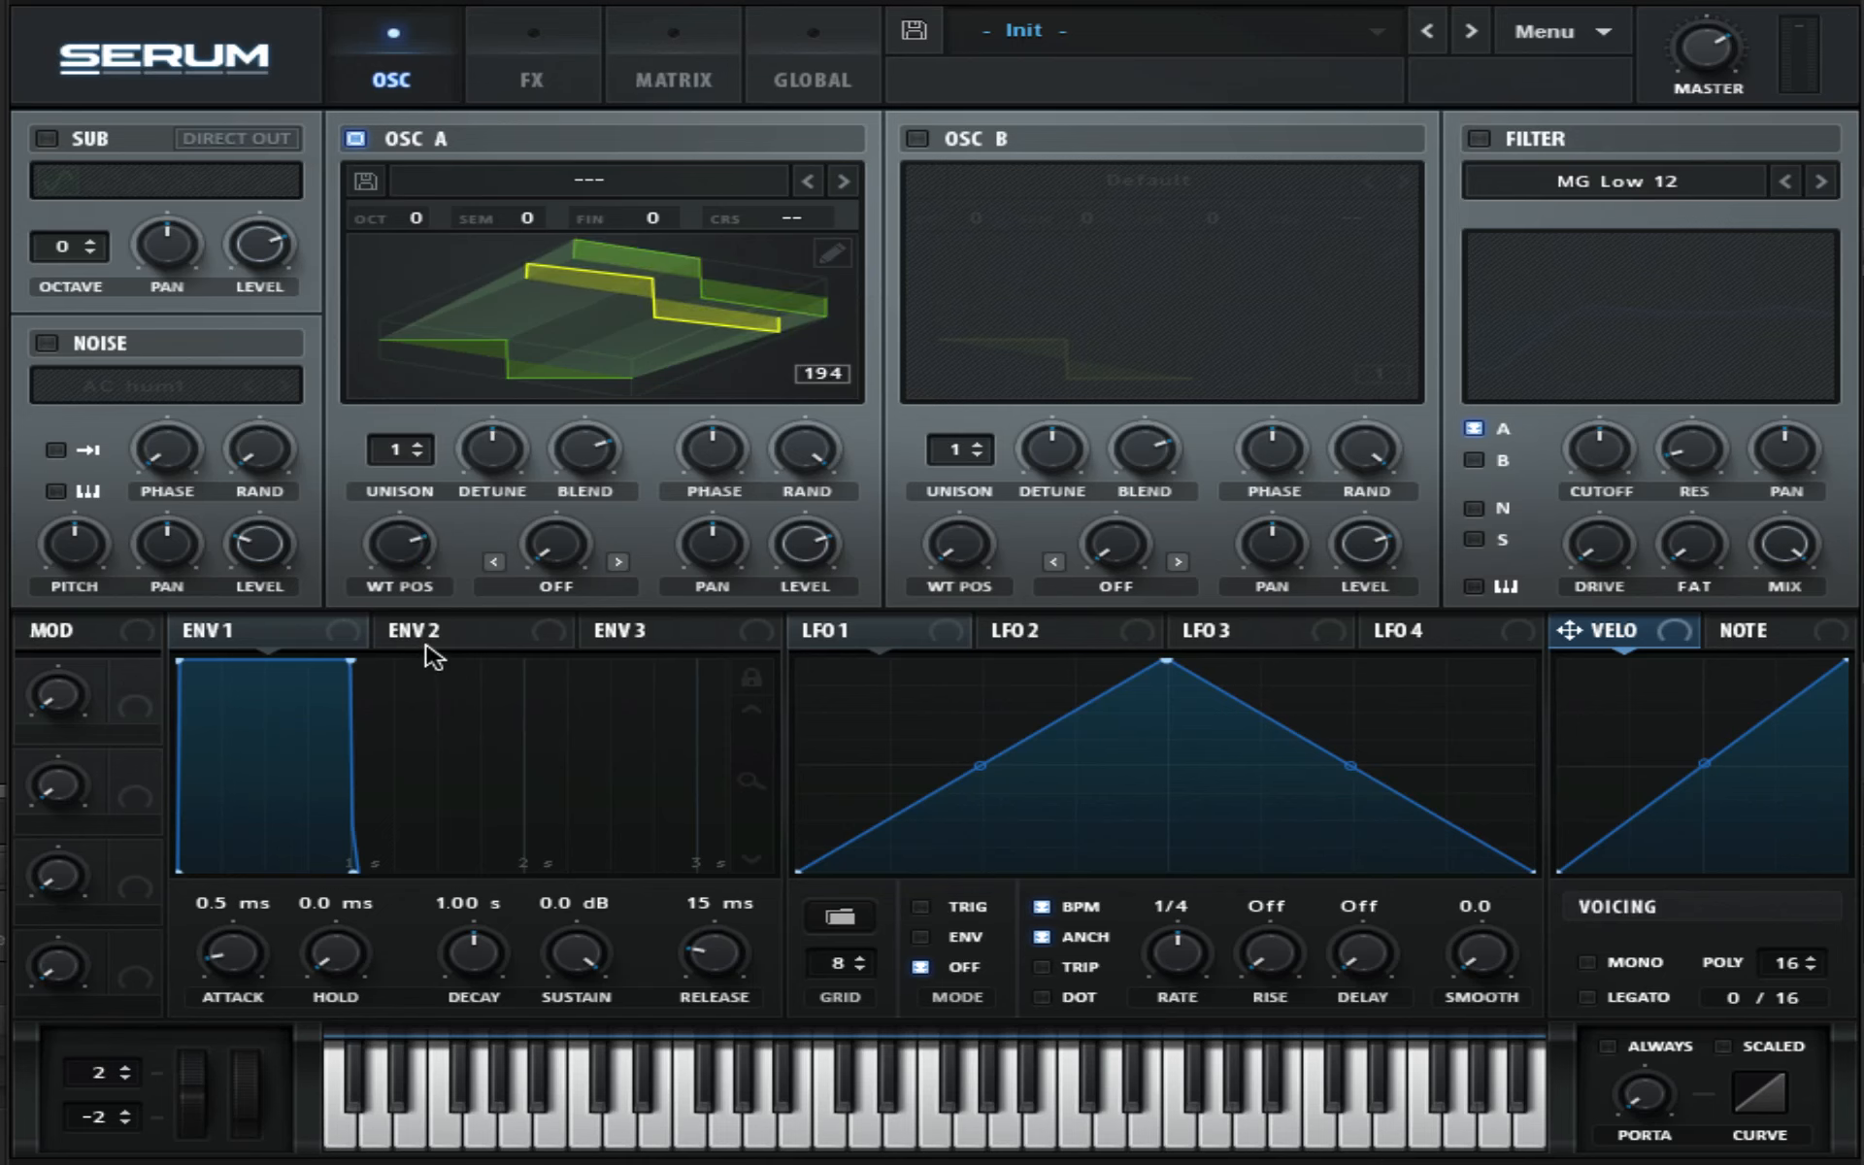
{"action": "left_click", "coordinate": [917, 139]}
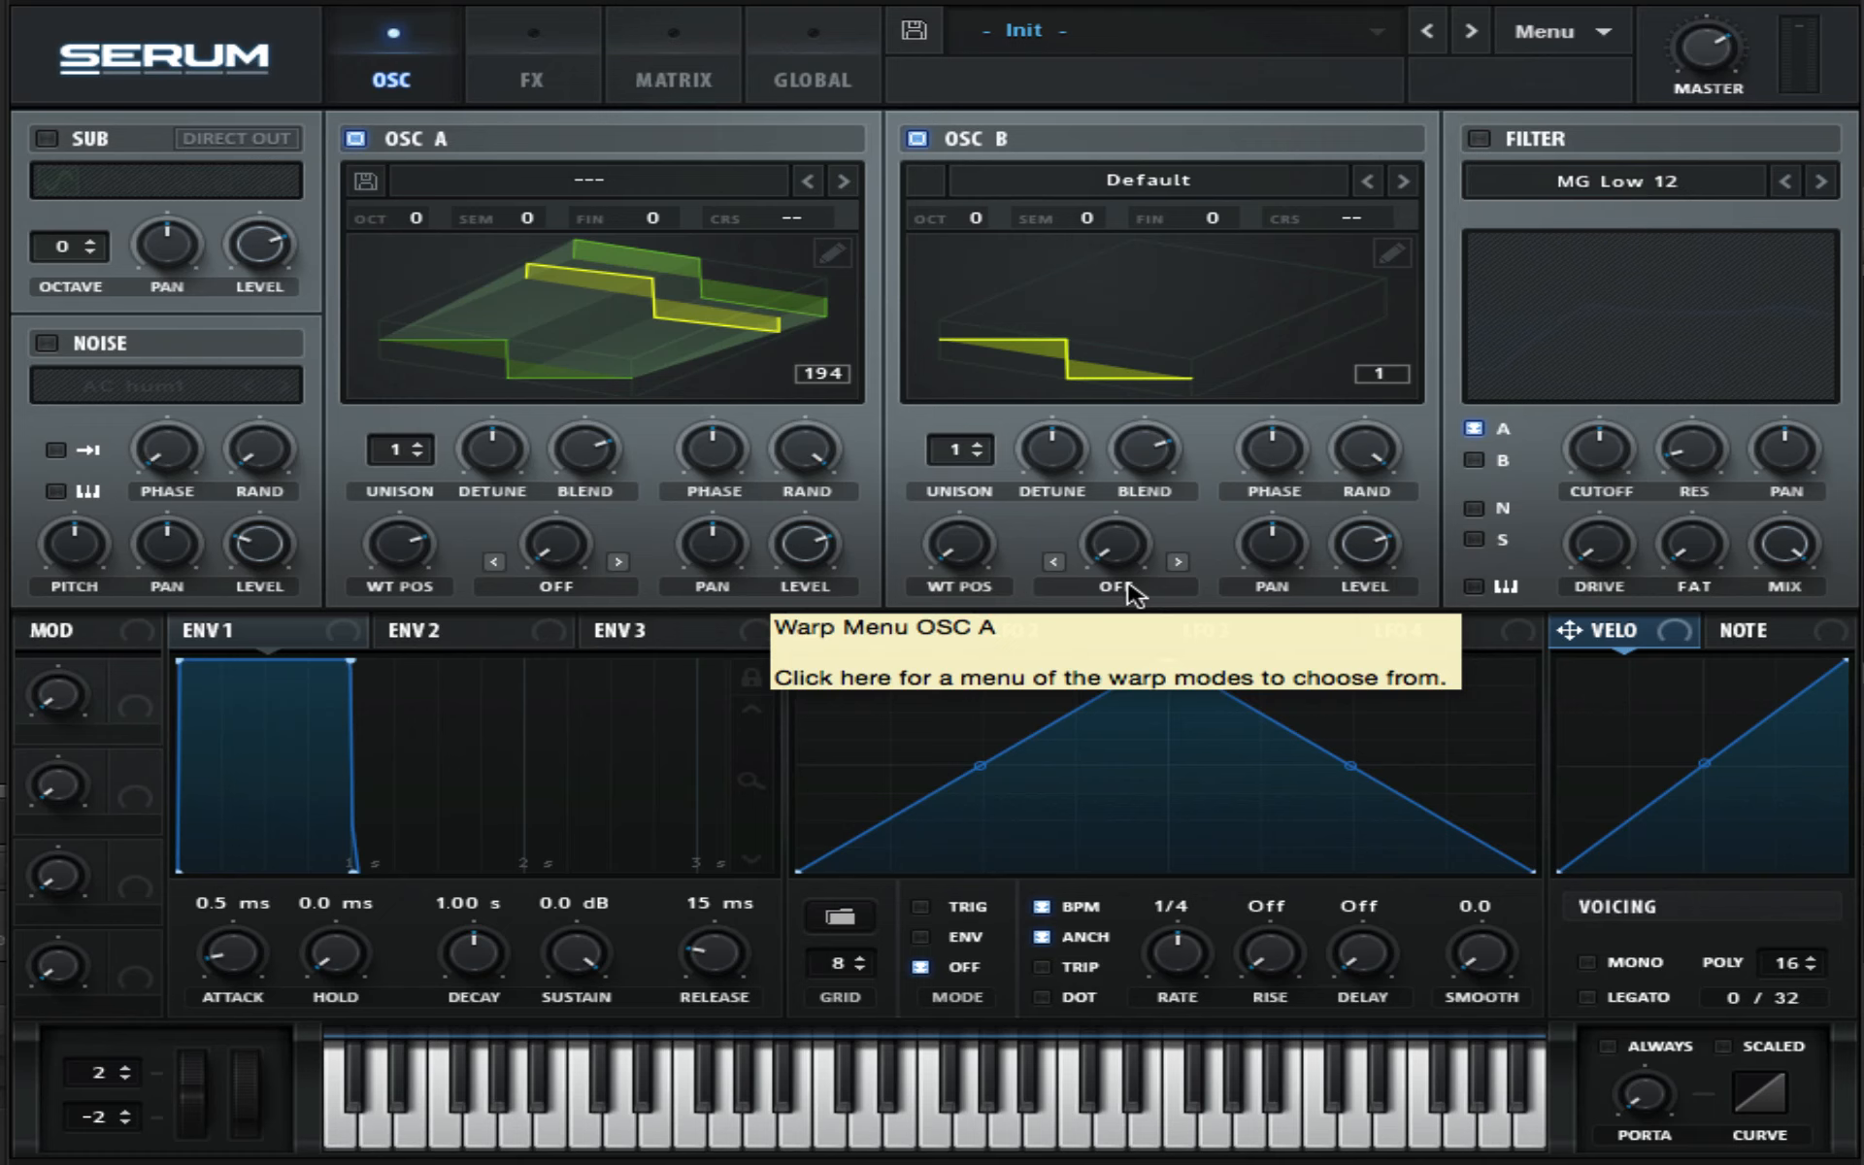
- Set Oscillator B's warp mode to Mirror with a warp amount of 32%
{"action": "left_click", "coordinate": [1116, 587]}
{"action": "left_click", "coordinate": [1136, 967]}
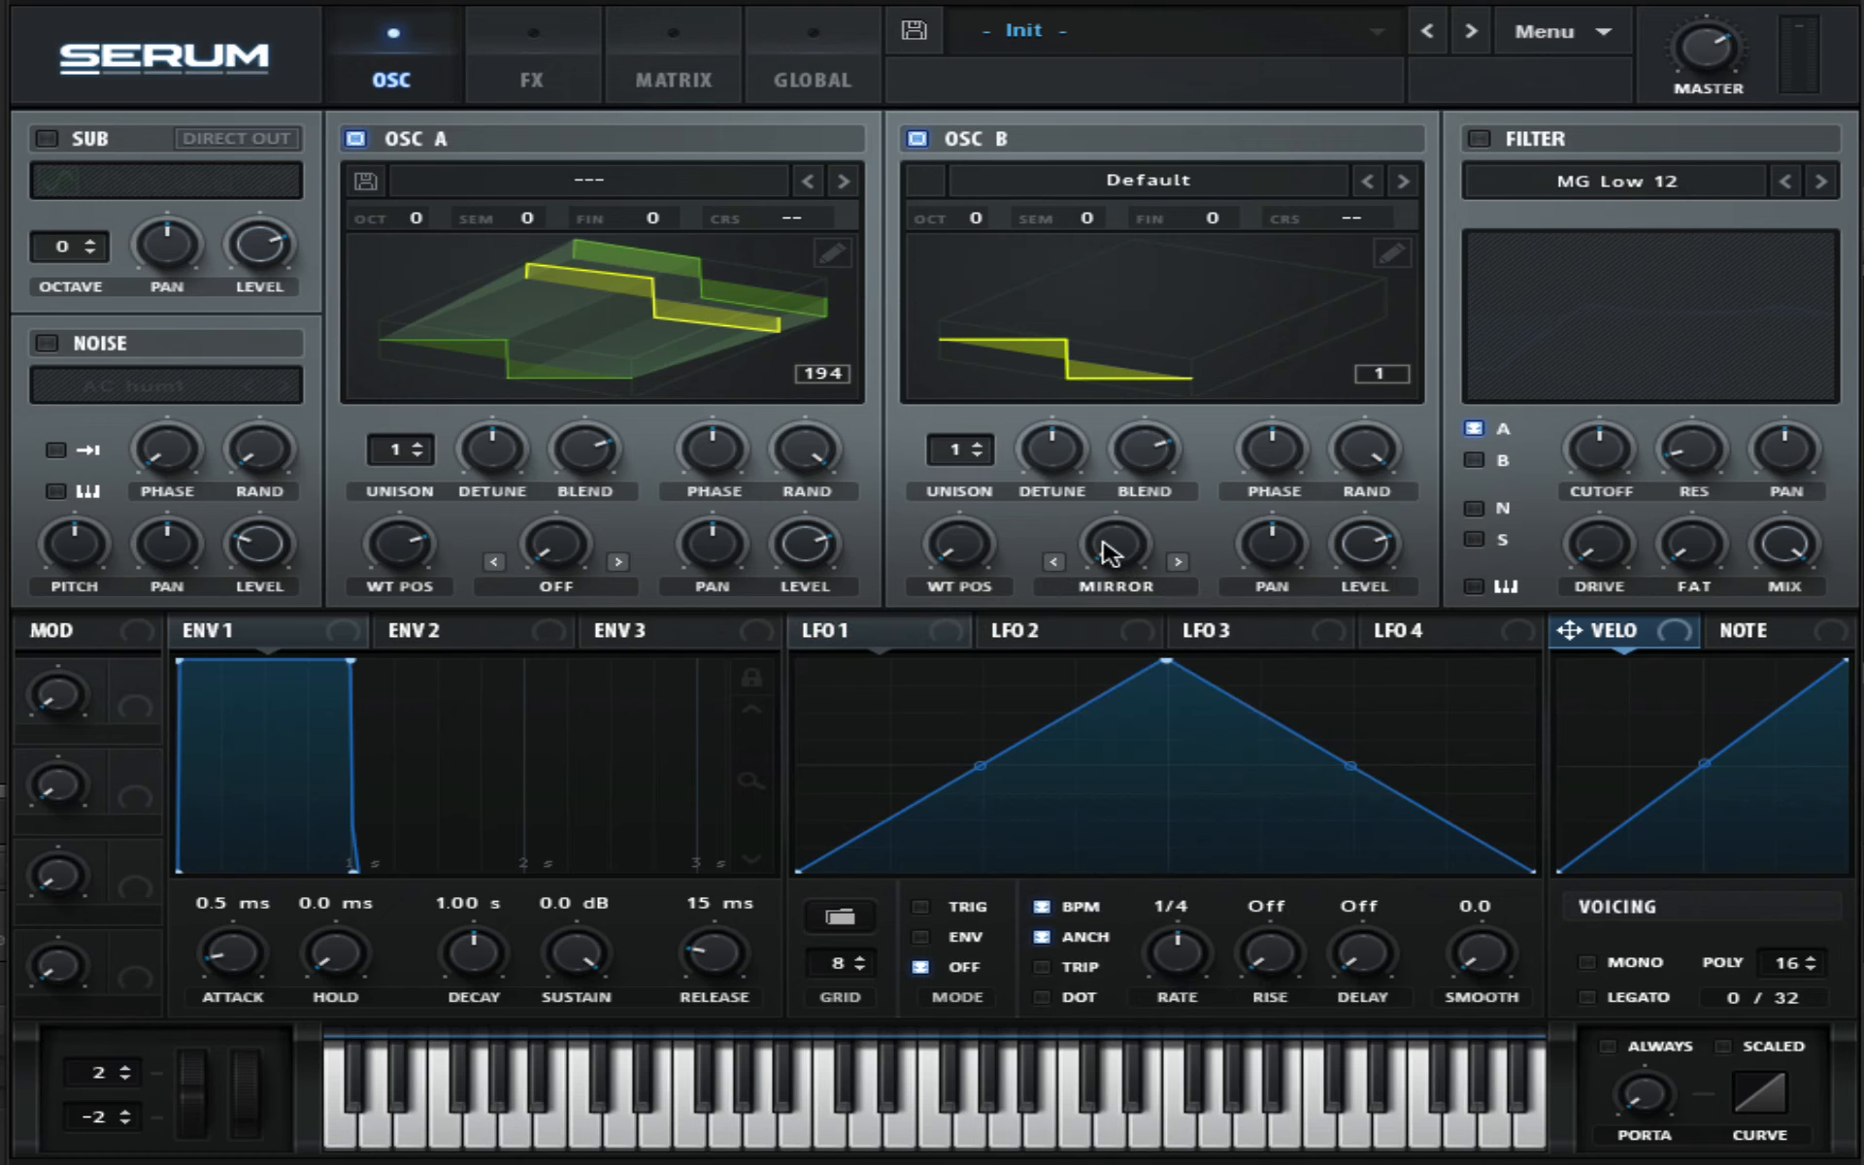
{"action": "left_click_drag", "start_coordinate": [1107, 540], "coordinate": [1073, 403]}
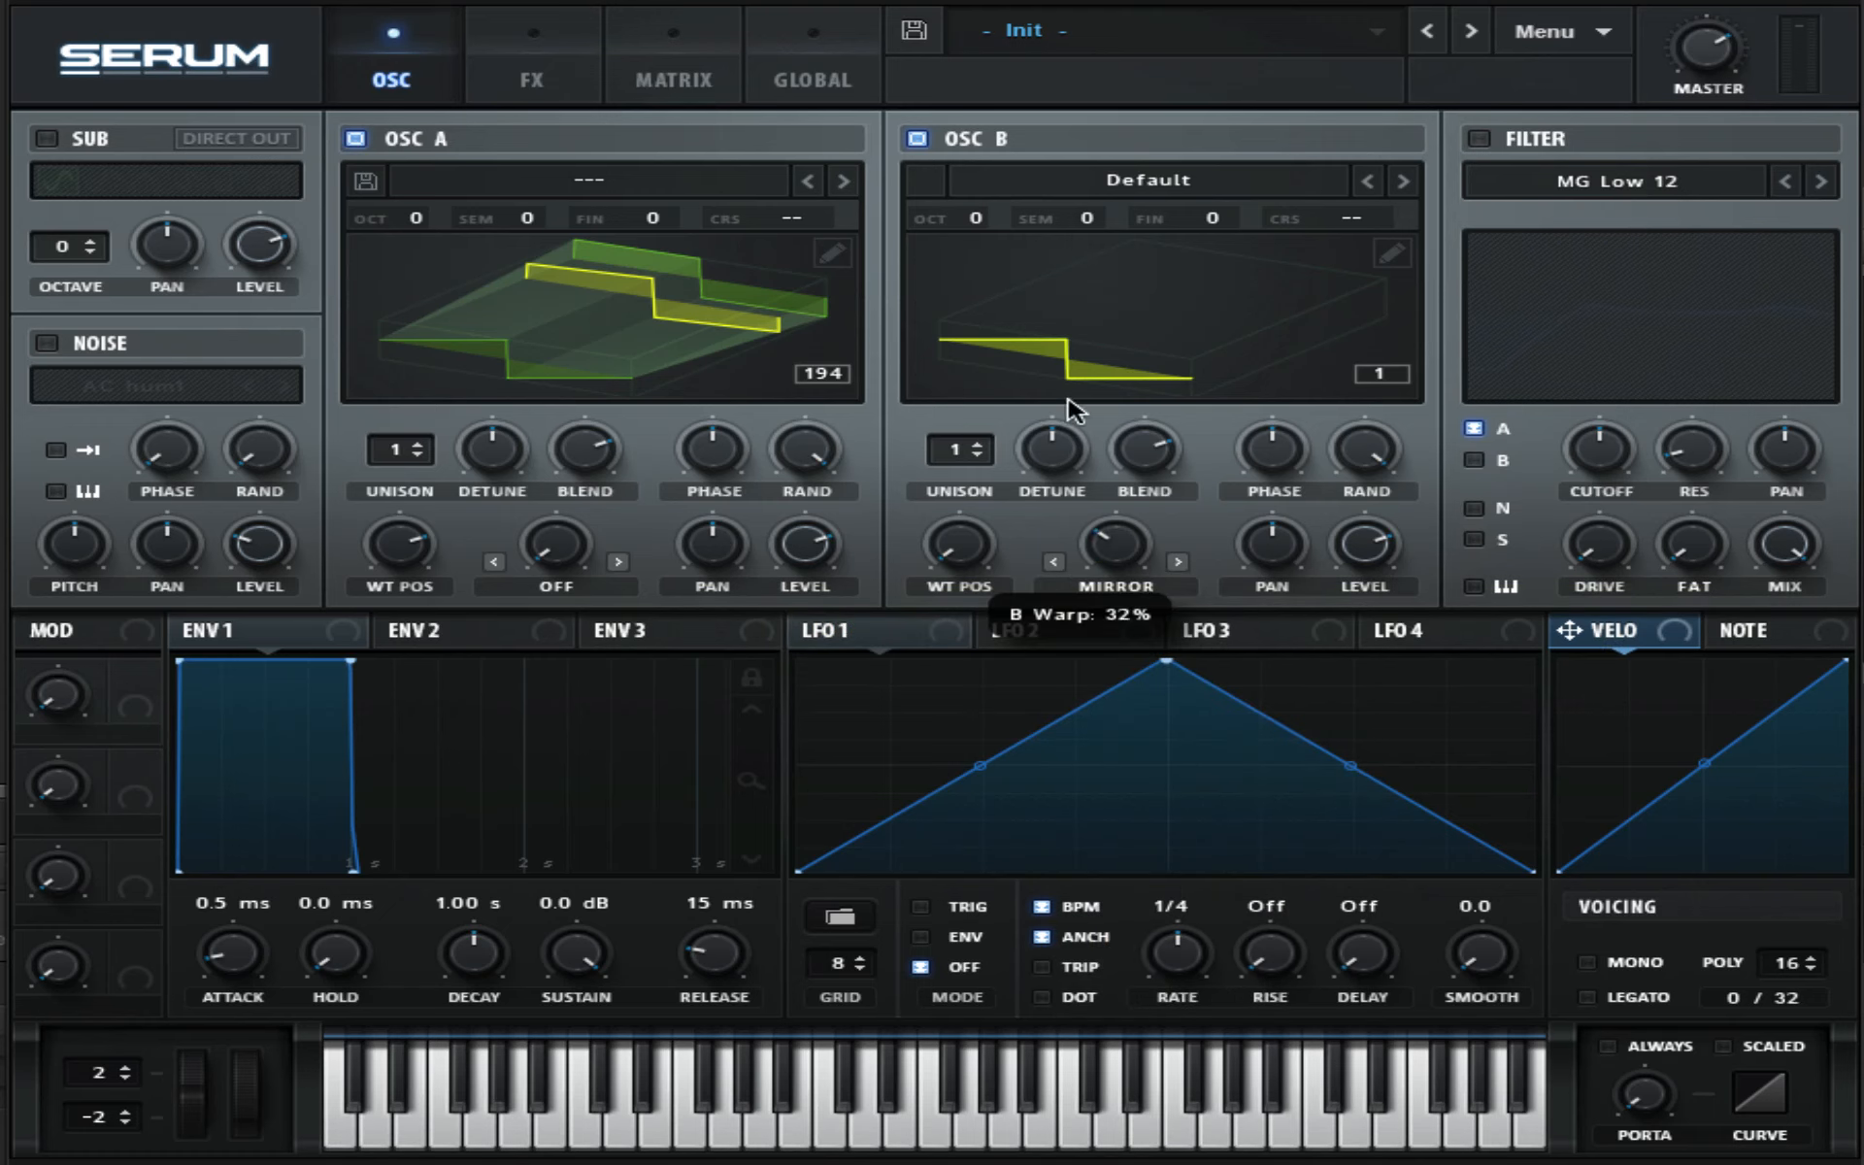
- Set Oscillator B's unison to 16 voices and adjust its detune and level
{"action": "left_click_drag", "start_coordinate": [961, 450], "coordinate": [960, 417]}
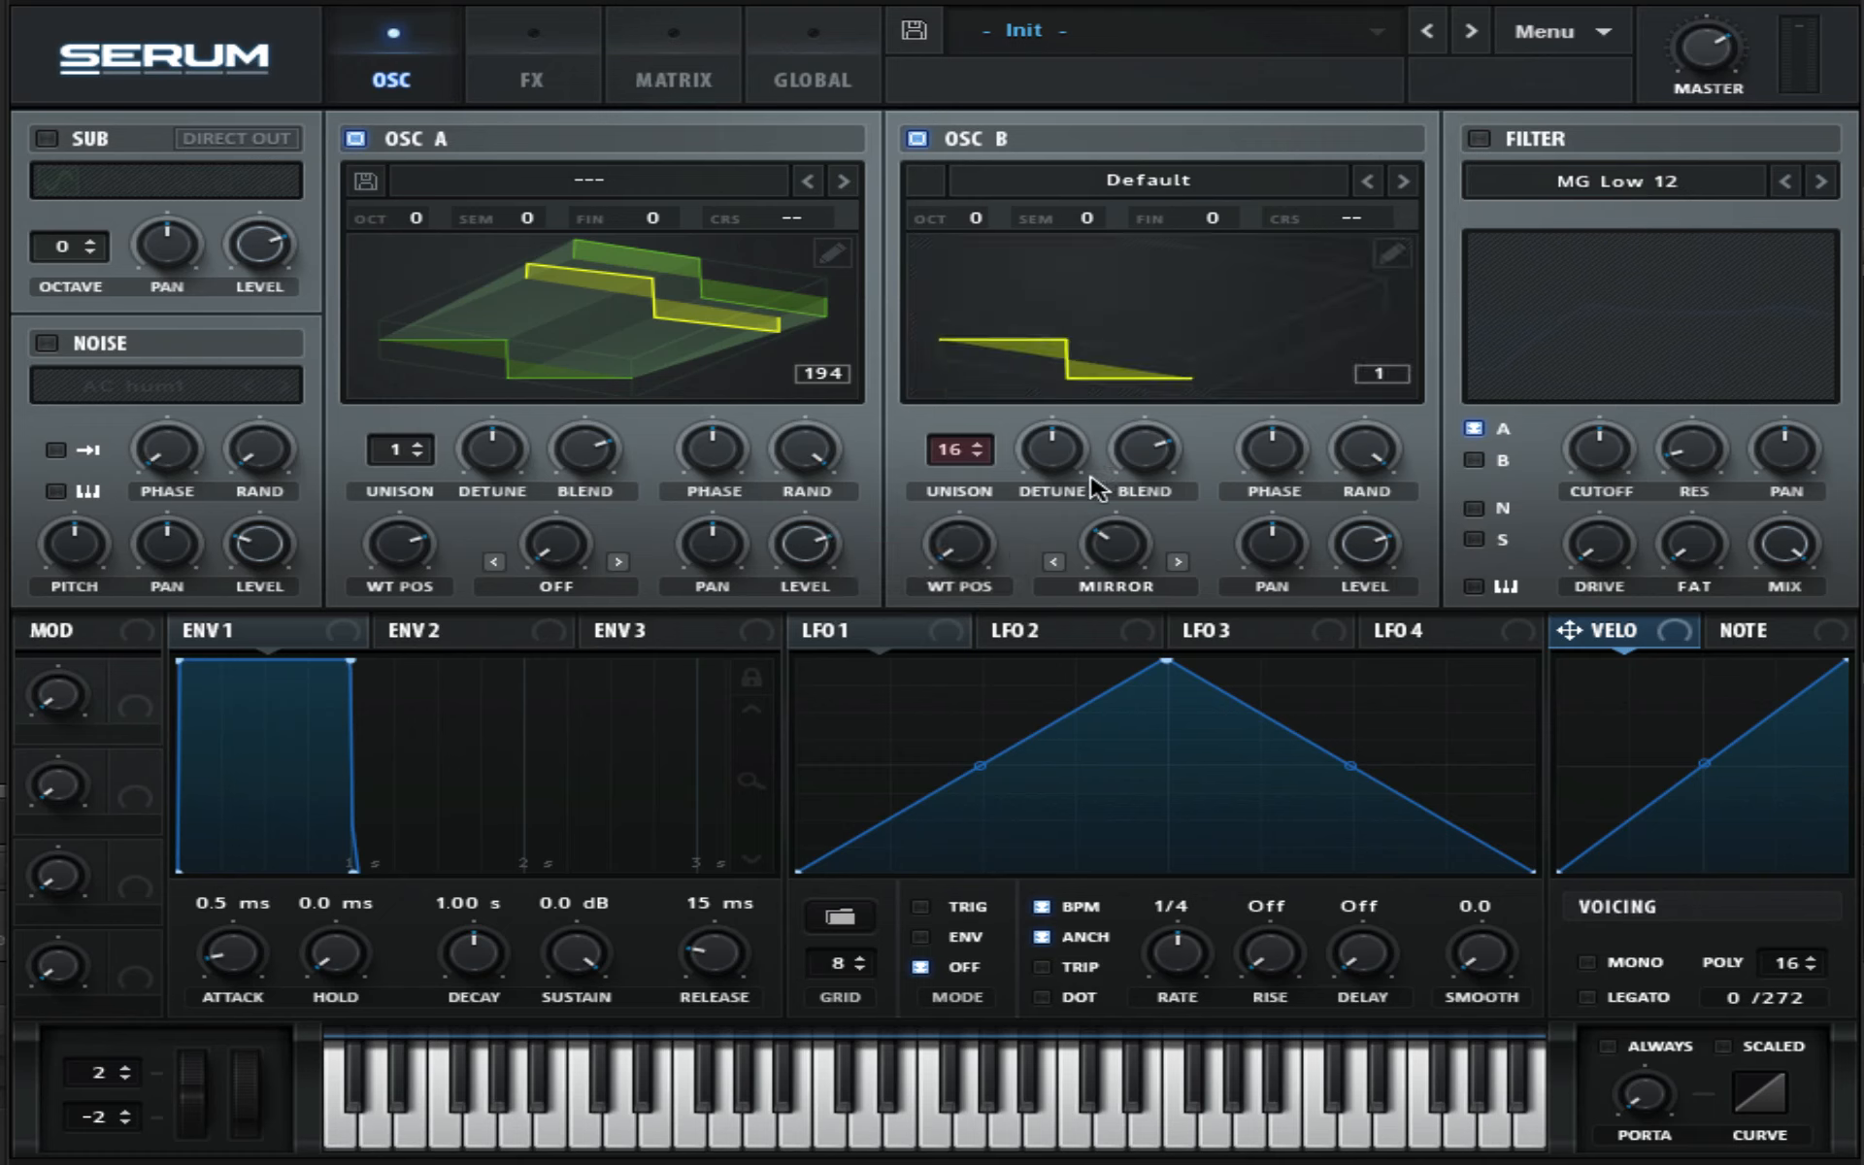
{"action": "left_click_drag", "start_coordinate": [1058, 464], "coordinate": [1064, 520]}
{"action": "left_click_drag", "start_coordinate": [1380, 539], "coordinate": [1451, 757]}
- Reshape LFO 1 into a falling curve
{"action": "left_click_drag", "start_coordinate": [1167, 764], "coordinate": [1175, 787]}
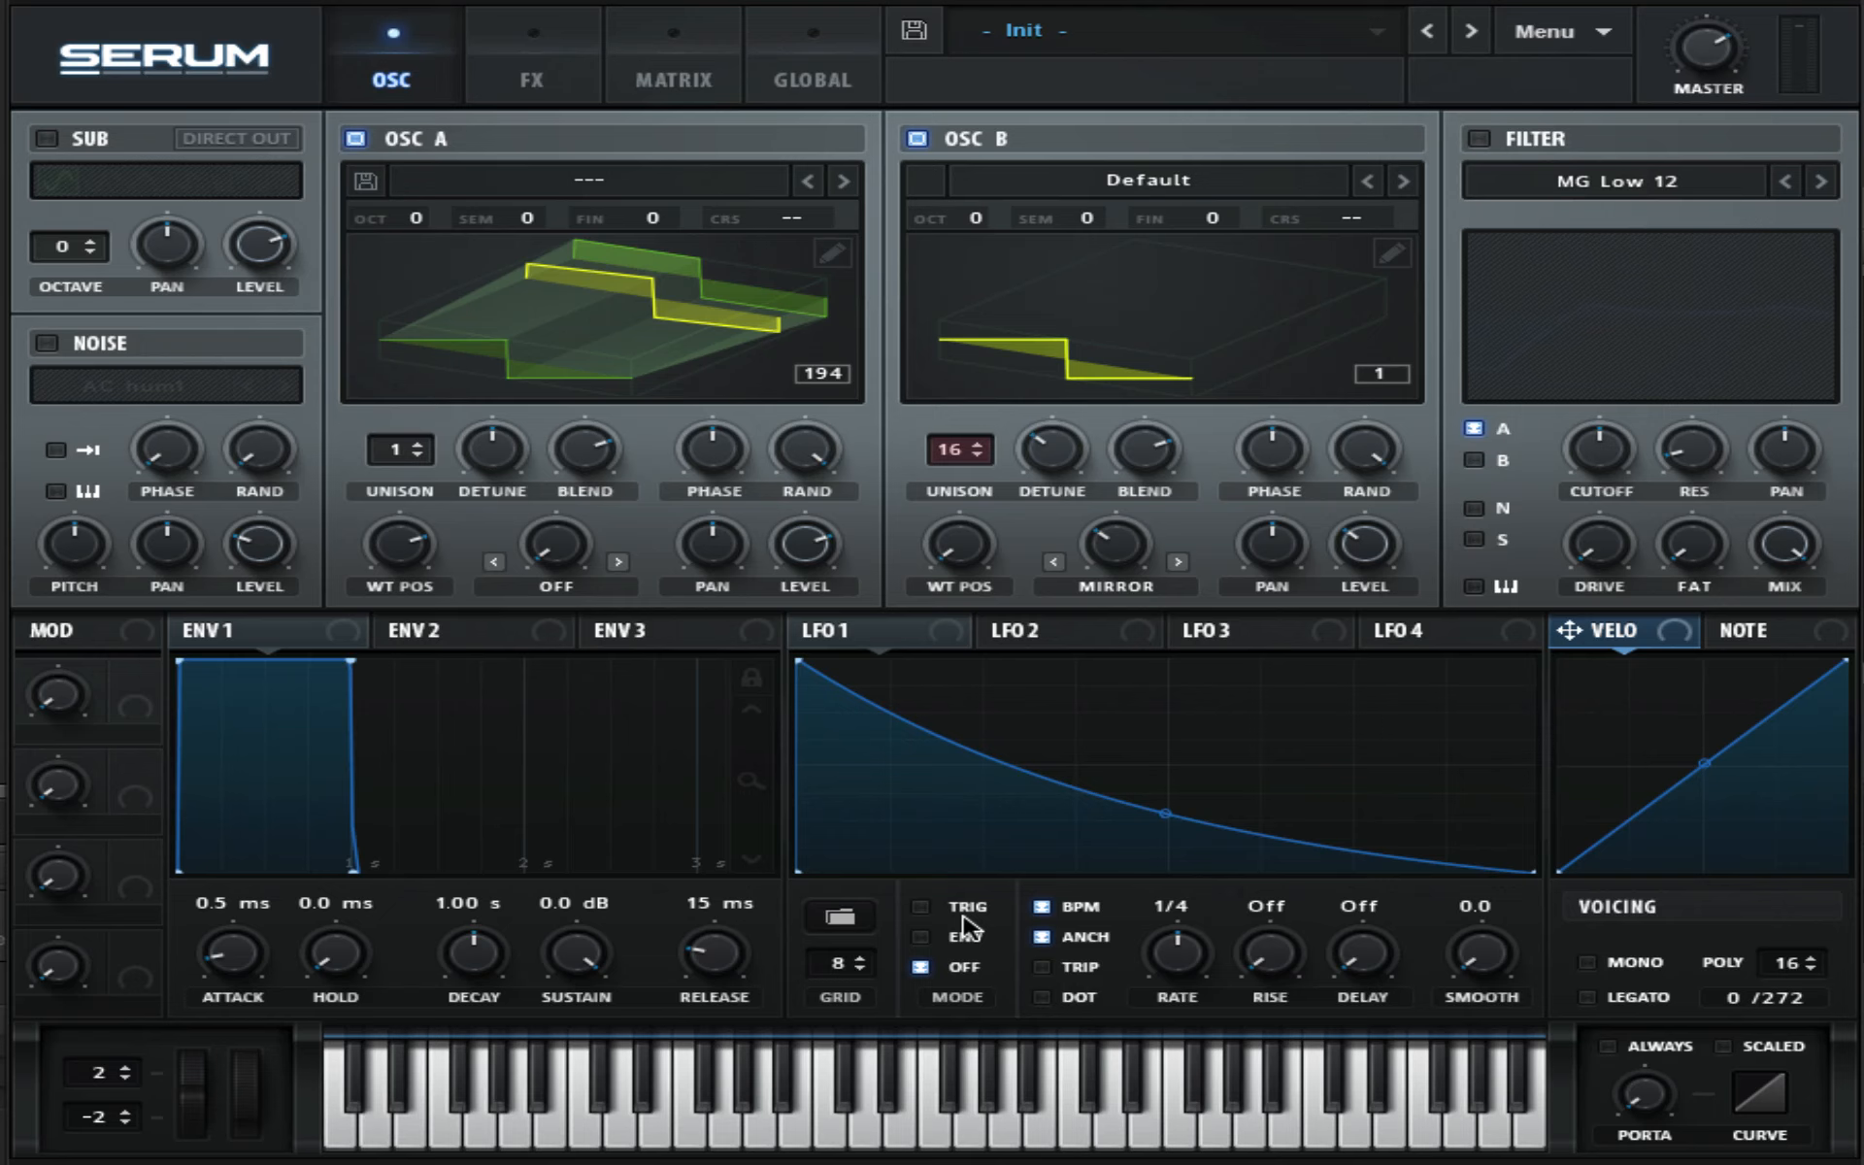
- Shape LFO 2 as a rising ramp, set its rate to bar and its mode to Env
{"action": "left_click", "coordinate": [1034, 630]}
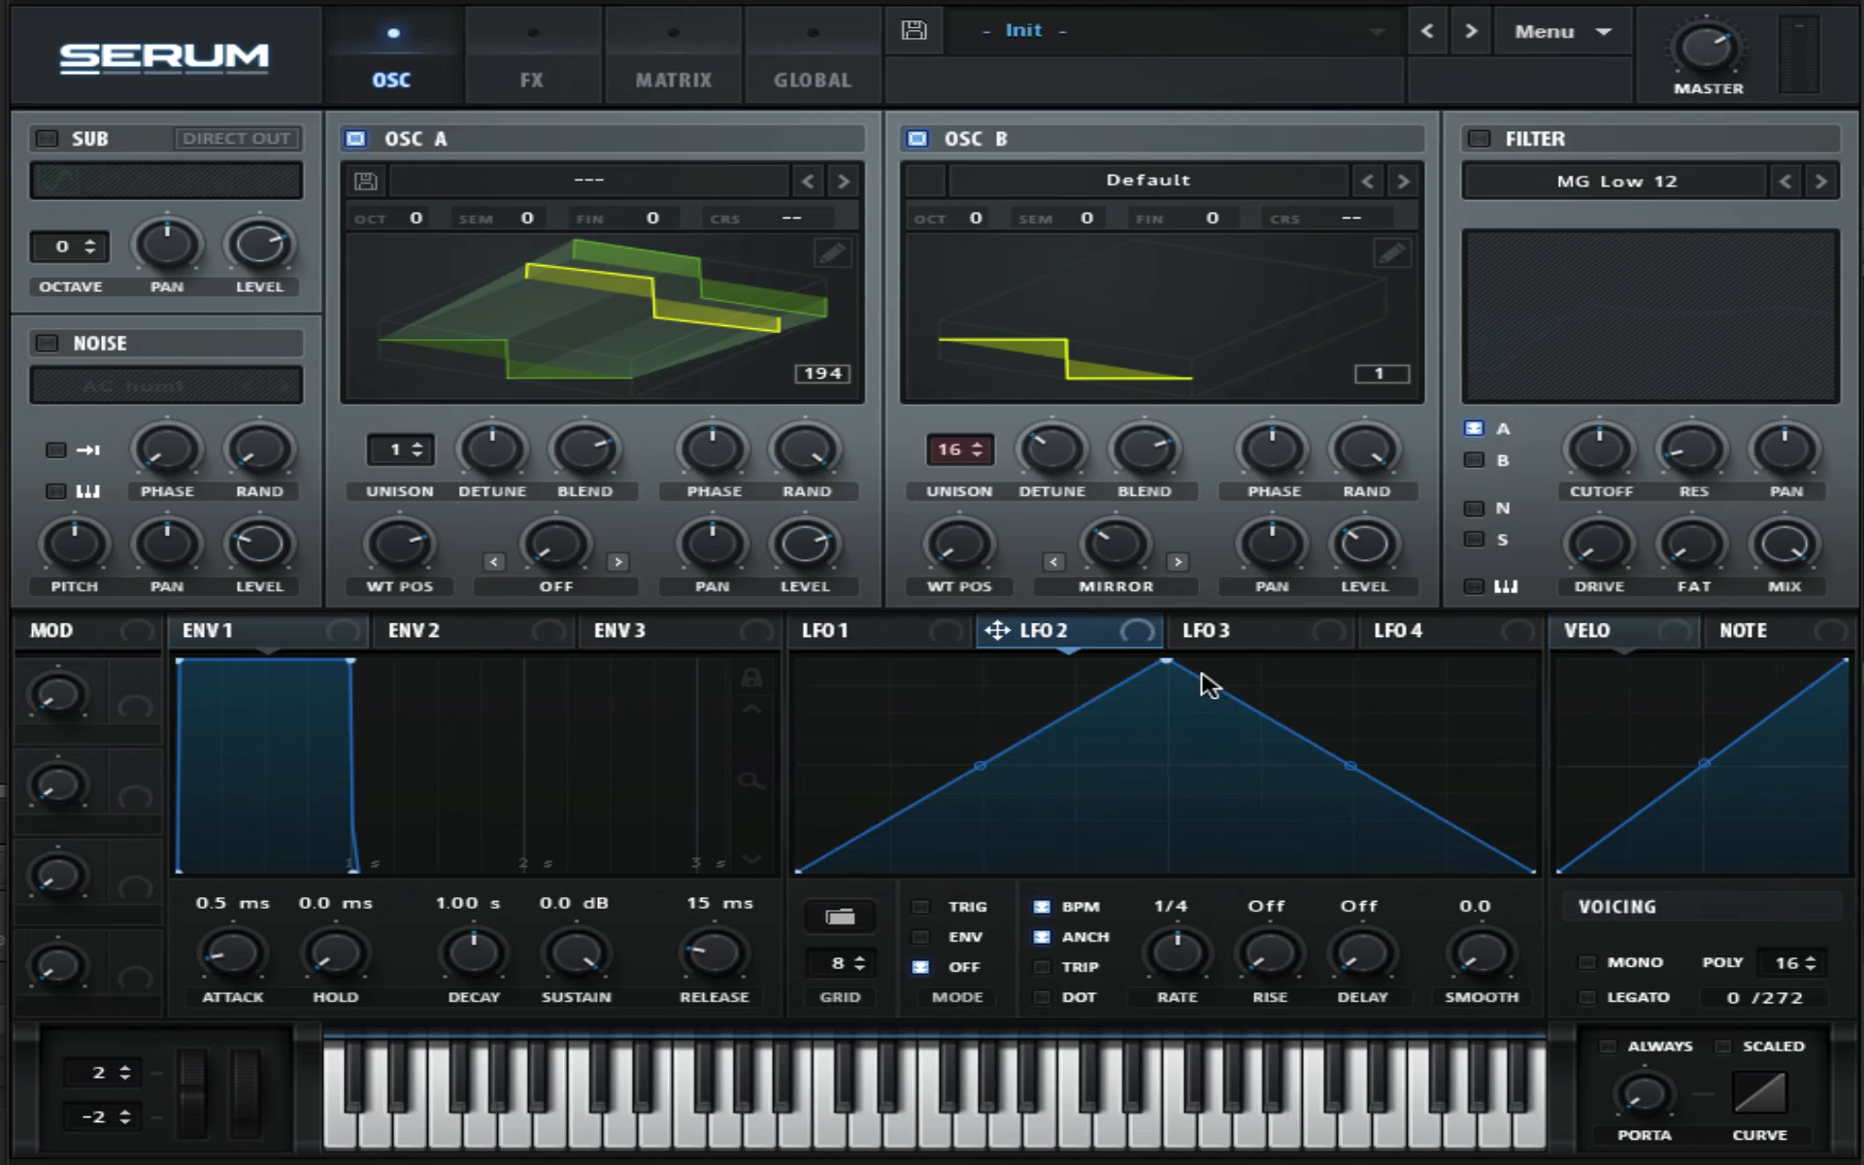
{"action": "left_click_drag", "start_coordinate": [1167, 664], "coordinate": [1529, 663]}
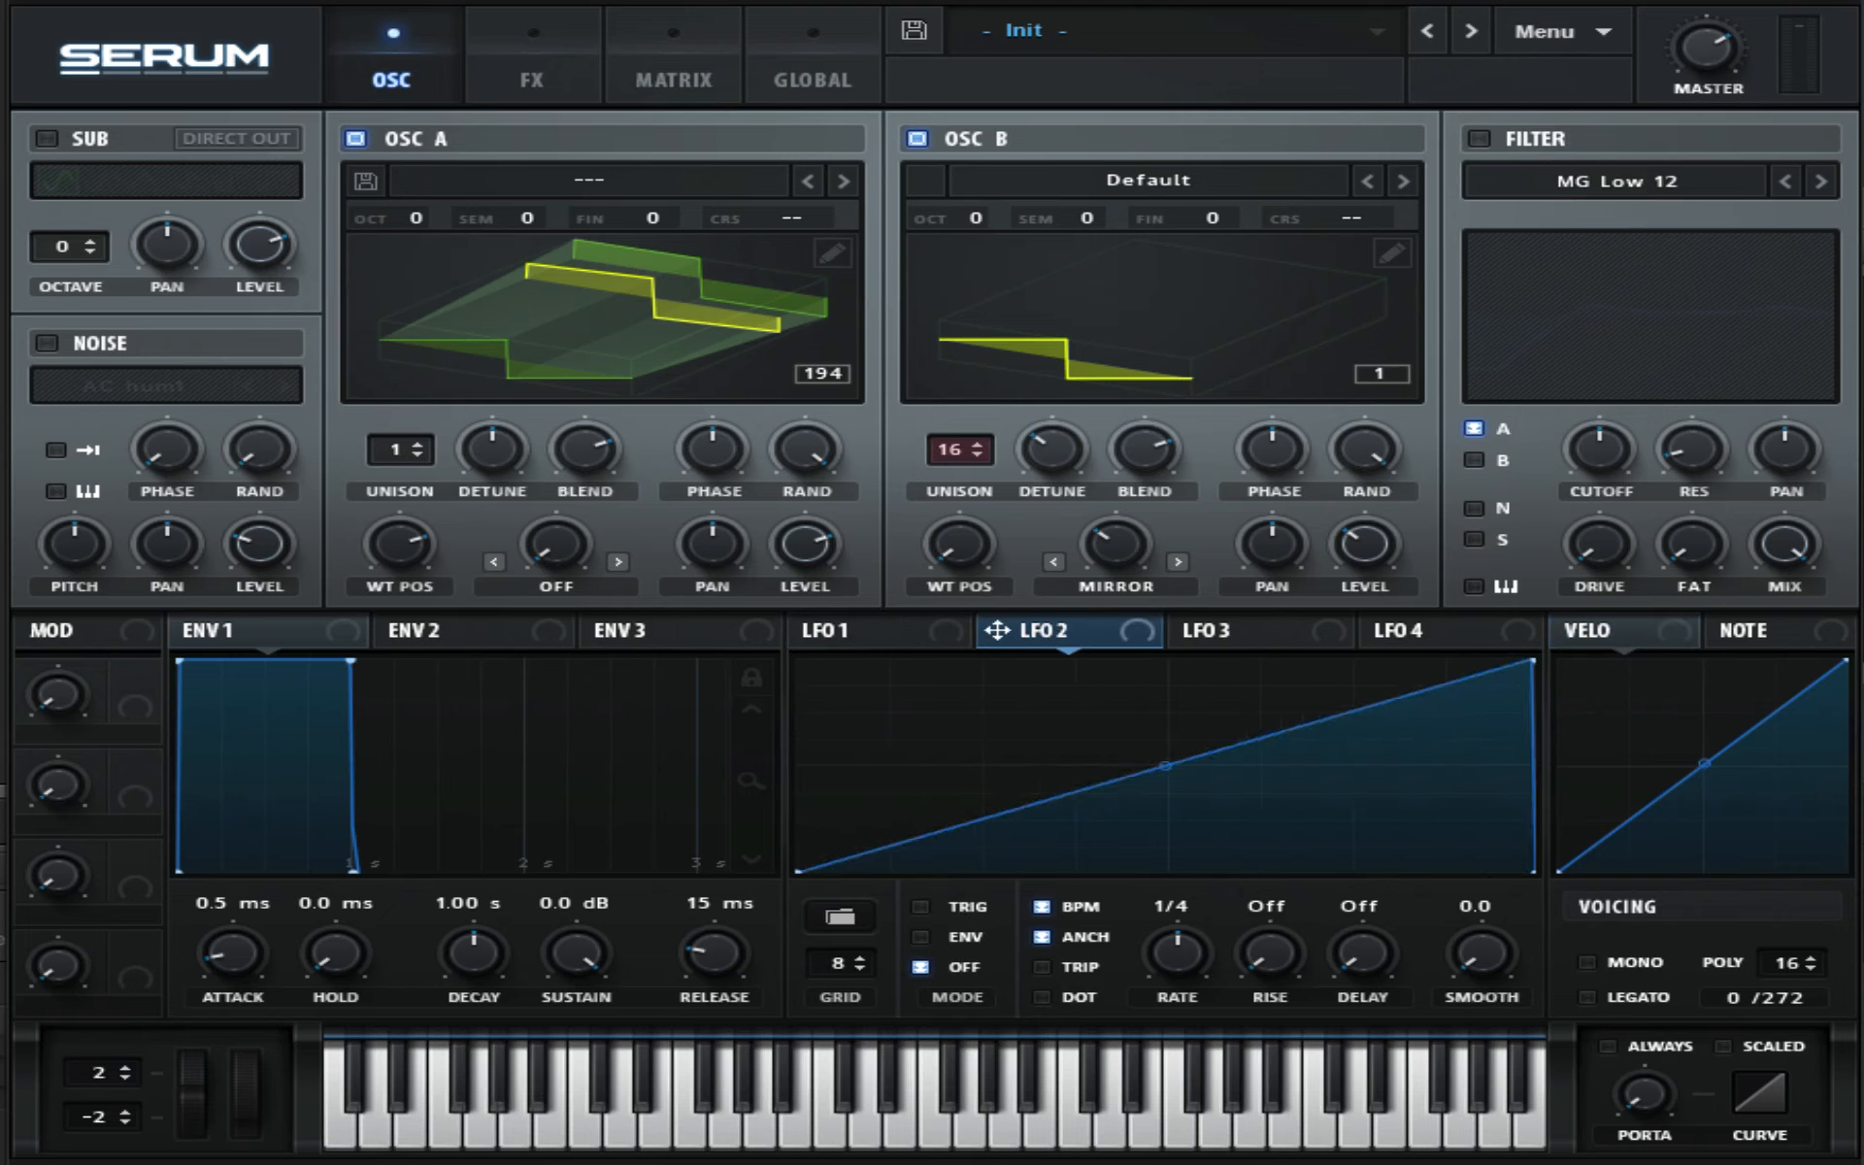
{"action": "left_click_drag", "start_coordinate": [1191, 961], "coordinate": [1192, 999]}
{"action": "left_click", "coordinate": [920, 937]}
- Shape LFO 3 into a curved dip that falls to the middle and rises back to the top
{"action": "left_click", "coordinate": [1204, 630]}
{"action": "left_click_drag", "start_coordinate": [1177, 666], "coordinate": [668, 489]}
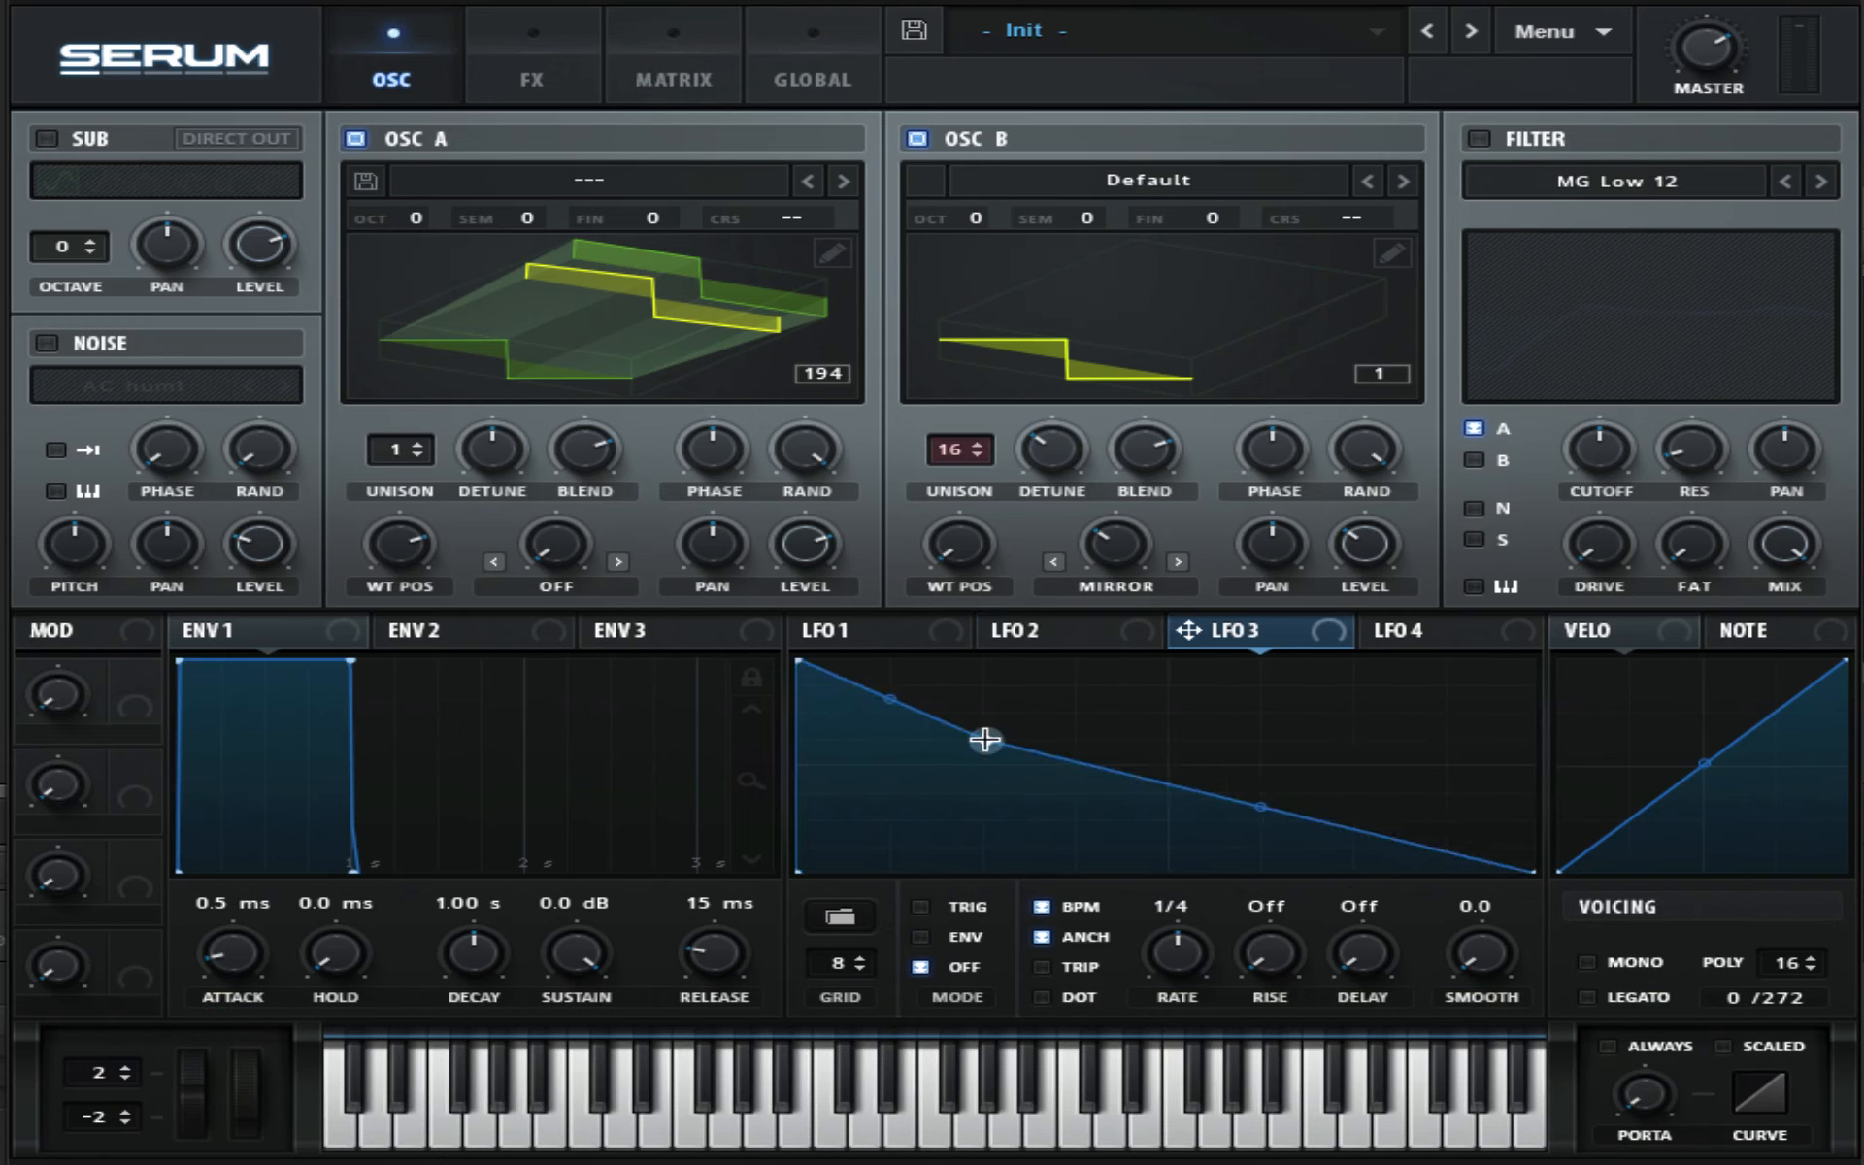
{"action": "left_click_drag", "start_coordinate": [985, 740], "coordinate": [1170, 877]}
{"action": "left_click_drag", "start_coordinate": [982, 766], "coordinate": [981, 799]}
{"action": "left_click_drag", "start_coordinate": [1533, 870], "coordinate": [1471, 648]}
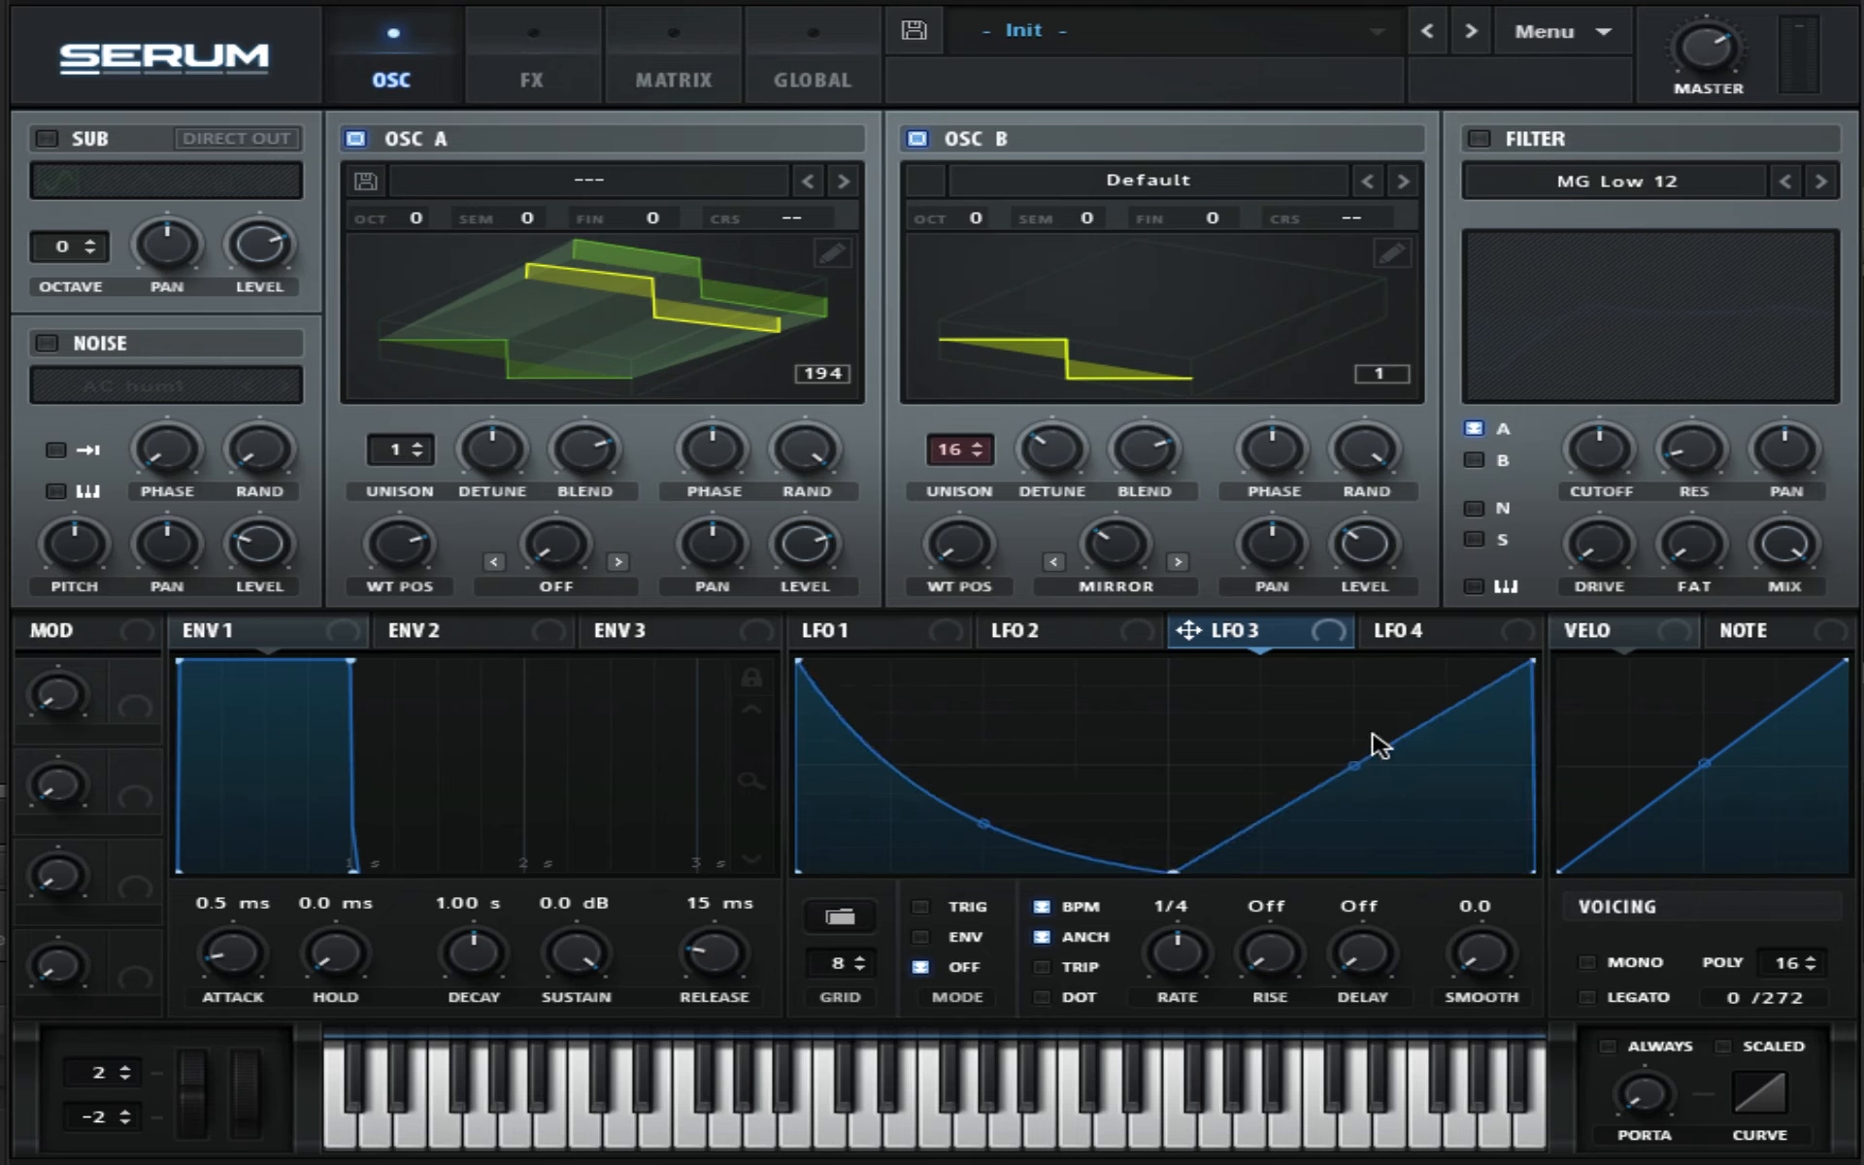
{"action": "left_click_drag", "start_coordinate": [1356, 754], "coordinate": [1339, 730]}
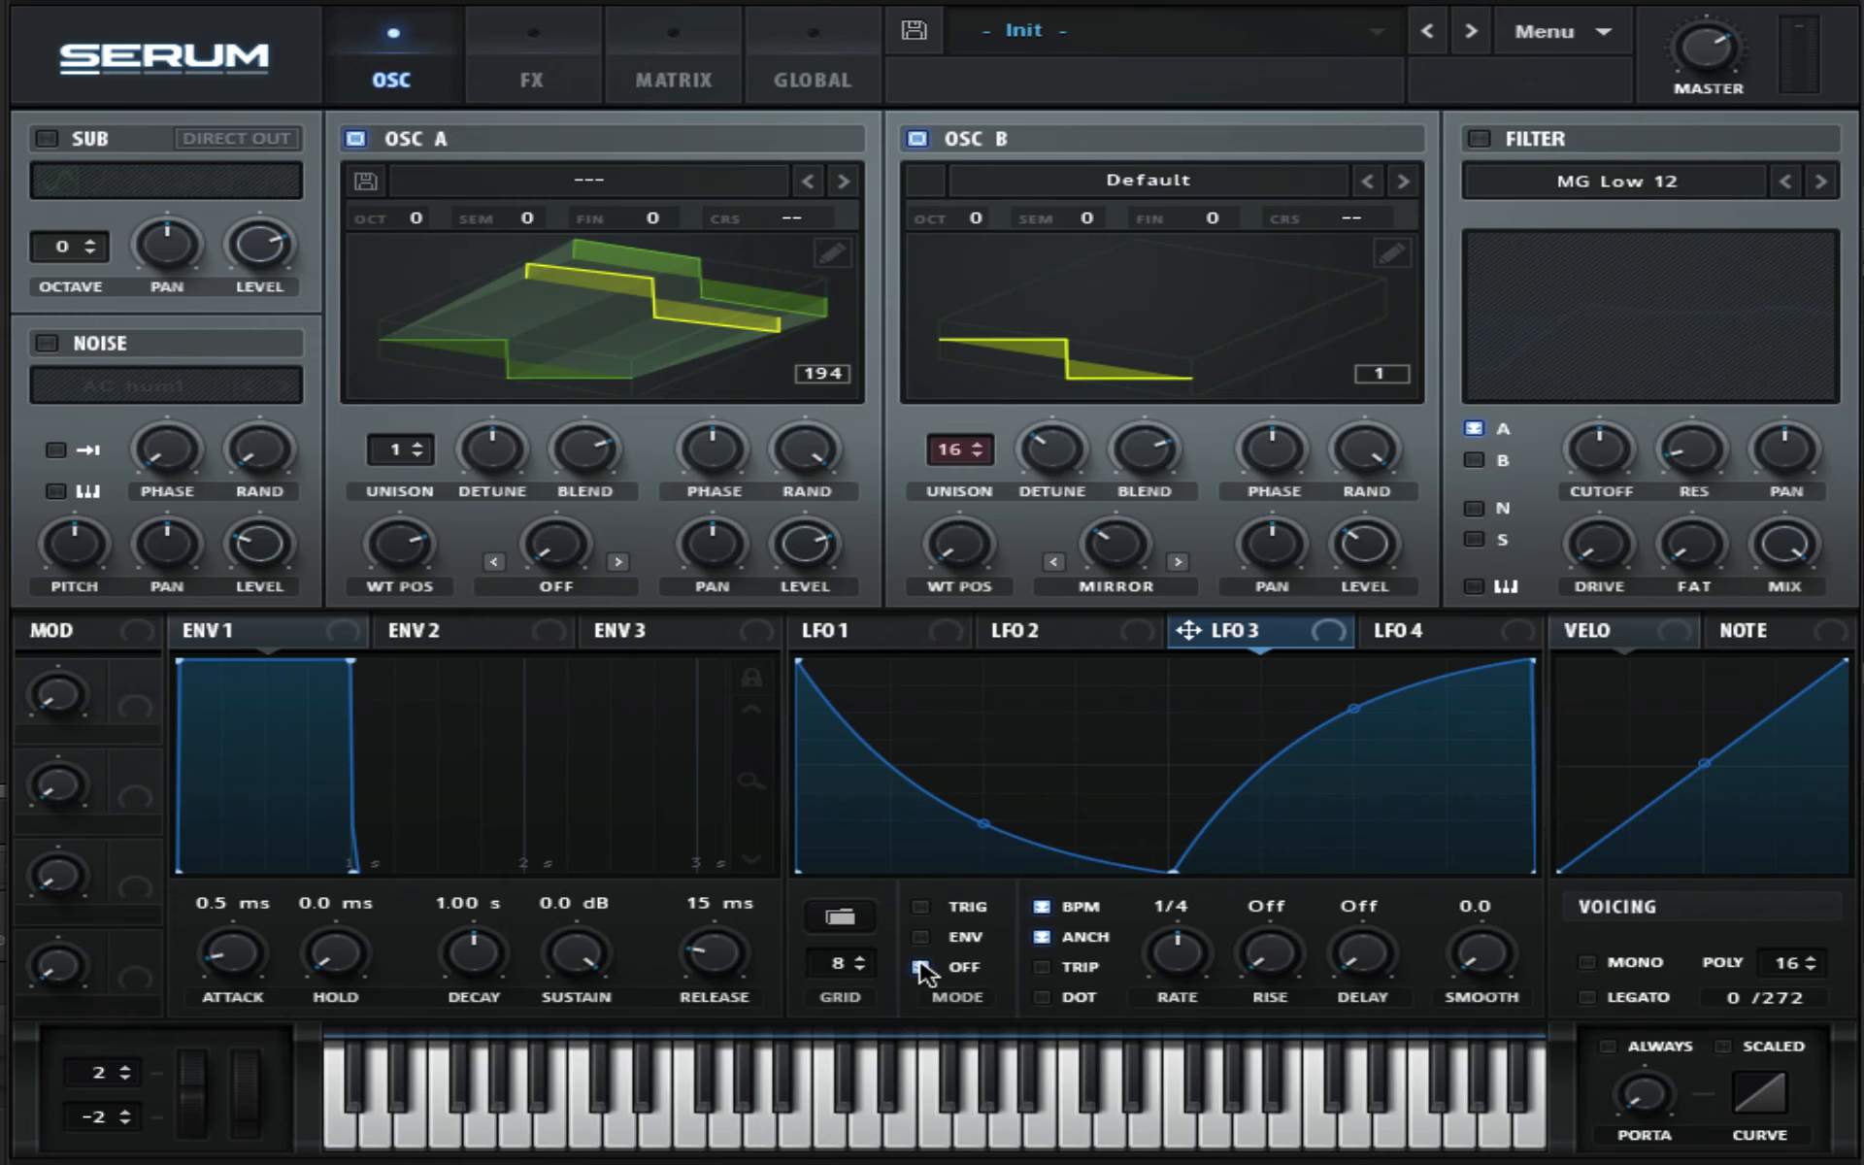
{"action": "left_click", "coordinate": [922, 967]}
- Set LFO 4's rate to bar
{"action": "left_click", "coordinate": [1446, 637]}
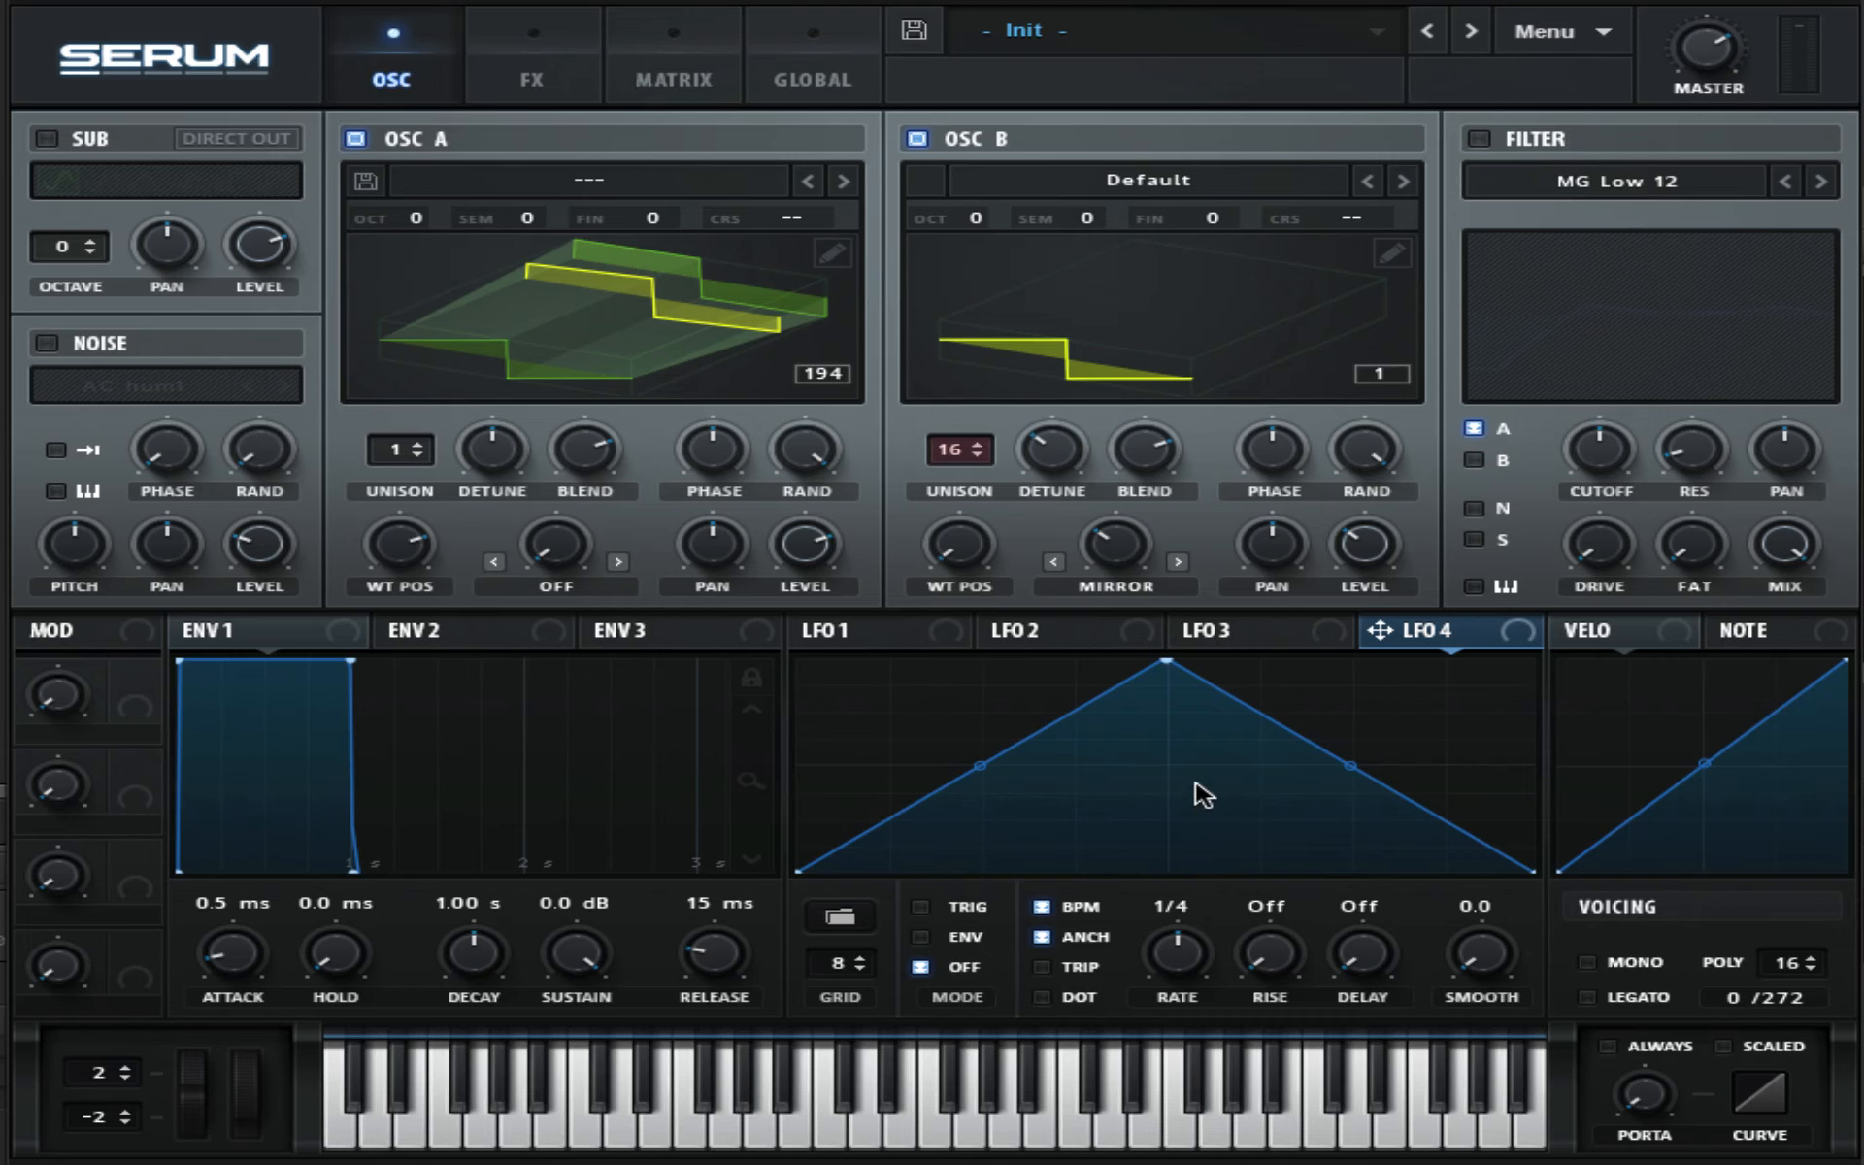
{"action": "left_click_drag", "start_coordinate": [1187, 955], "coordinate": [1187, 1002]}
- Enable the FX filter, move it to the top of the effects chain and choose the Formant-I type
{"action": "left_click", "coordinate": [534, 86]}
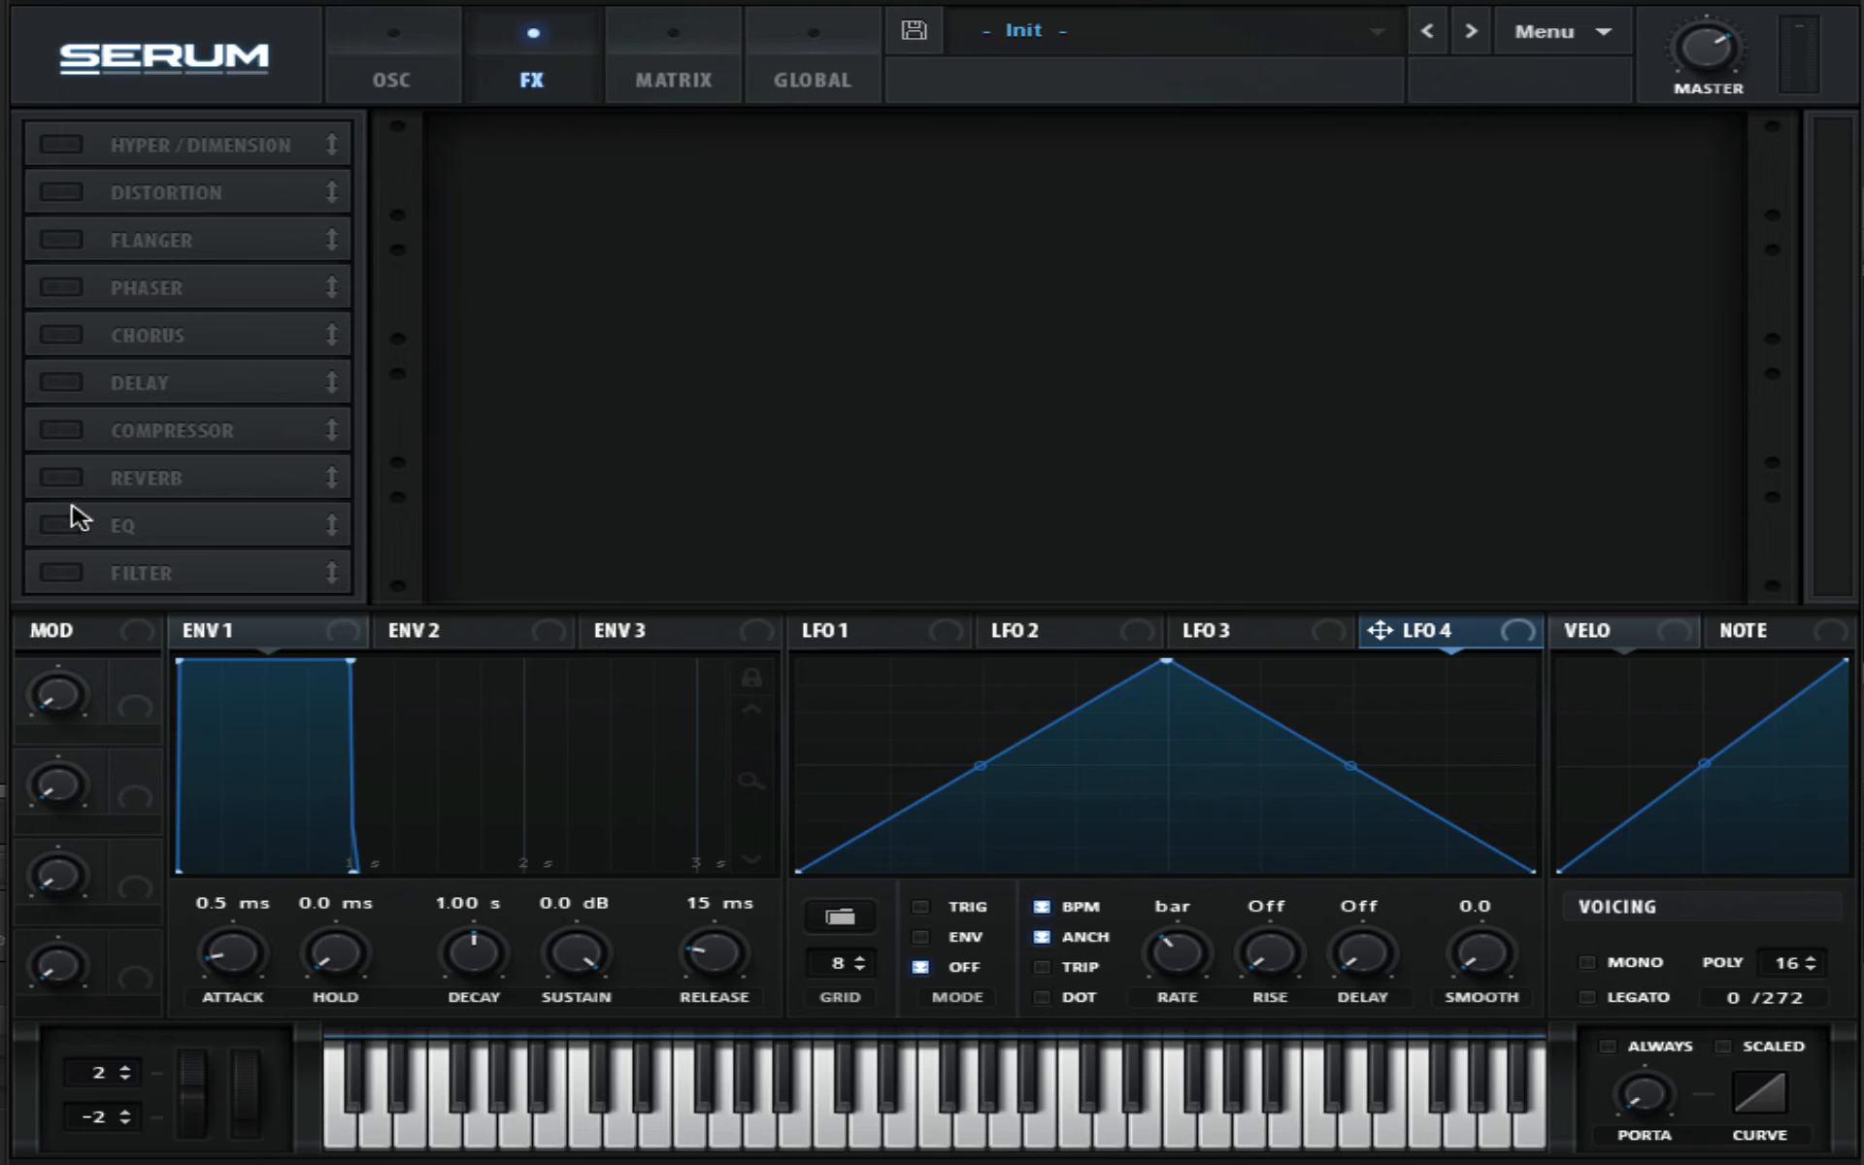
{"action": "left_click", "coordinate": [61, 573]}
{"action": "left_click_drag", "start_coordinate": [156, 577], "coordinate": [223, 145]}
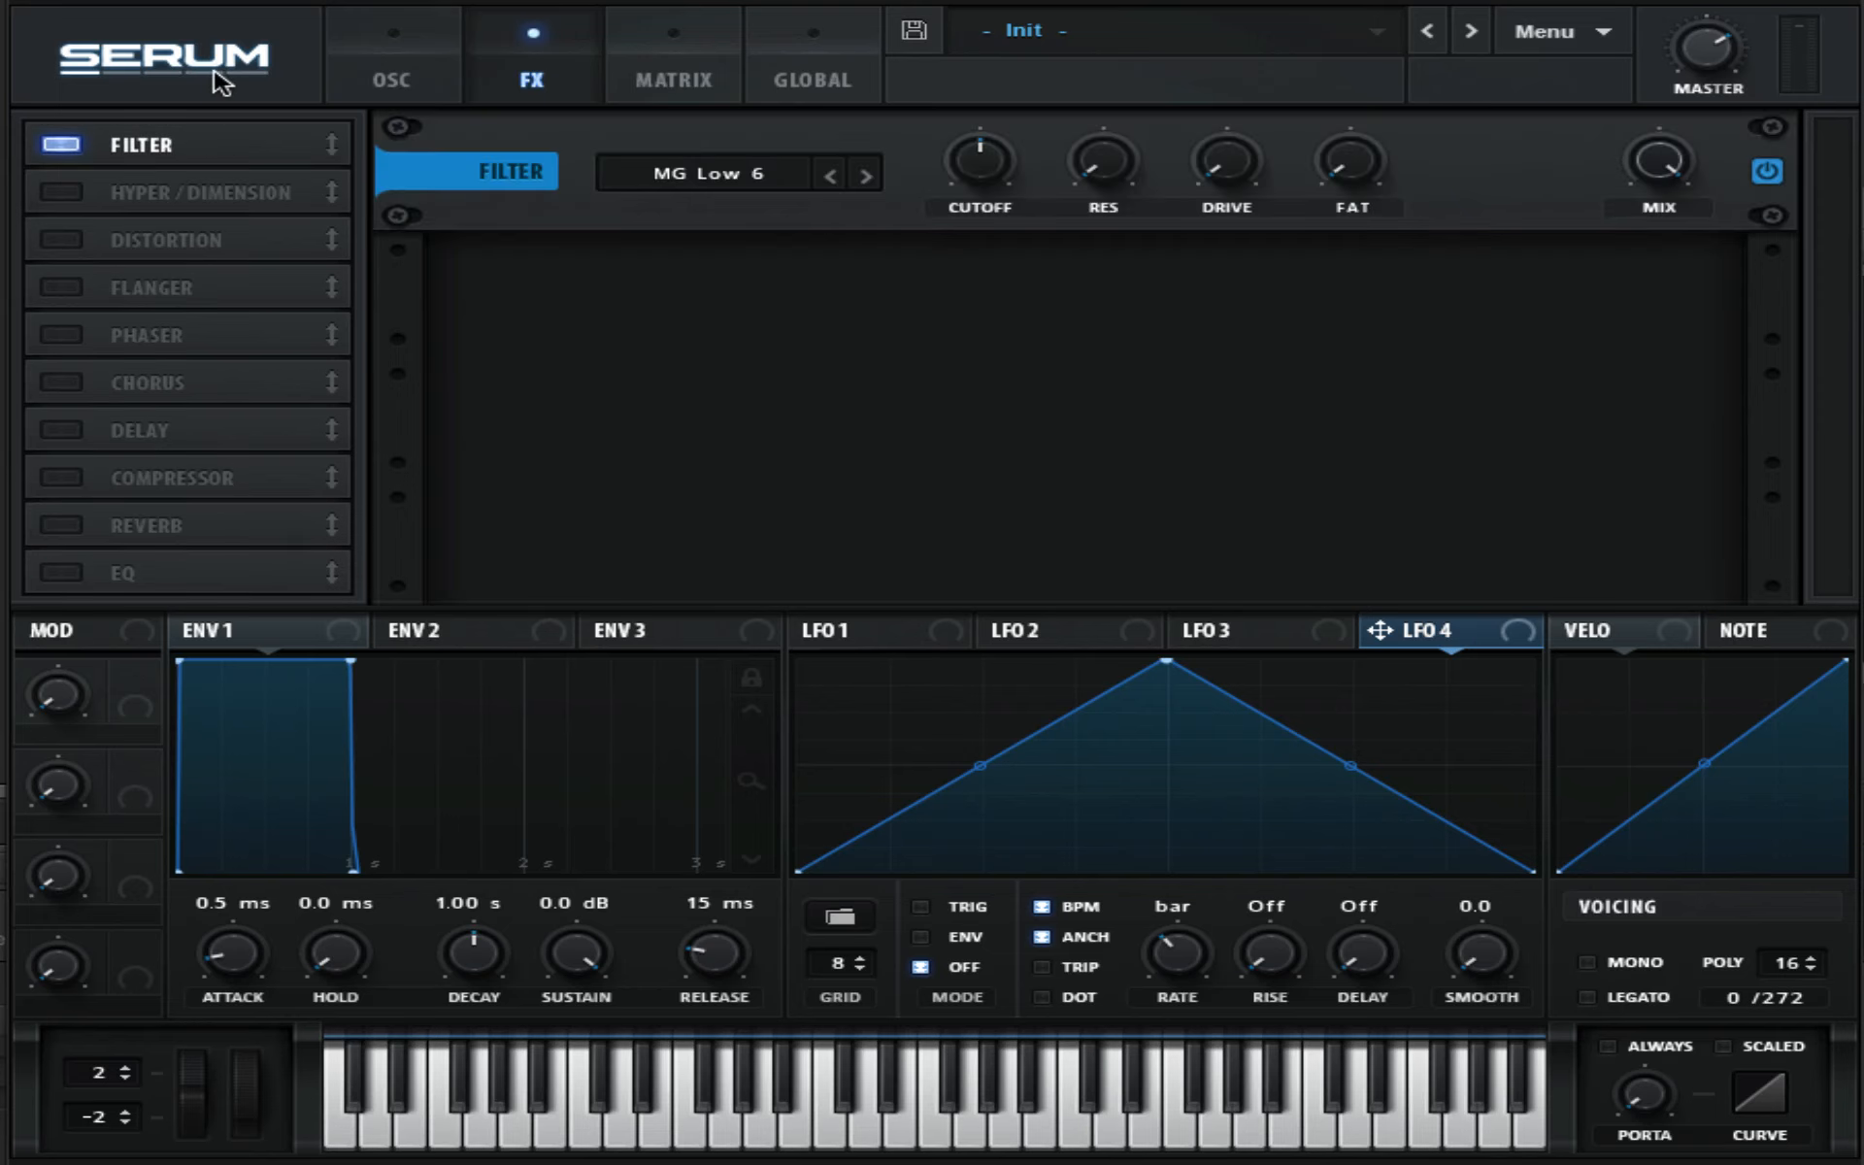
{"action": "left_click", "coordinate": [706, 177]}
{"action": "mouse_move", "coordinate": [715, 297]}
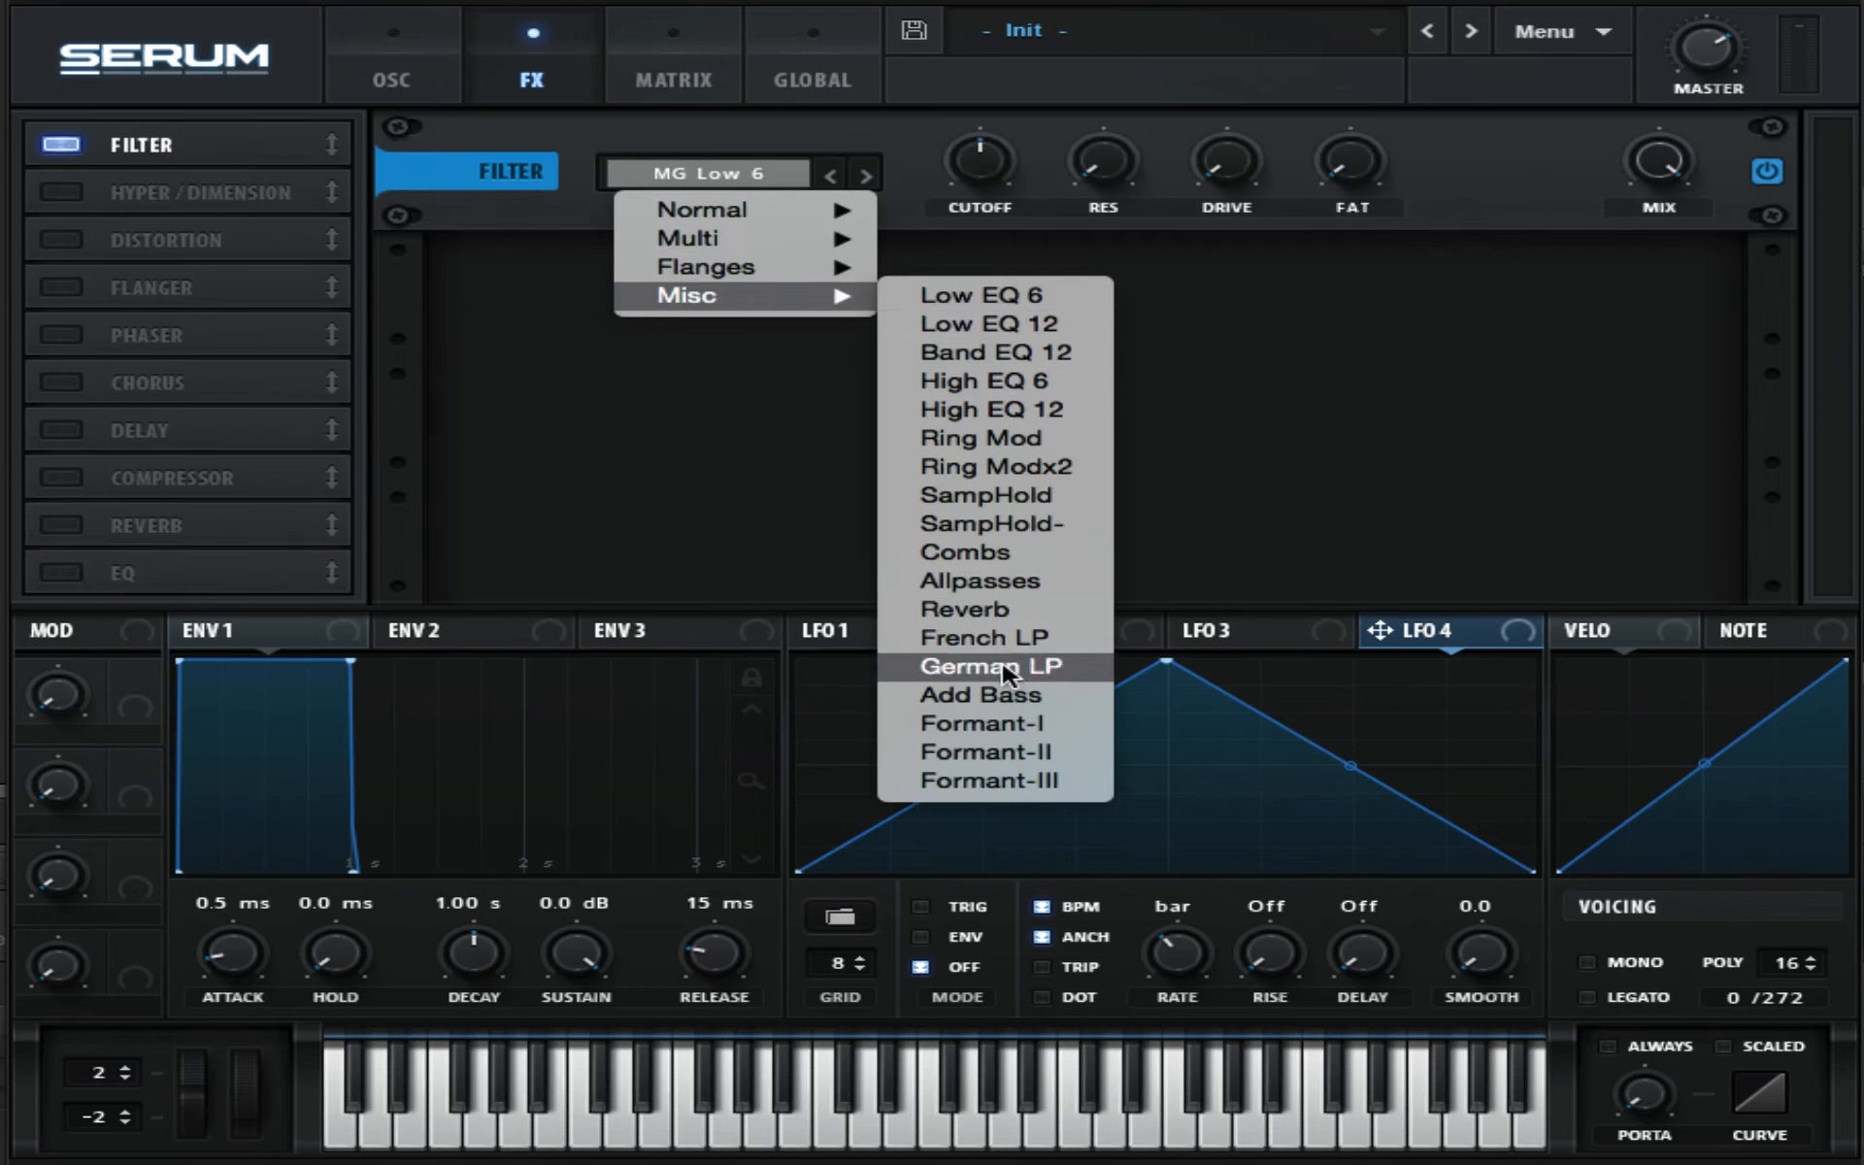
{"action": "left_click", "coordinate": [1000, 725]}
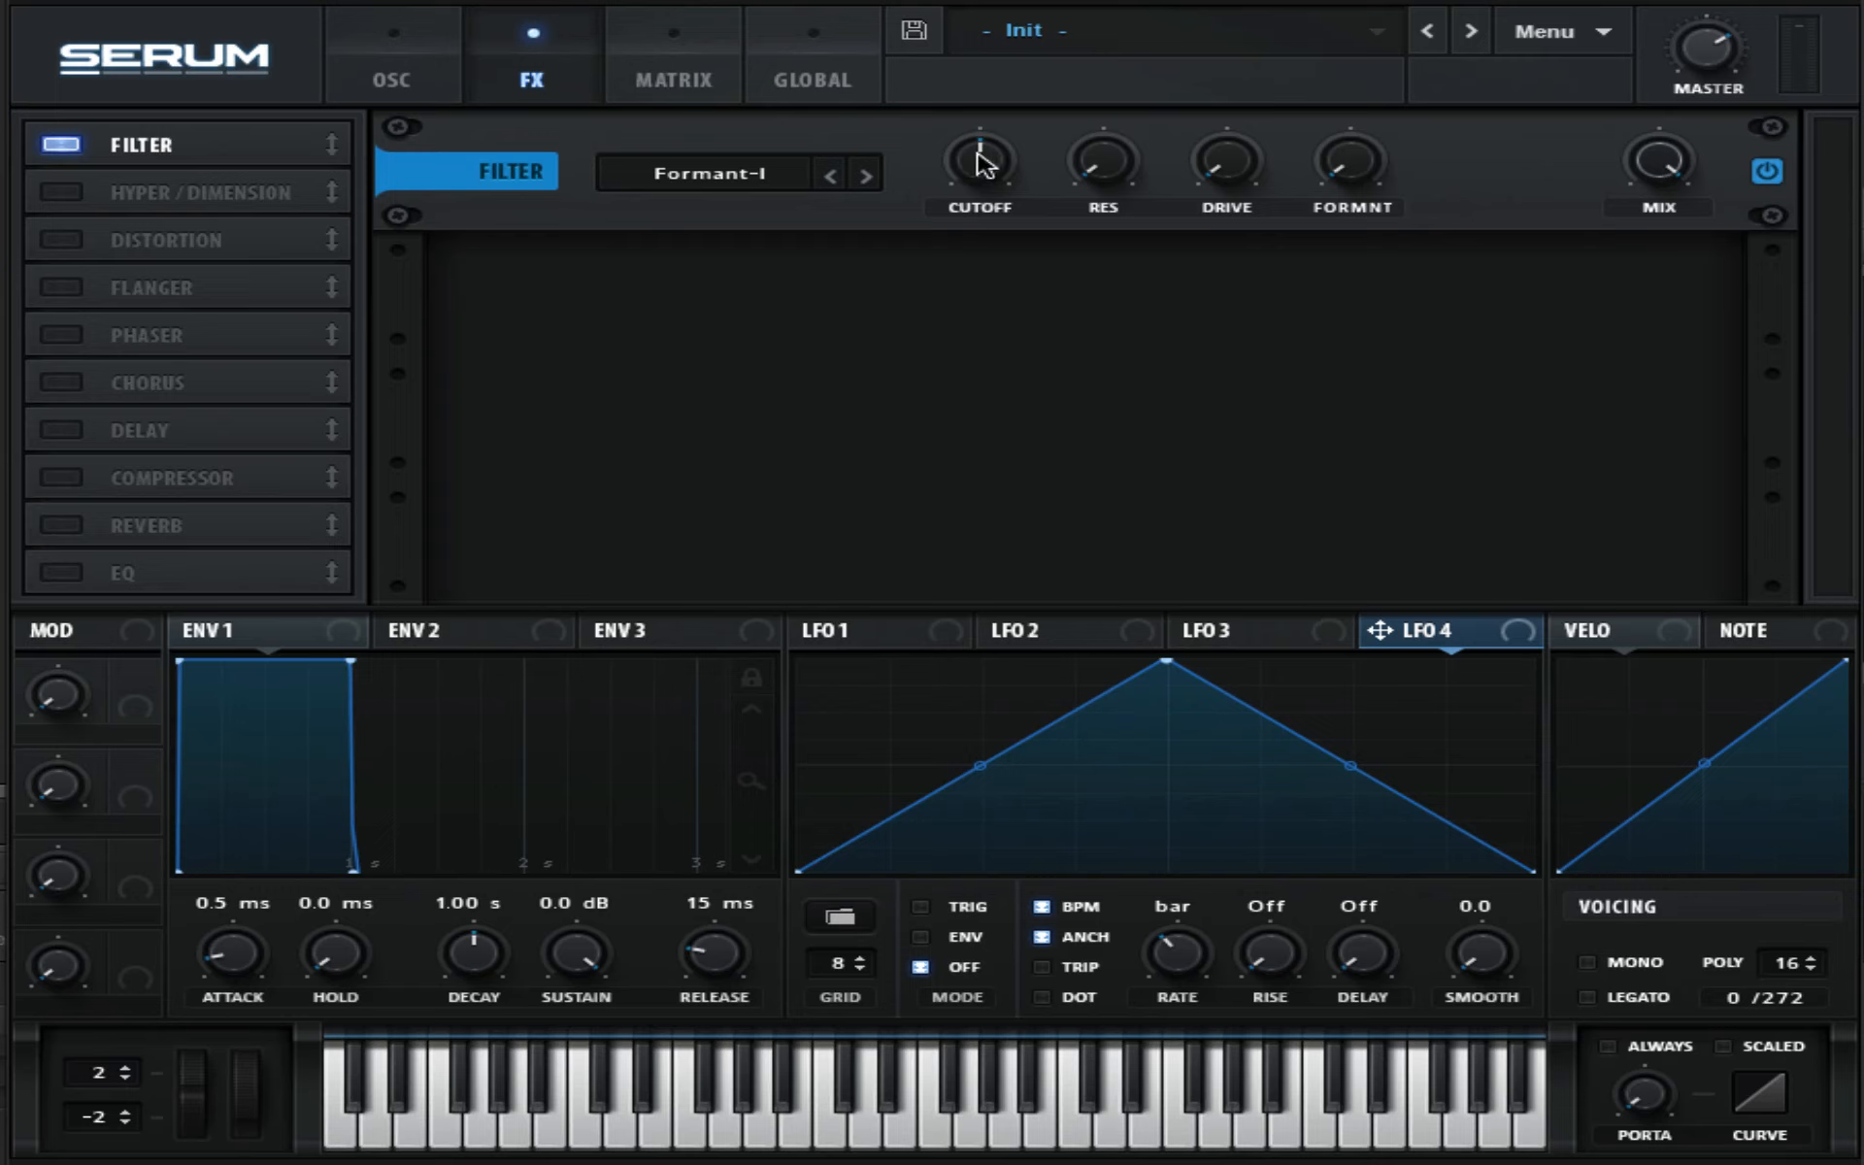
- Set the filter cutoff to 51 Hz and assign LFO 3 to modulate it
{"action": "left_click_drag", "start_coordinate": [982, 167], "coordinate": [1032, 295]}
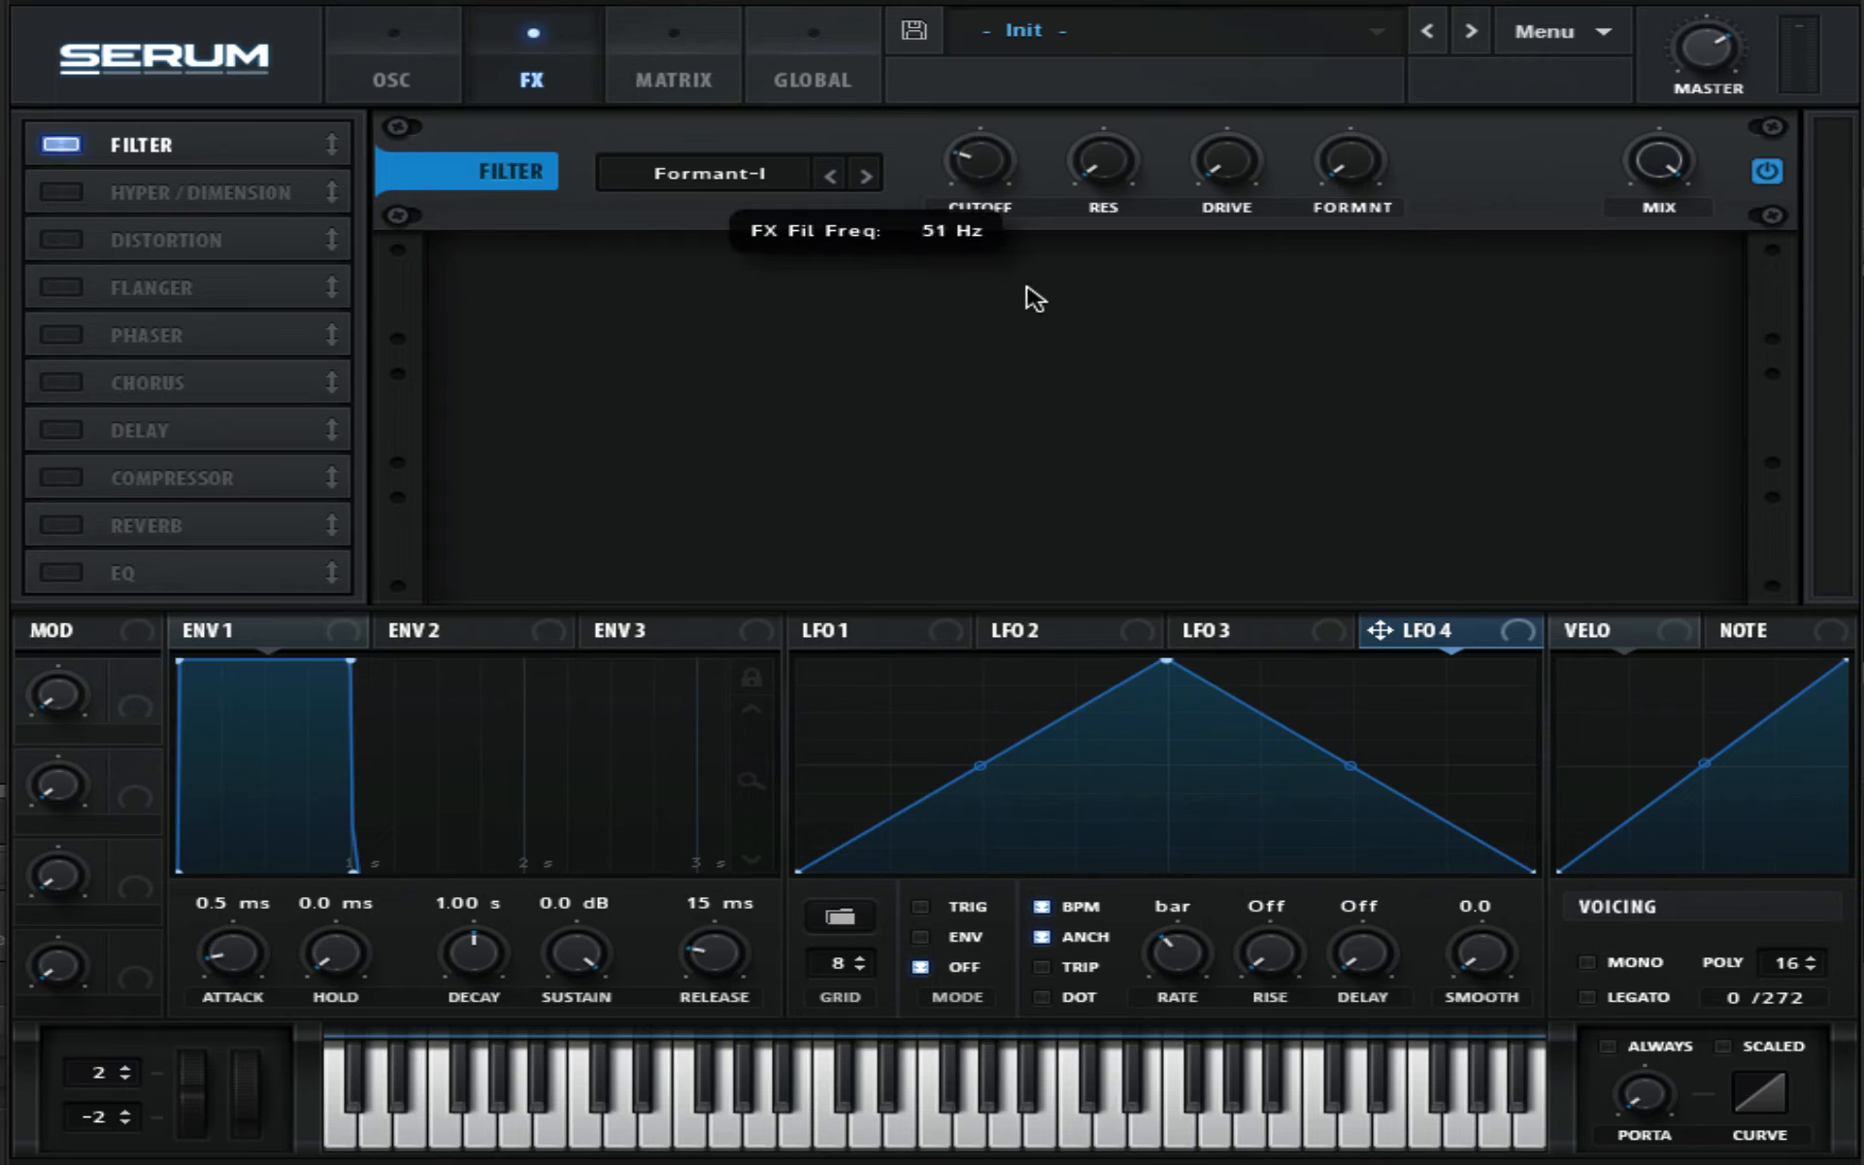
{"action": "left_click", "coordinate": [854, 642]}
{"action": "left_click", "coordinate": [1034, 645]}
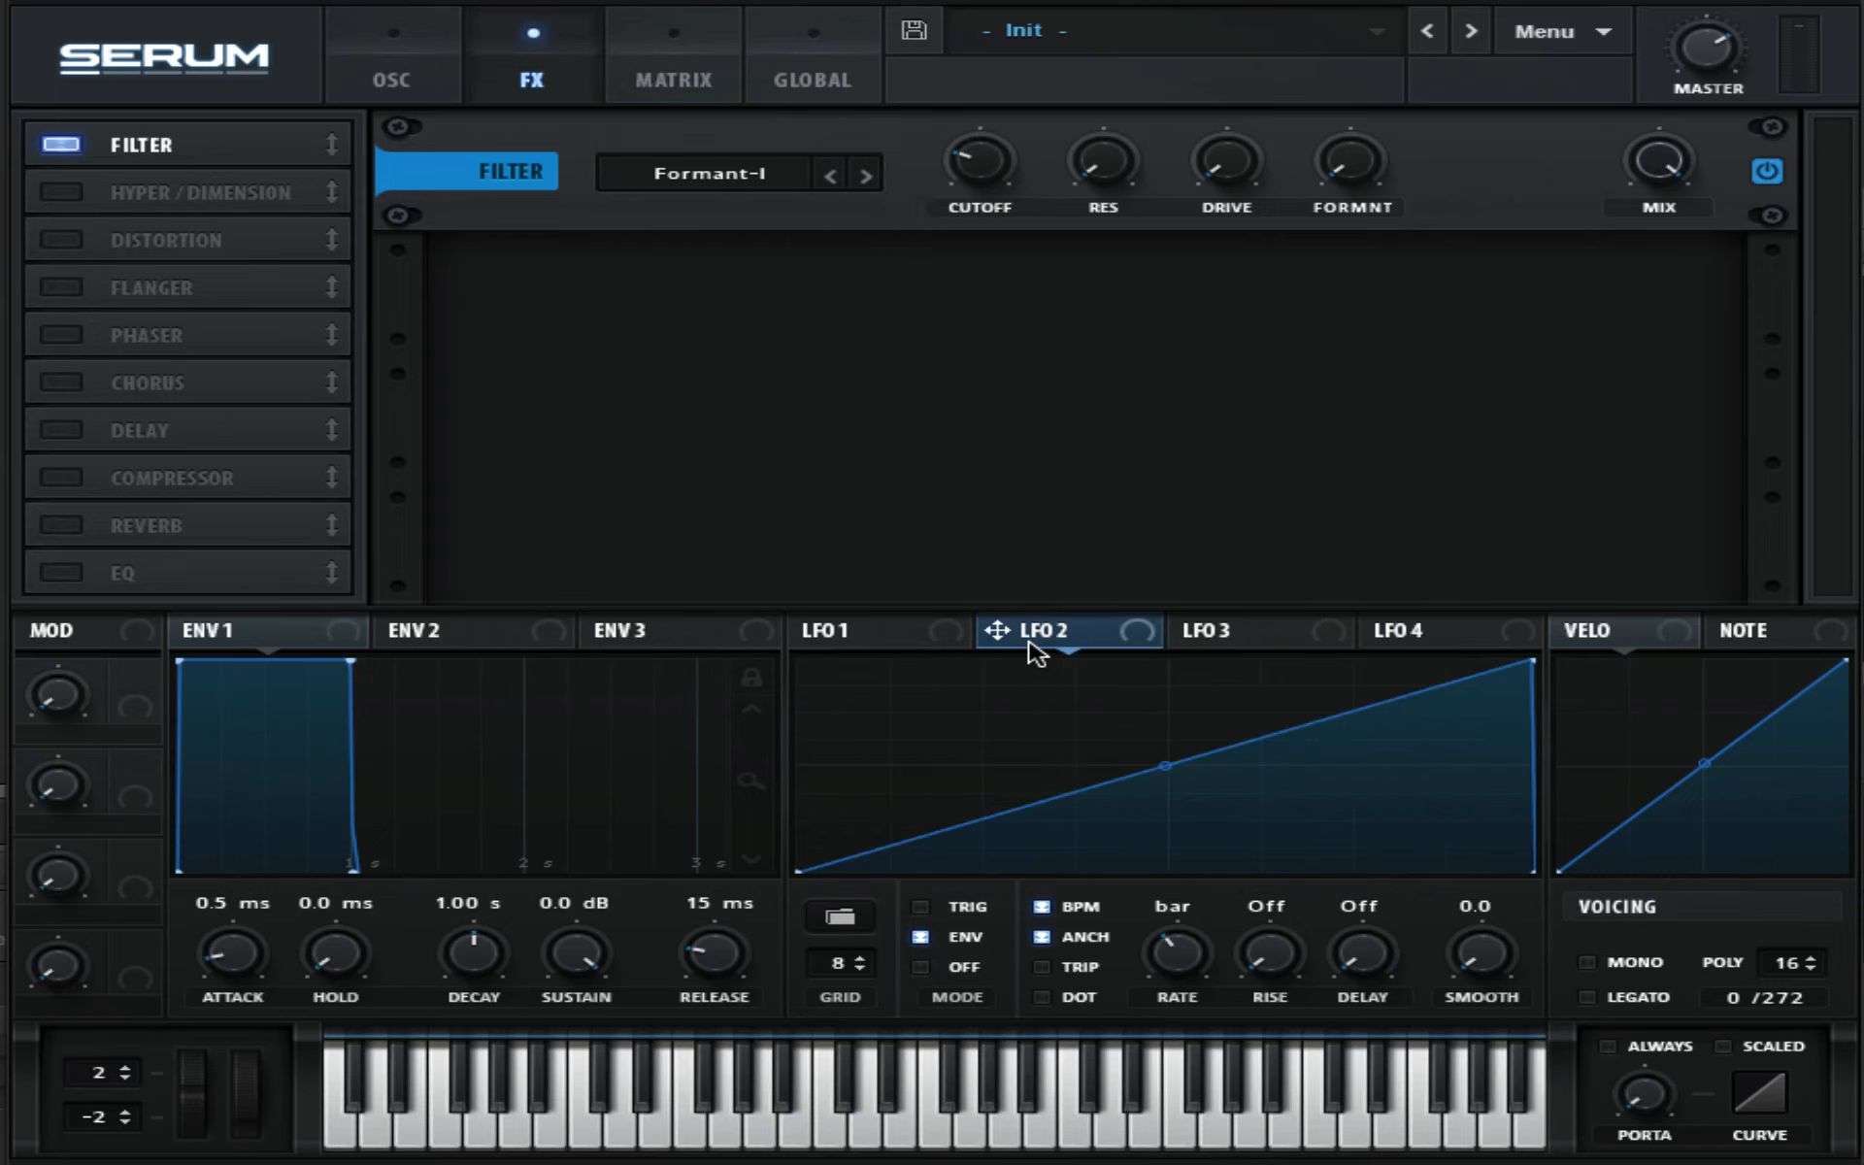
{"action": "left_click", "coordinate": [1241, 629]}
{"action": "left_click_drag", "start_coordinate": [1188, 629], "coordinate": [1007, 272]}
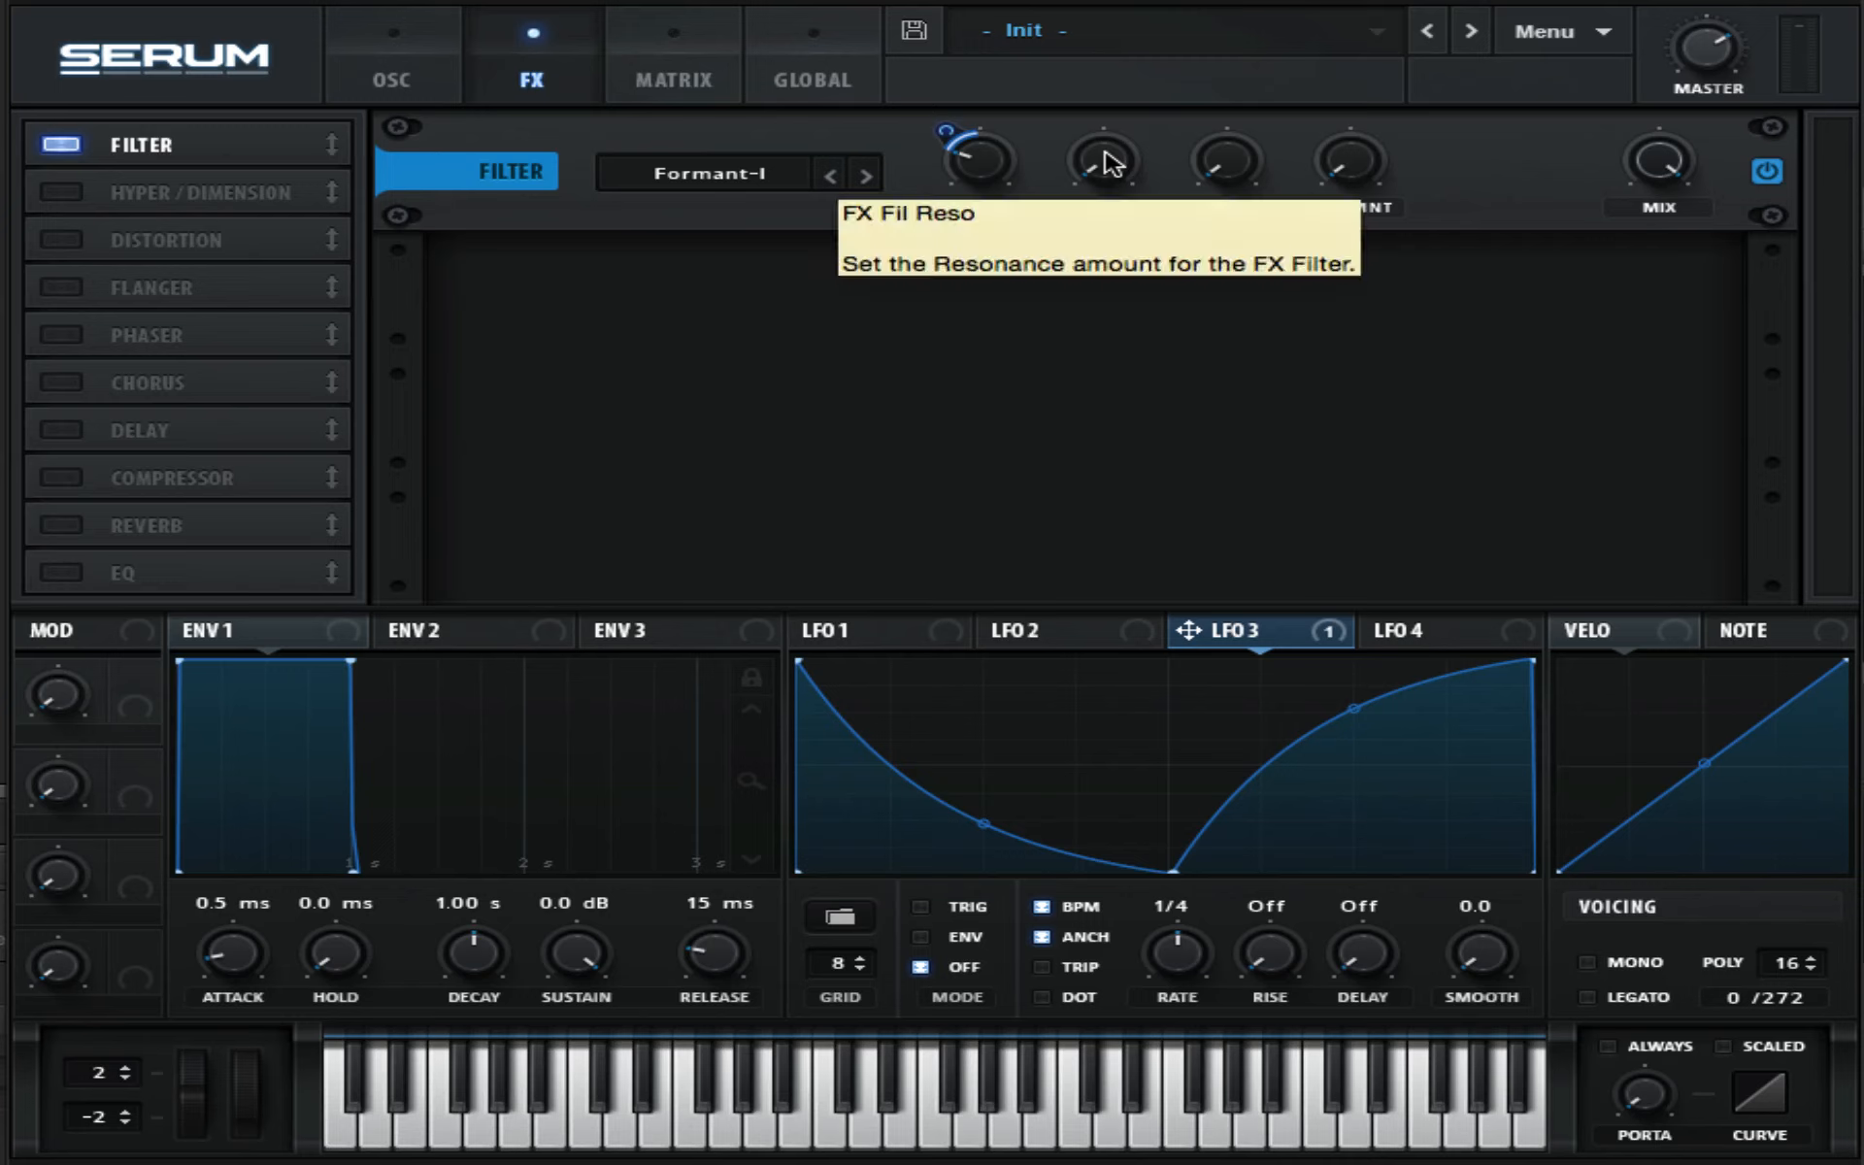
- Raise the filter's resonance, drive and formant amount
{"action": "left_click_drag", "start_coordinate": [1110, 163], "coordinate": [1114, 146]}
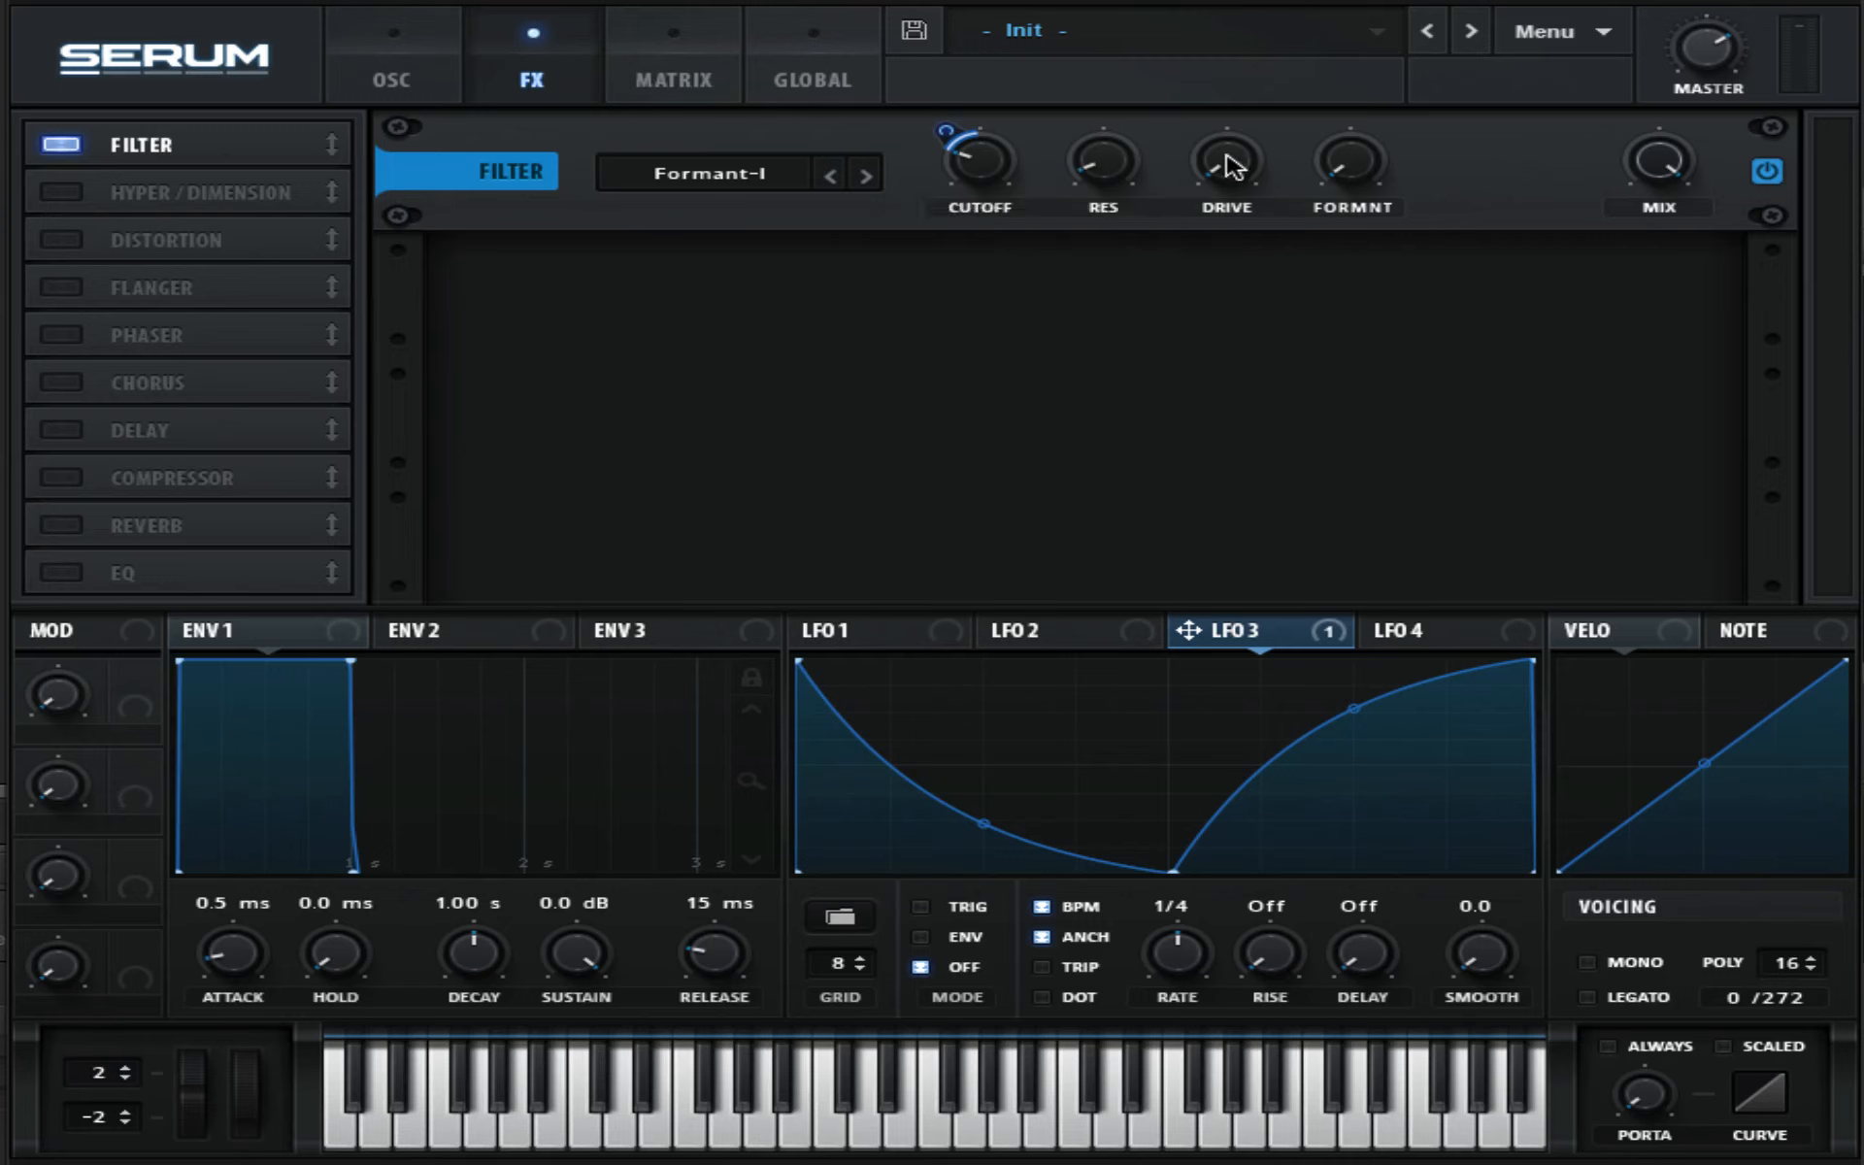
{"action": "left_click_drag", "start_coordinate": [1231, 167], "coordinate": [1207, 113]}
{"action": "left_click_drag", "start_coordinate": [1357, 175], "coordinate": [1342, 39]}
- Assign LFO 4 to the filter's formant and lower the filter mix
{"action": "left_click_drag", "start_coordinate": [1461, 630], "coordinate": [1357, 221]}
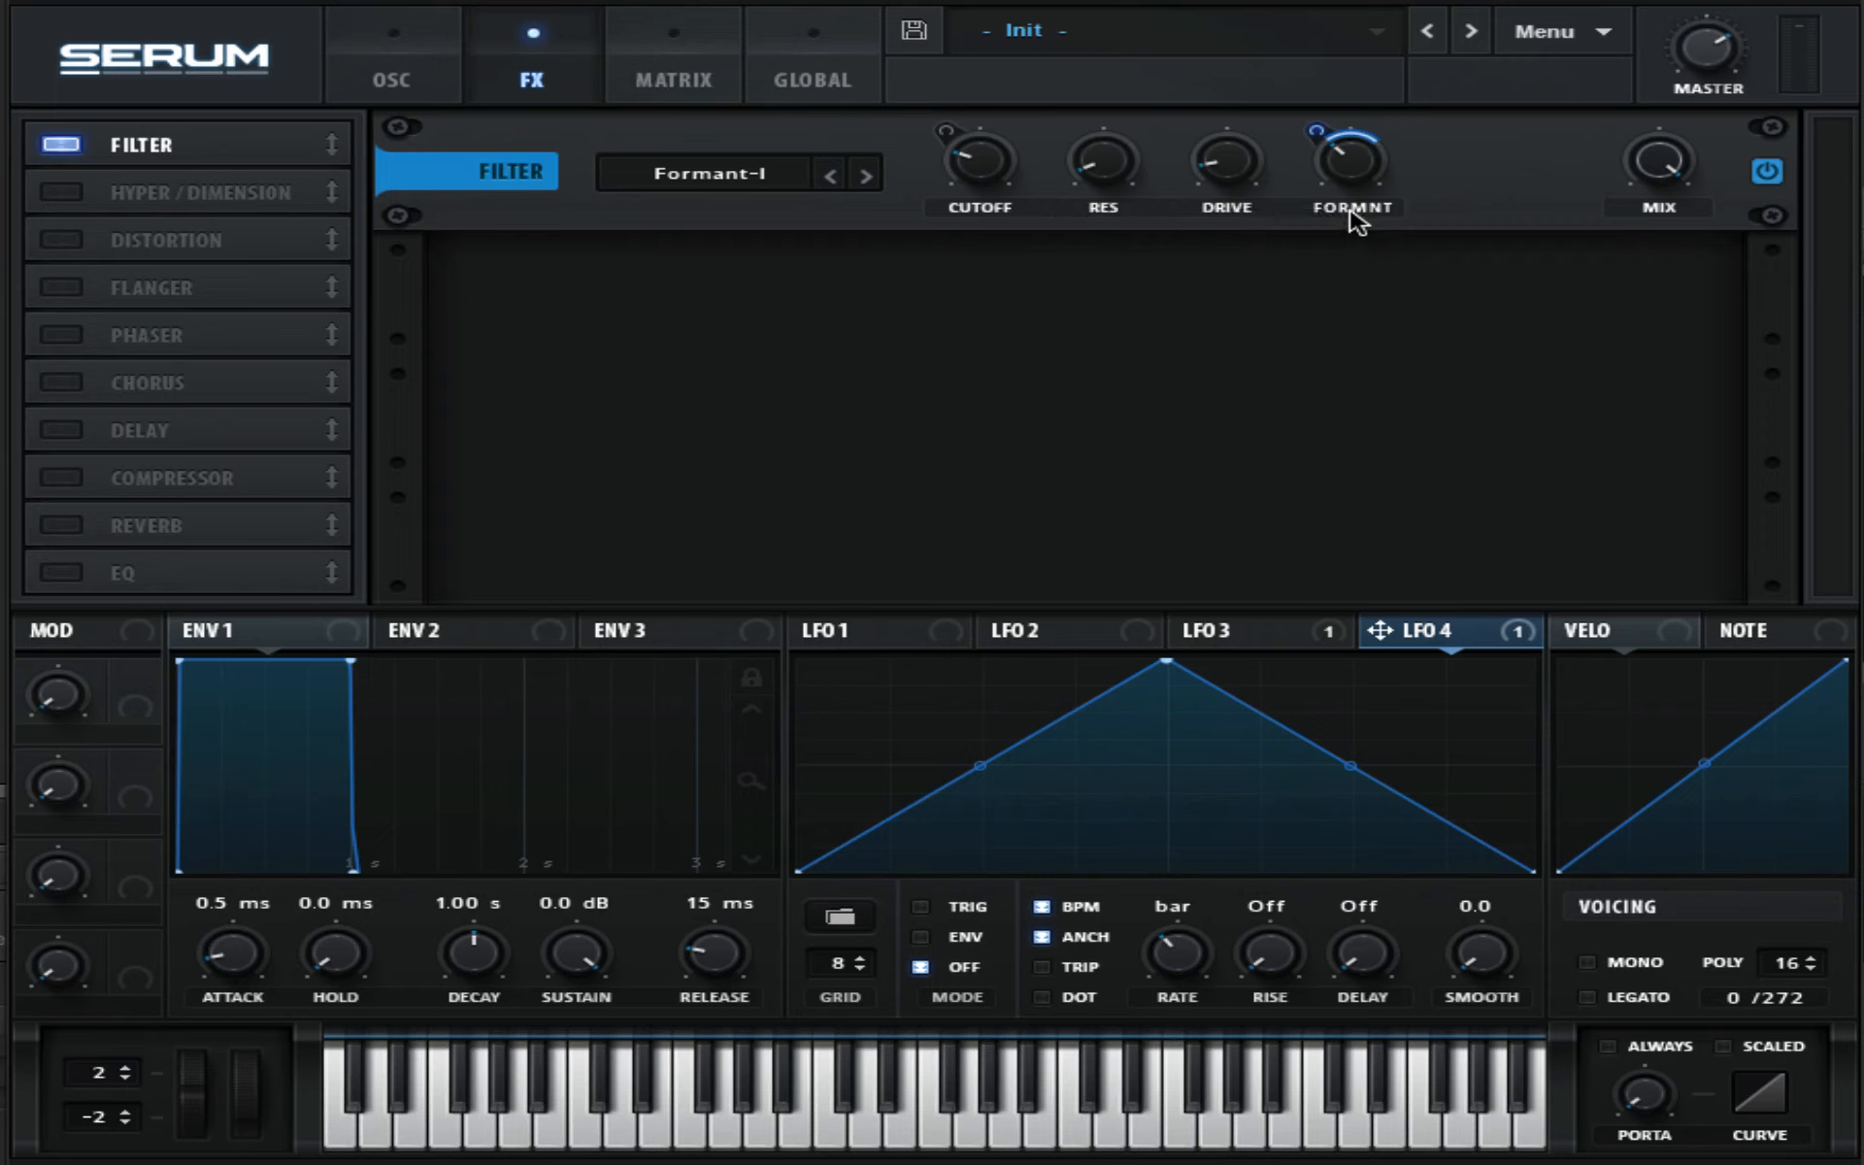
{"action": "left_click_drag", "start_coordinate": [1659, 175], "coordinate": [1764, 435]}
- Enable the Phaser and lower its rate, depth and frequency
{"action": "left_click", "coordinate": [63, 338]}
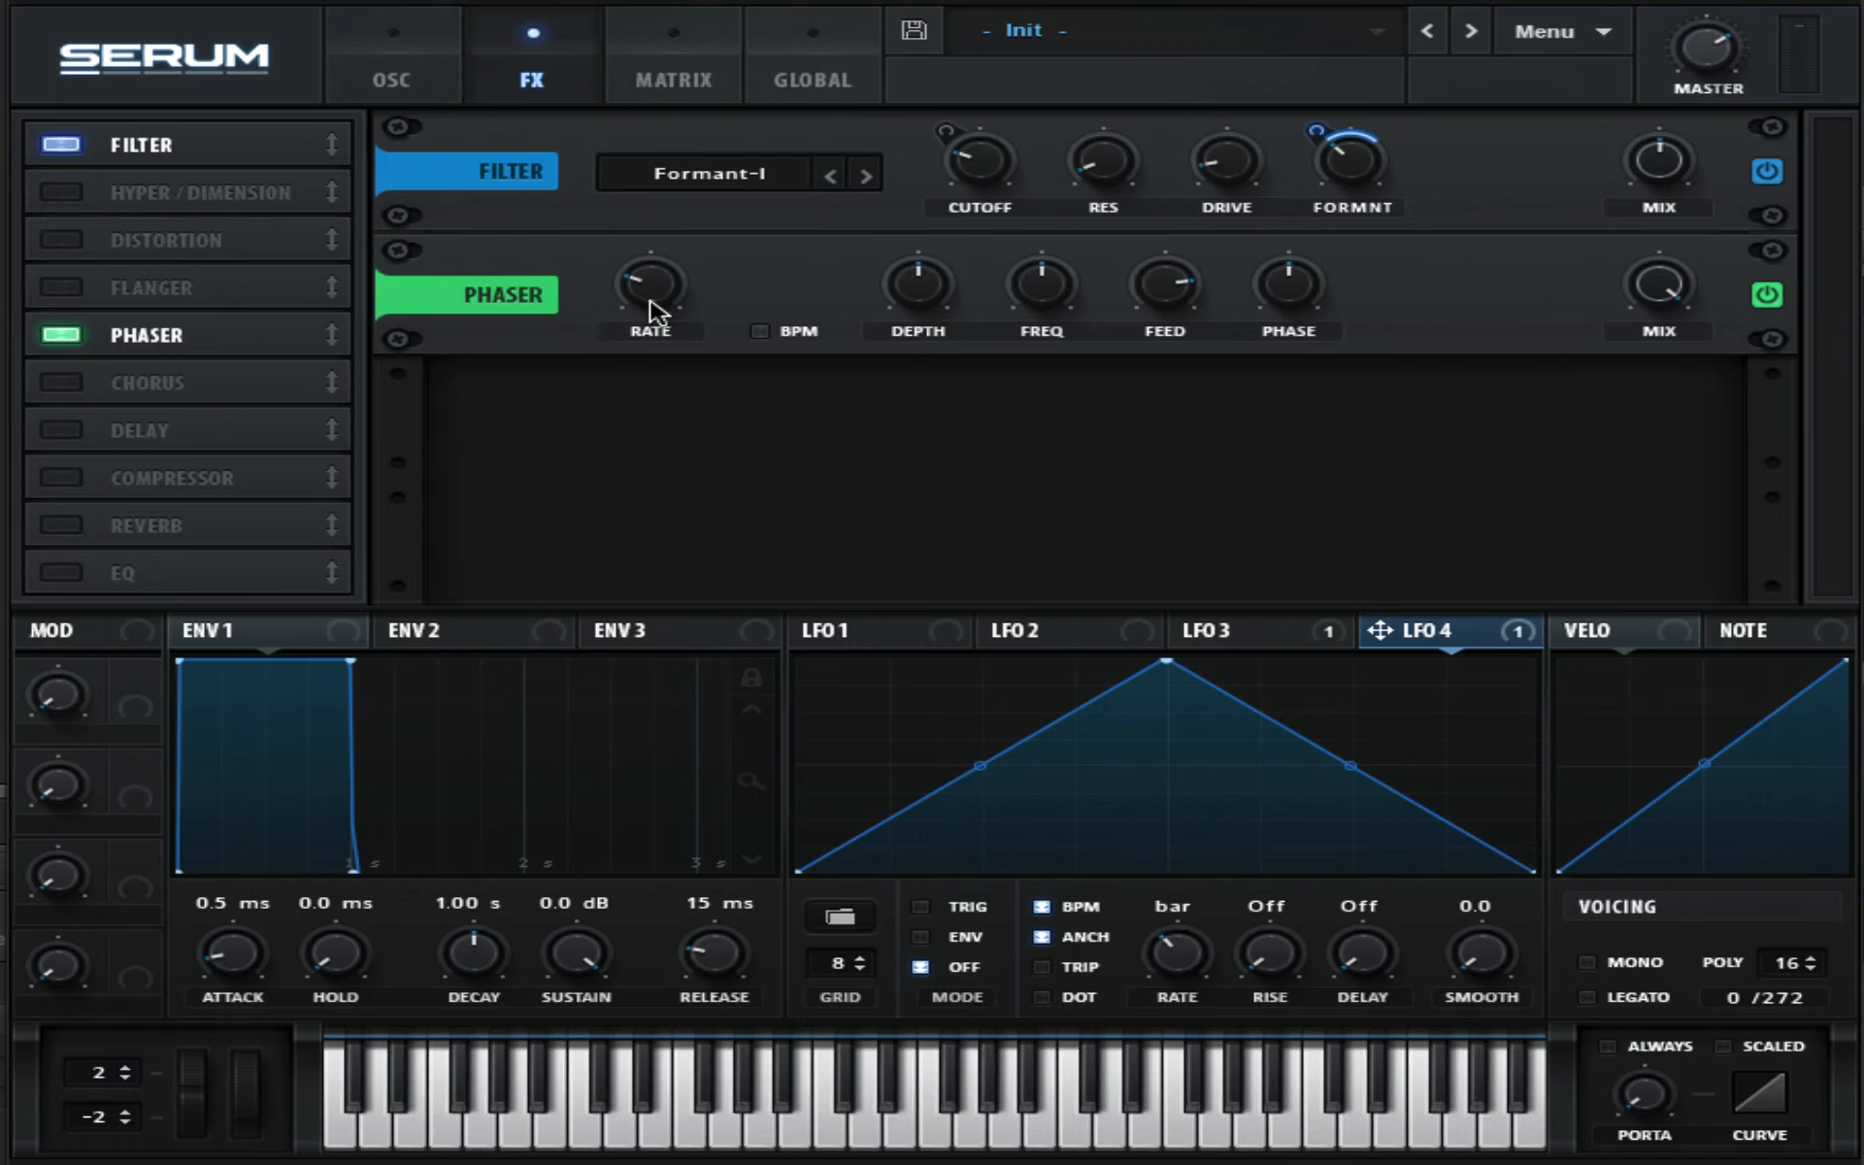
{"action": "left_click_drag", "start_coordinate": [655, 291], "coordinate": [686, 466]}
{"action": "left_click_drag", "start_coordinate": [925, 291], "coordinate": [946, 355]}
{"action": "left_click_drag", "start_coordinate": [1040, 288], "coordinate": [1070, 373]}
{"action": "left_click", "coordinate": [869, 636]}
{"action": "left_click_drag", "start_coordinate": [811, 631], "coordinate": [1040, 287]}
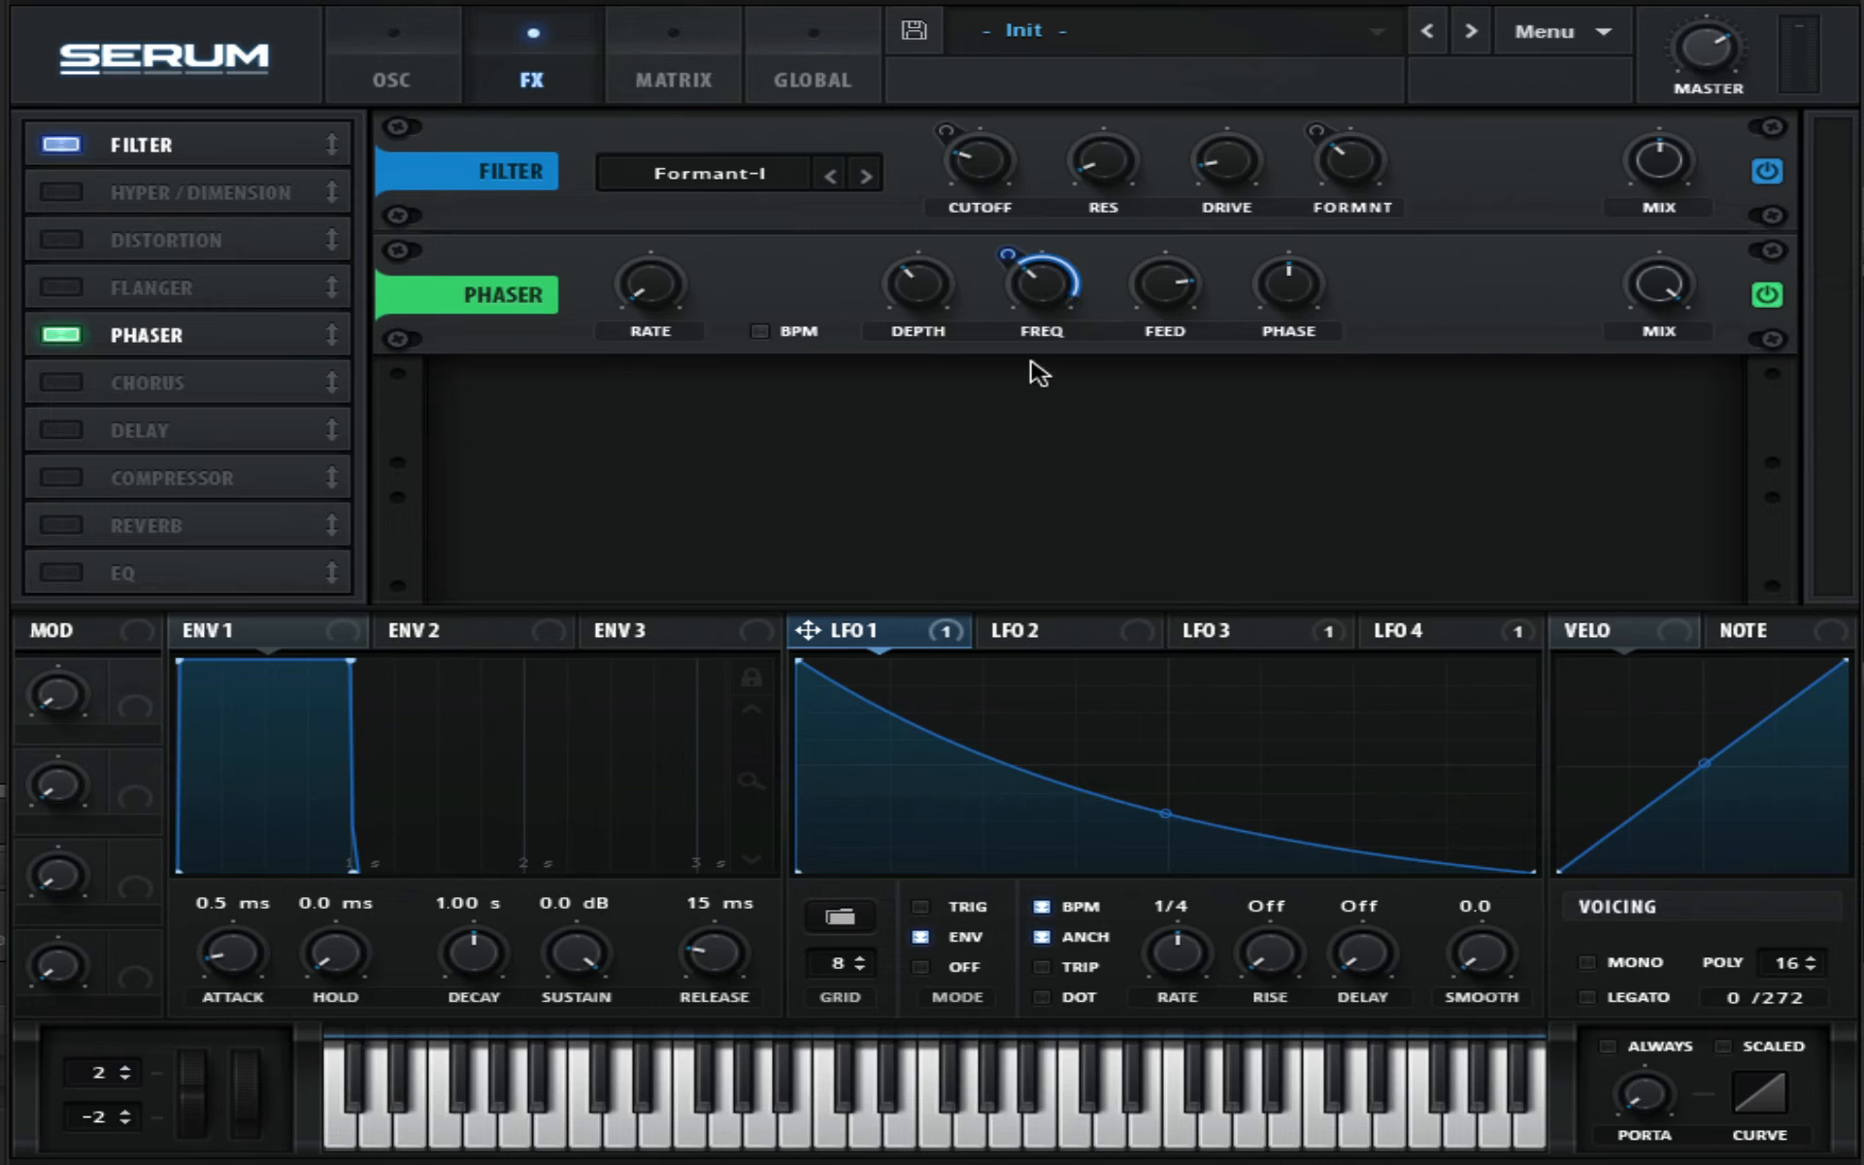
{"action": "right_click", "coordinate": [1037, 267]}
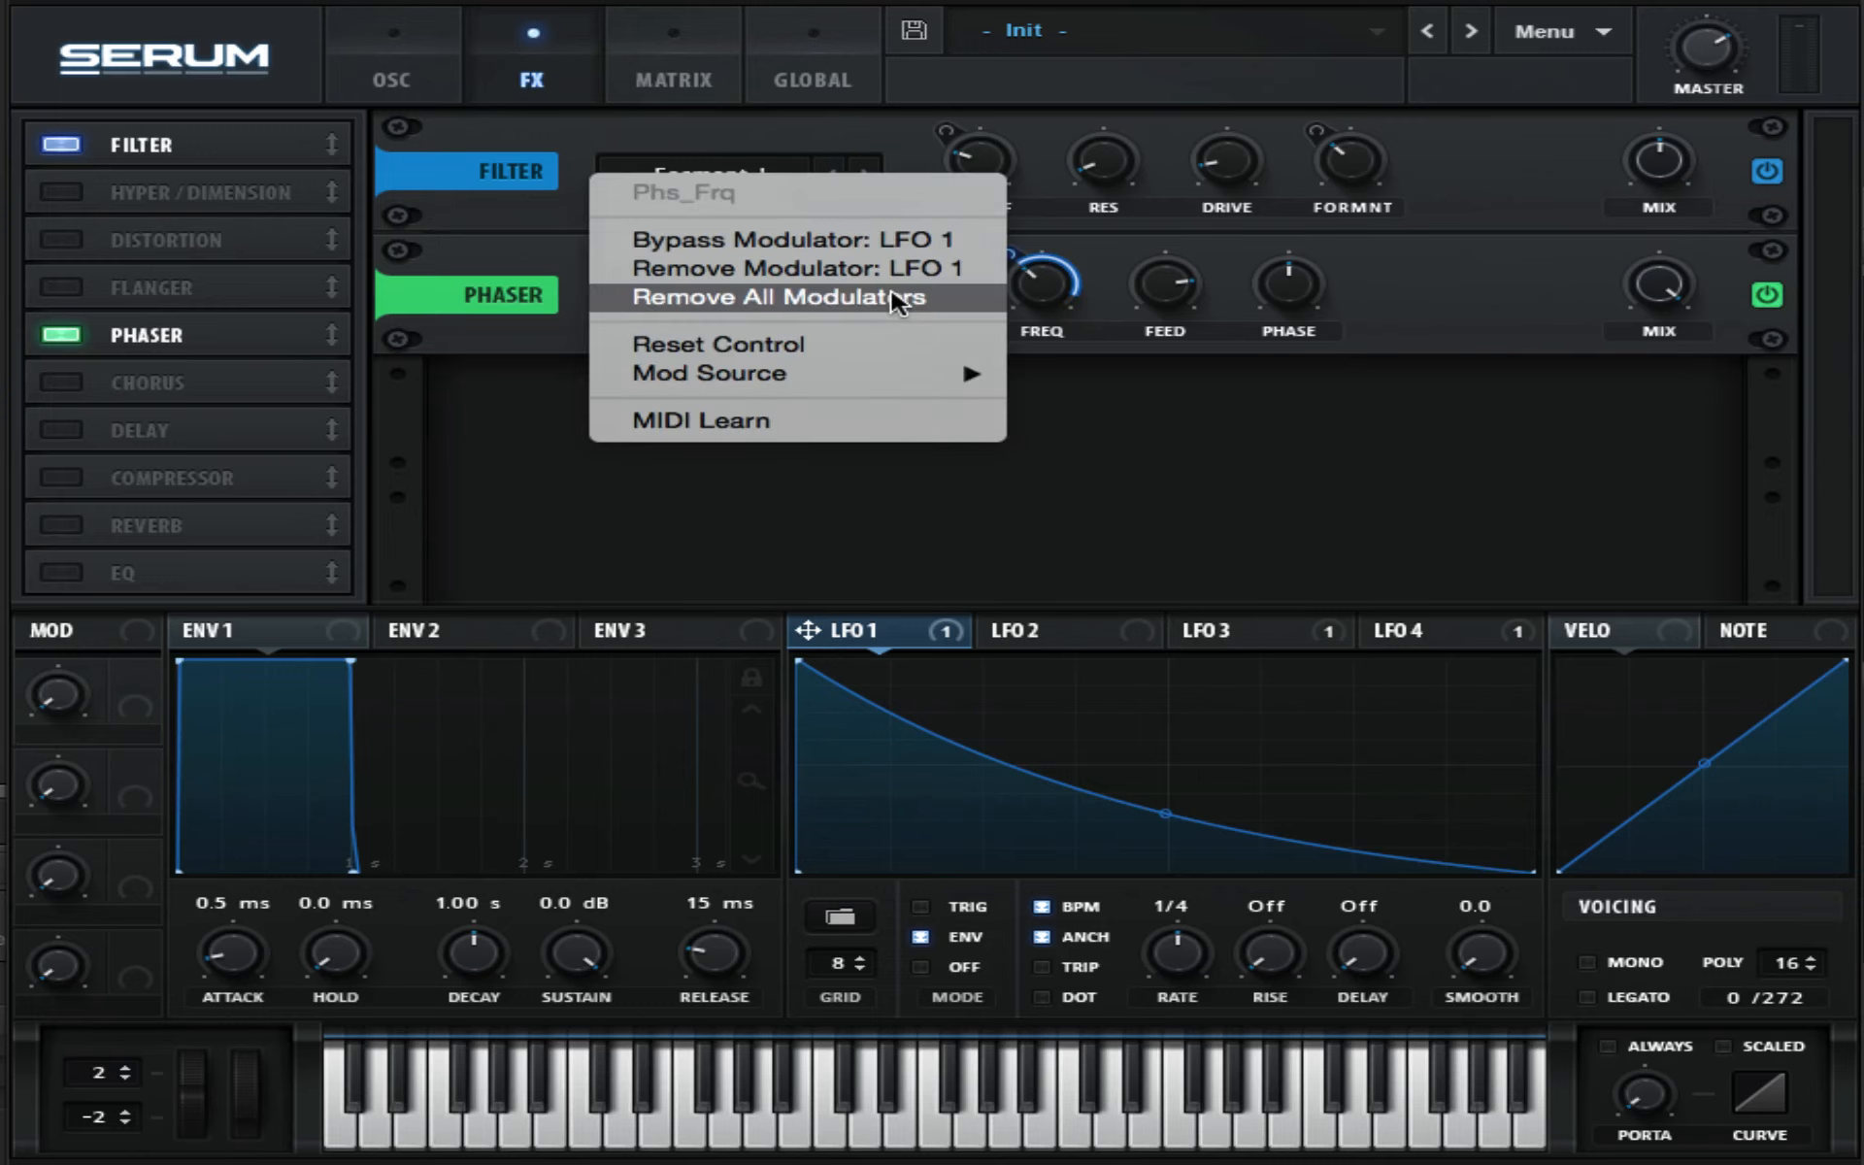
{"action": "left_click", "coordinate": [898, 299]}
- Assign LFO 1 to the phaser depth and LFO 2 to the phaser frequency
{"action": "left_click_drag", "start_coordinate": [807, 630], "coordinate": [923, 379]}
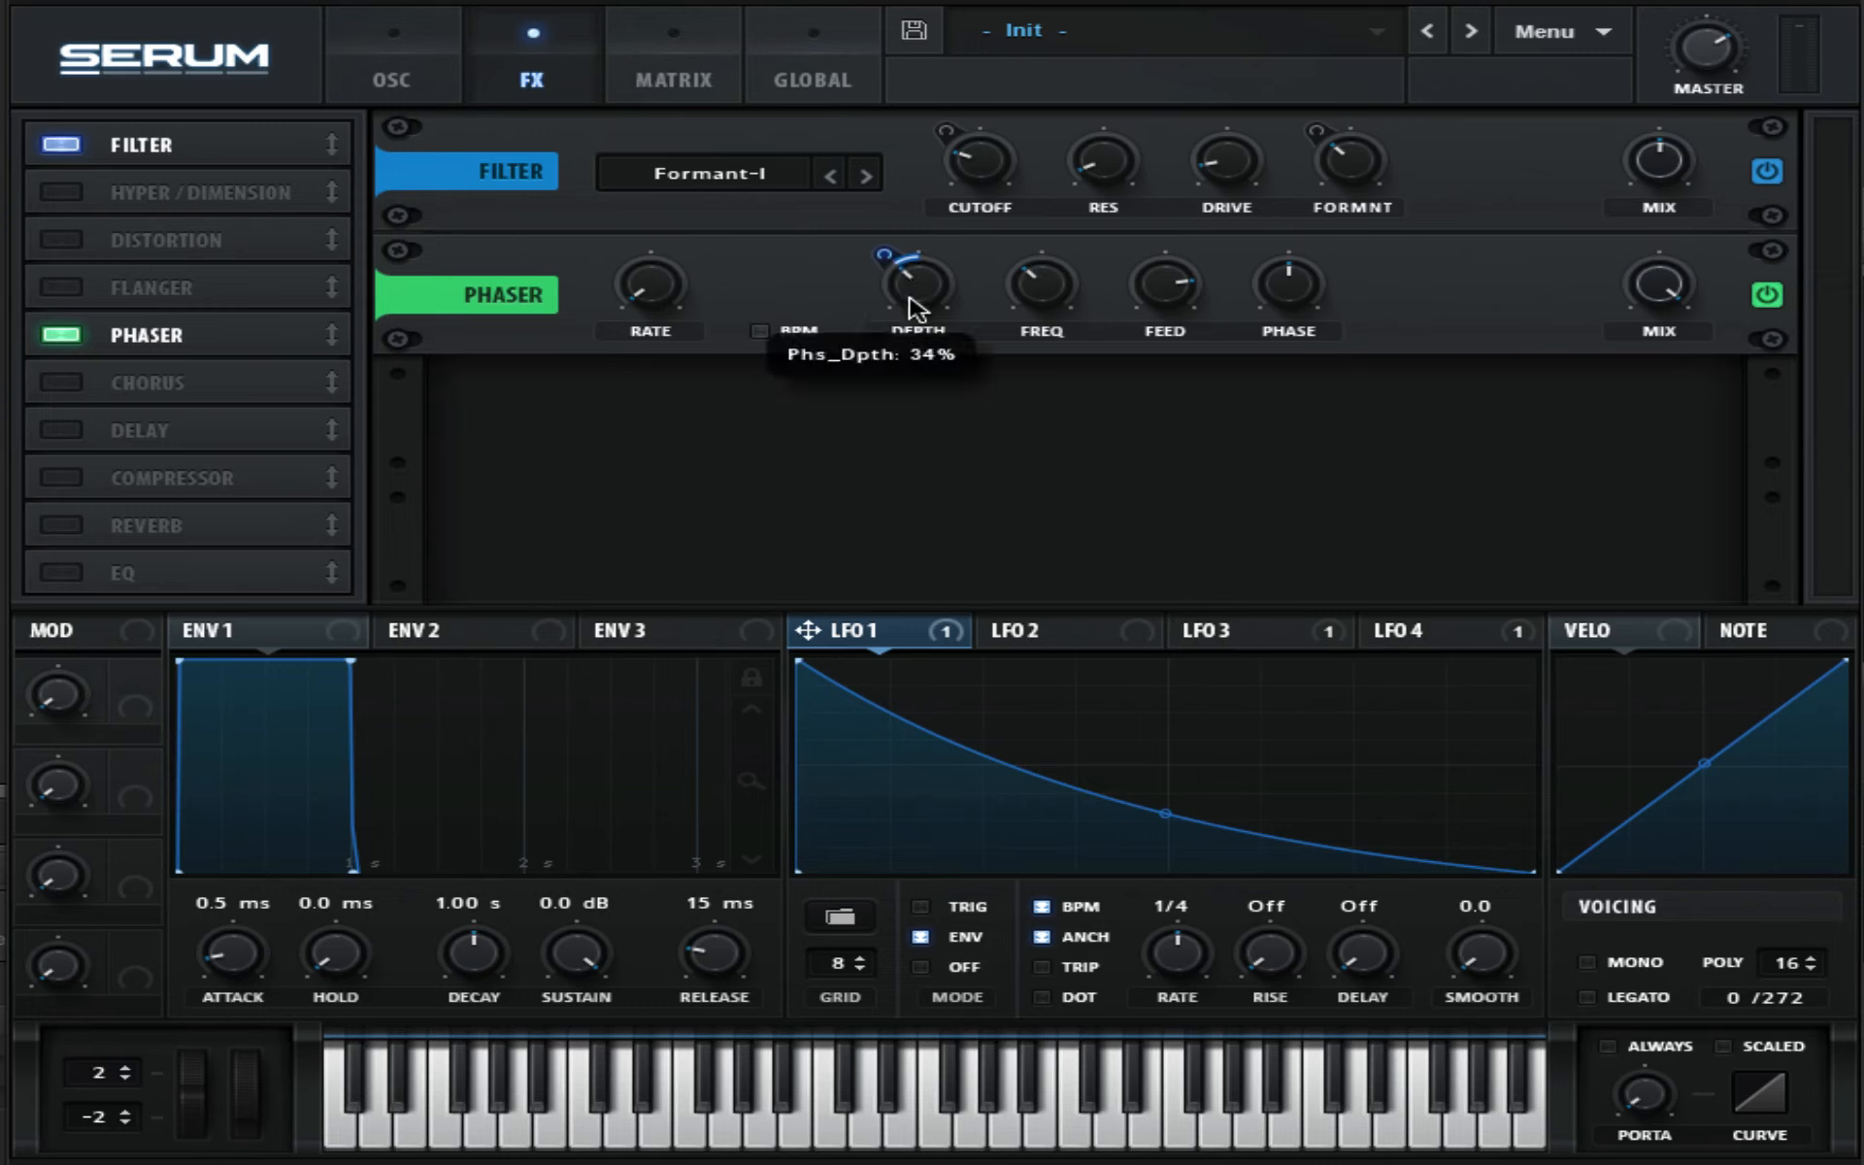
{"action": "left_click", "coordinate": [1056, 641]}
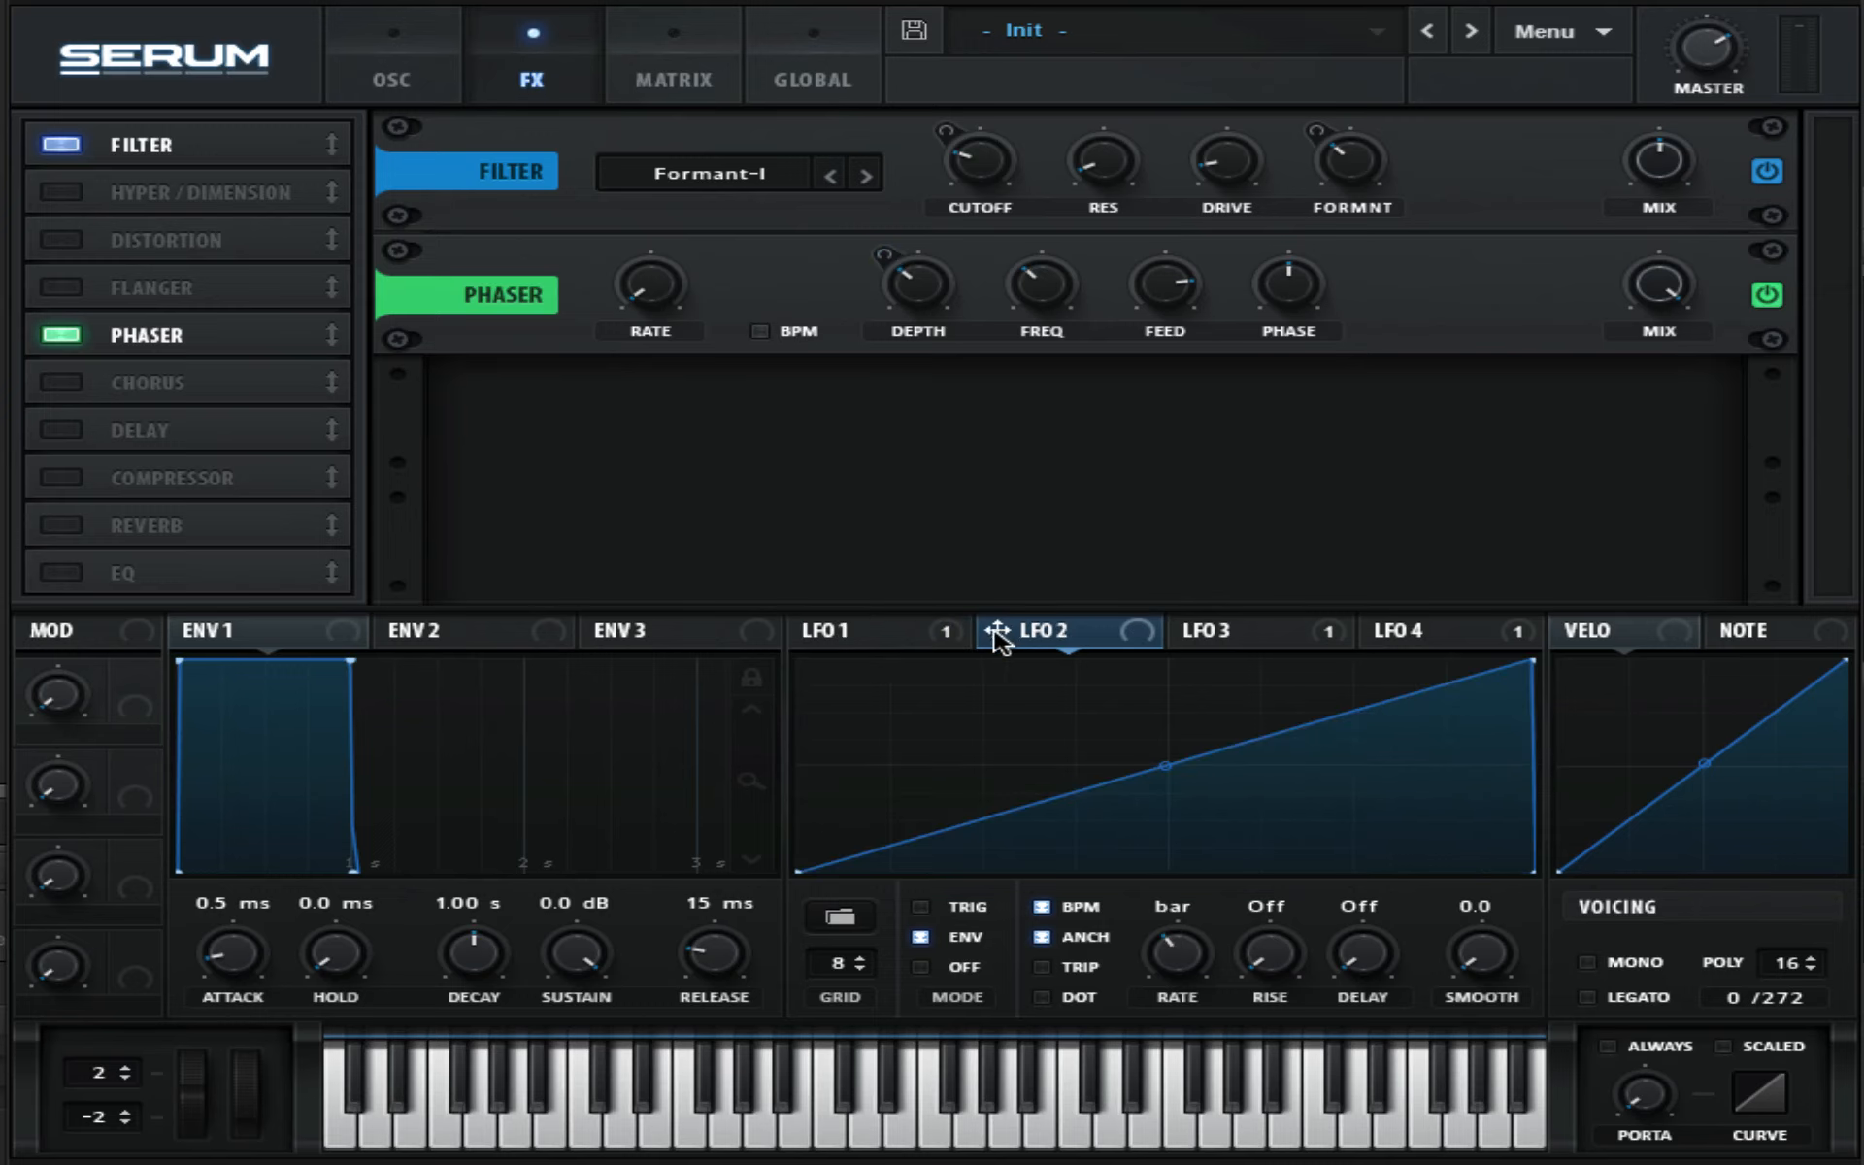
{"action": "left_click_drag", "start_coordinate": [996, 631], "coordinate": [1045, 348]}
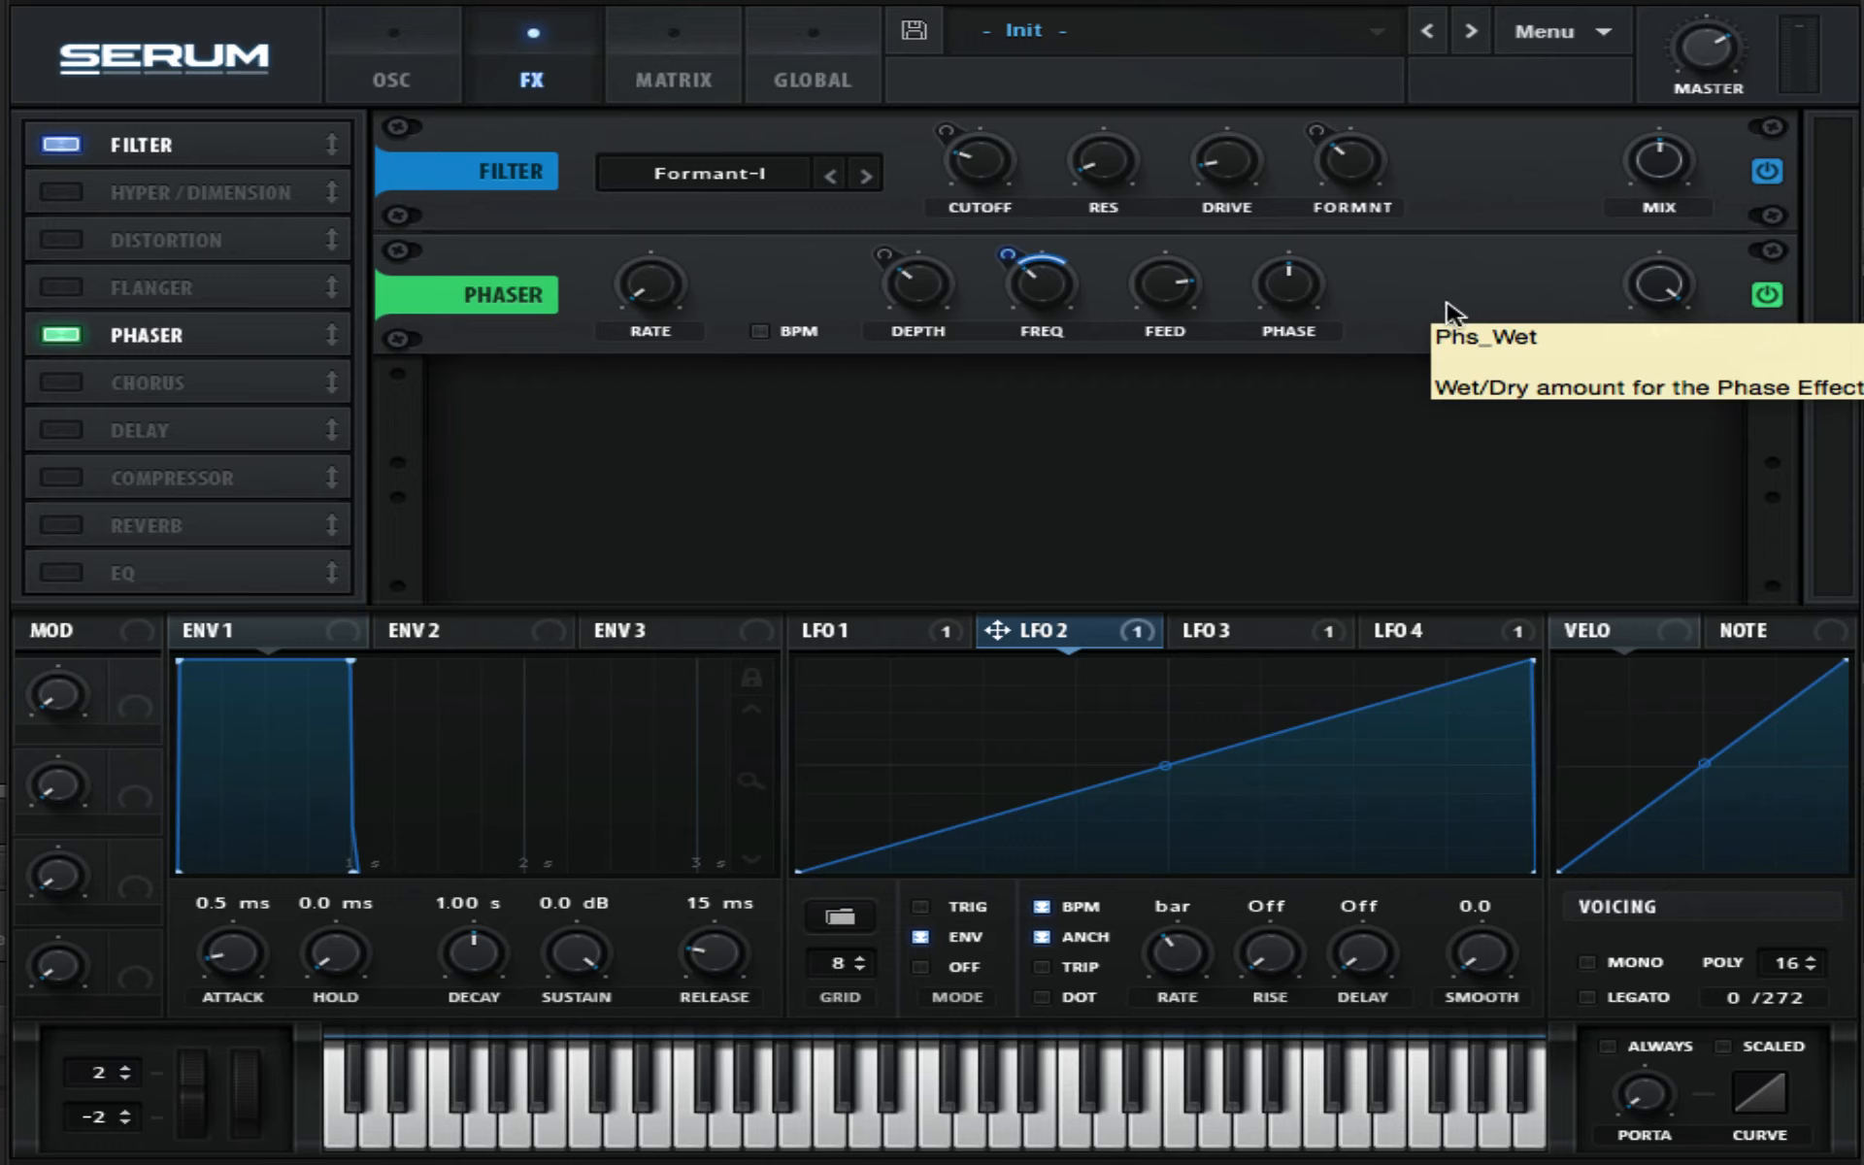
- Raise the phaser's phase and move the Phaser second in the effects chain
{"action": "left_click_drag", "start_coordinate": [1289, 286], "coordinate": [1284, 233]}
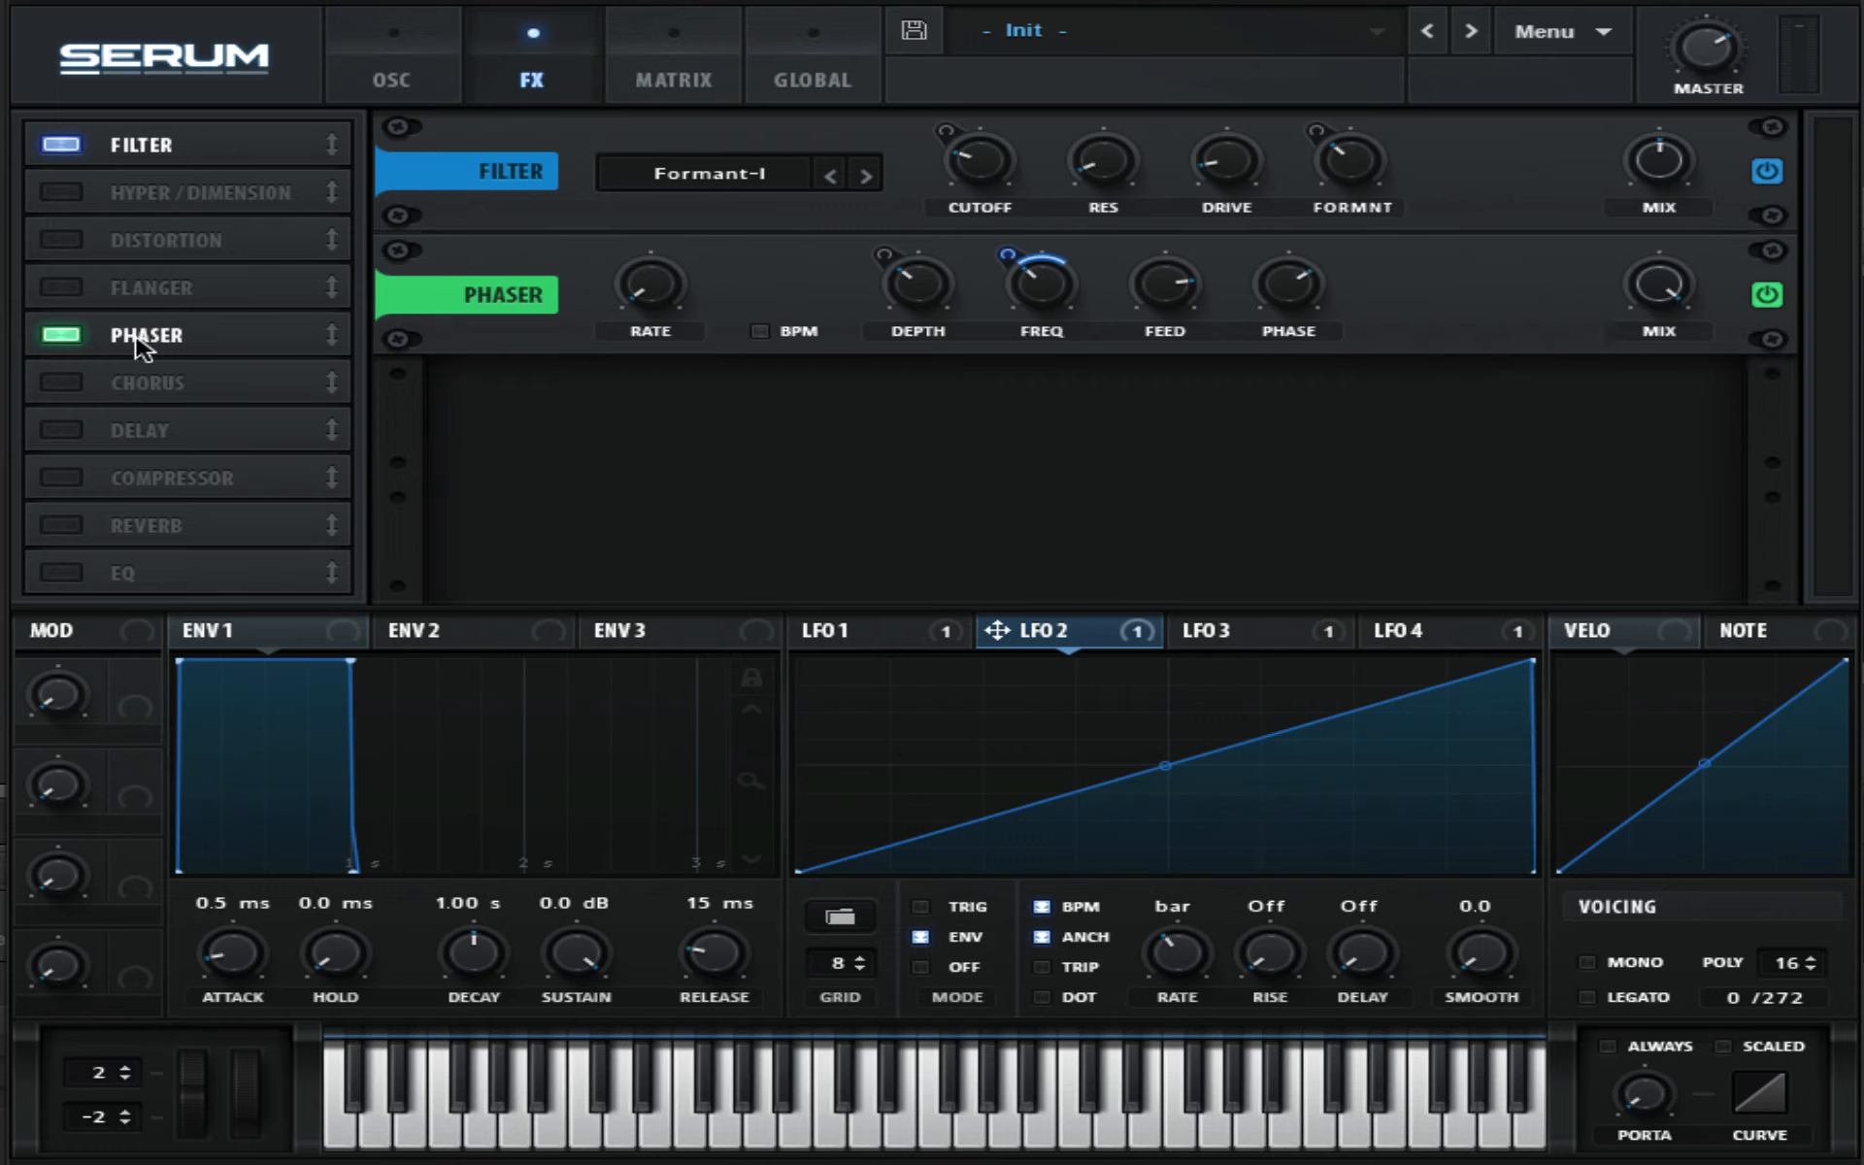
{"action": "left_click_drag", "start_coordinate": [141, 338], "coordinate": [145, 189]}
- Enable Chorus, place it third in the chain, raise its LPF and set its depth to 1.2 ms
{"action": "left_click", "coordinate": [61, 382]}
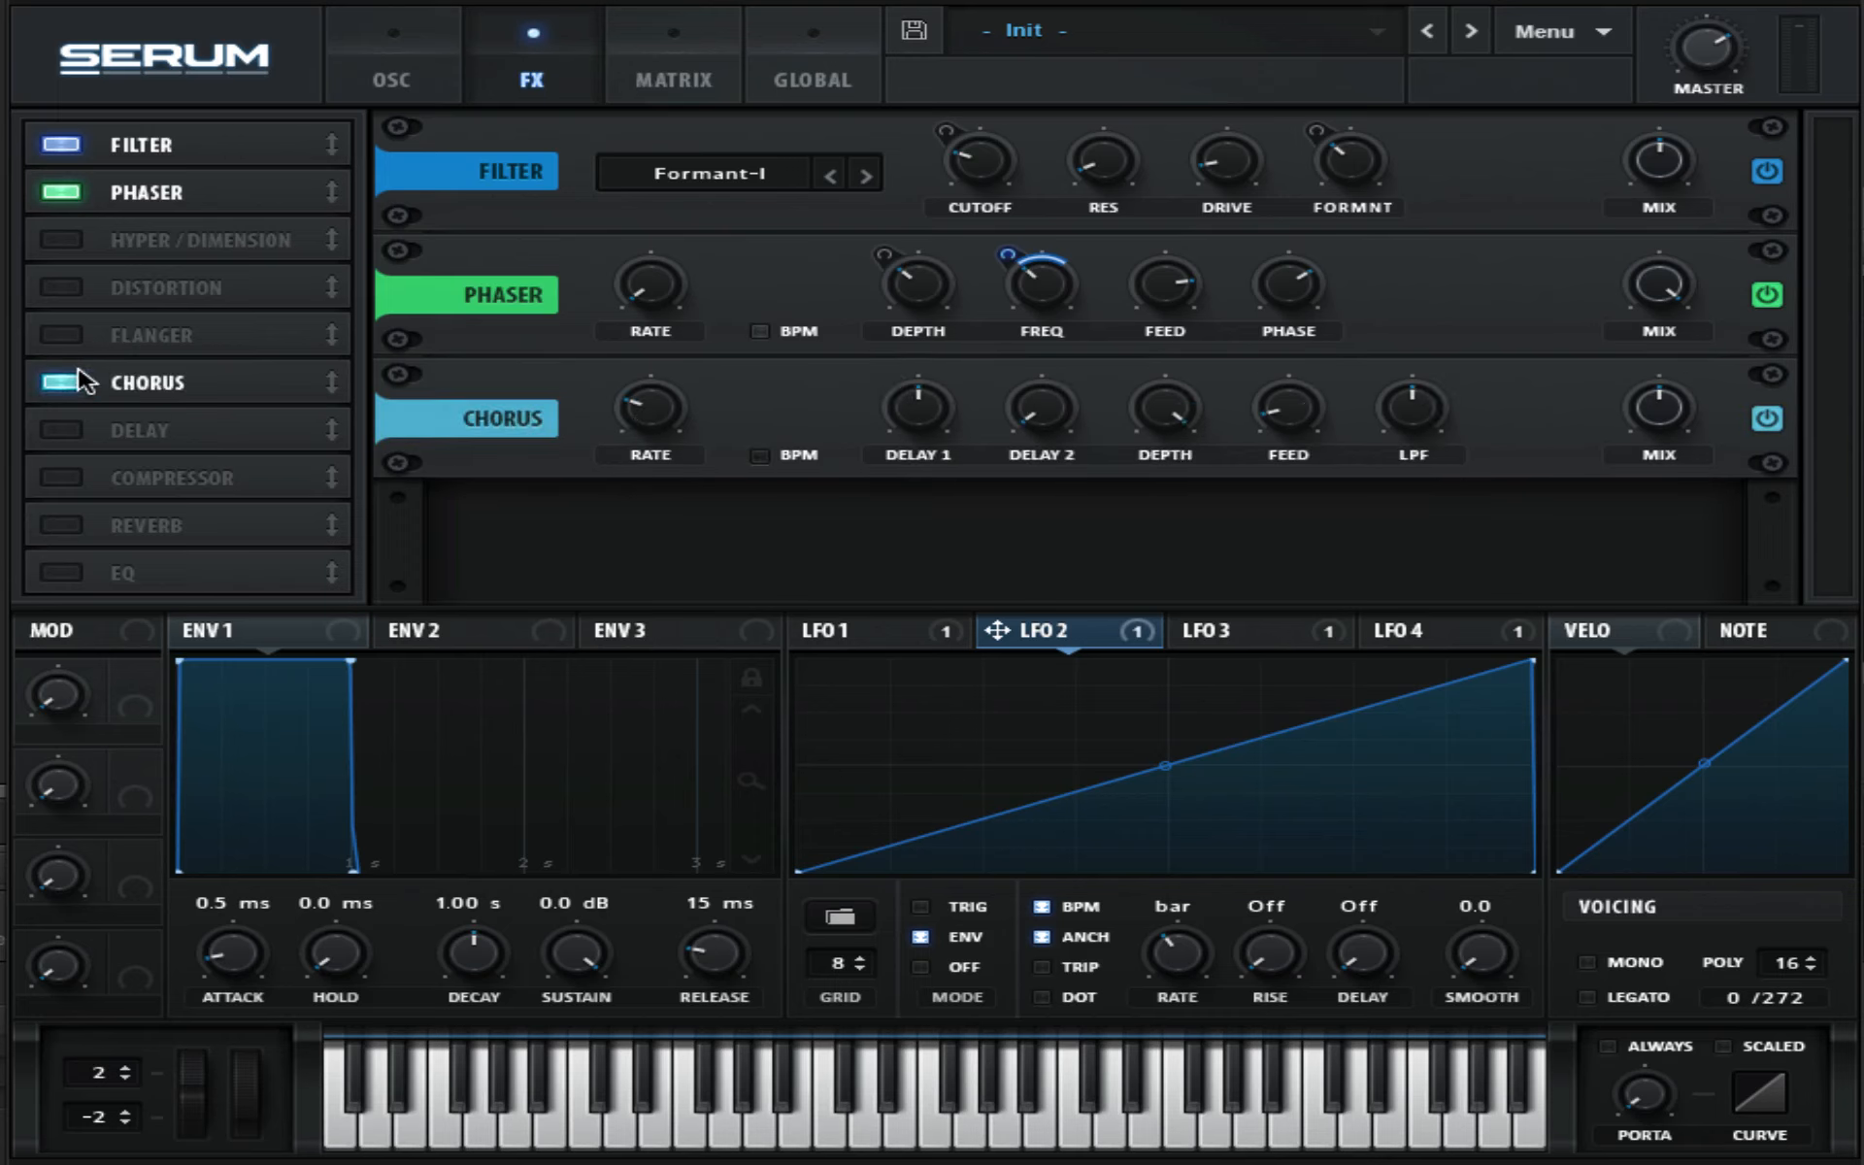
{"action": "left_click_drag", "start_coordinate": [73, 383], "coordinate": [165, 238]}
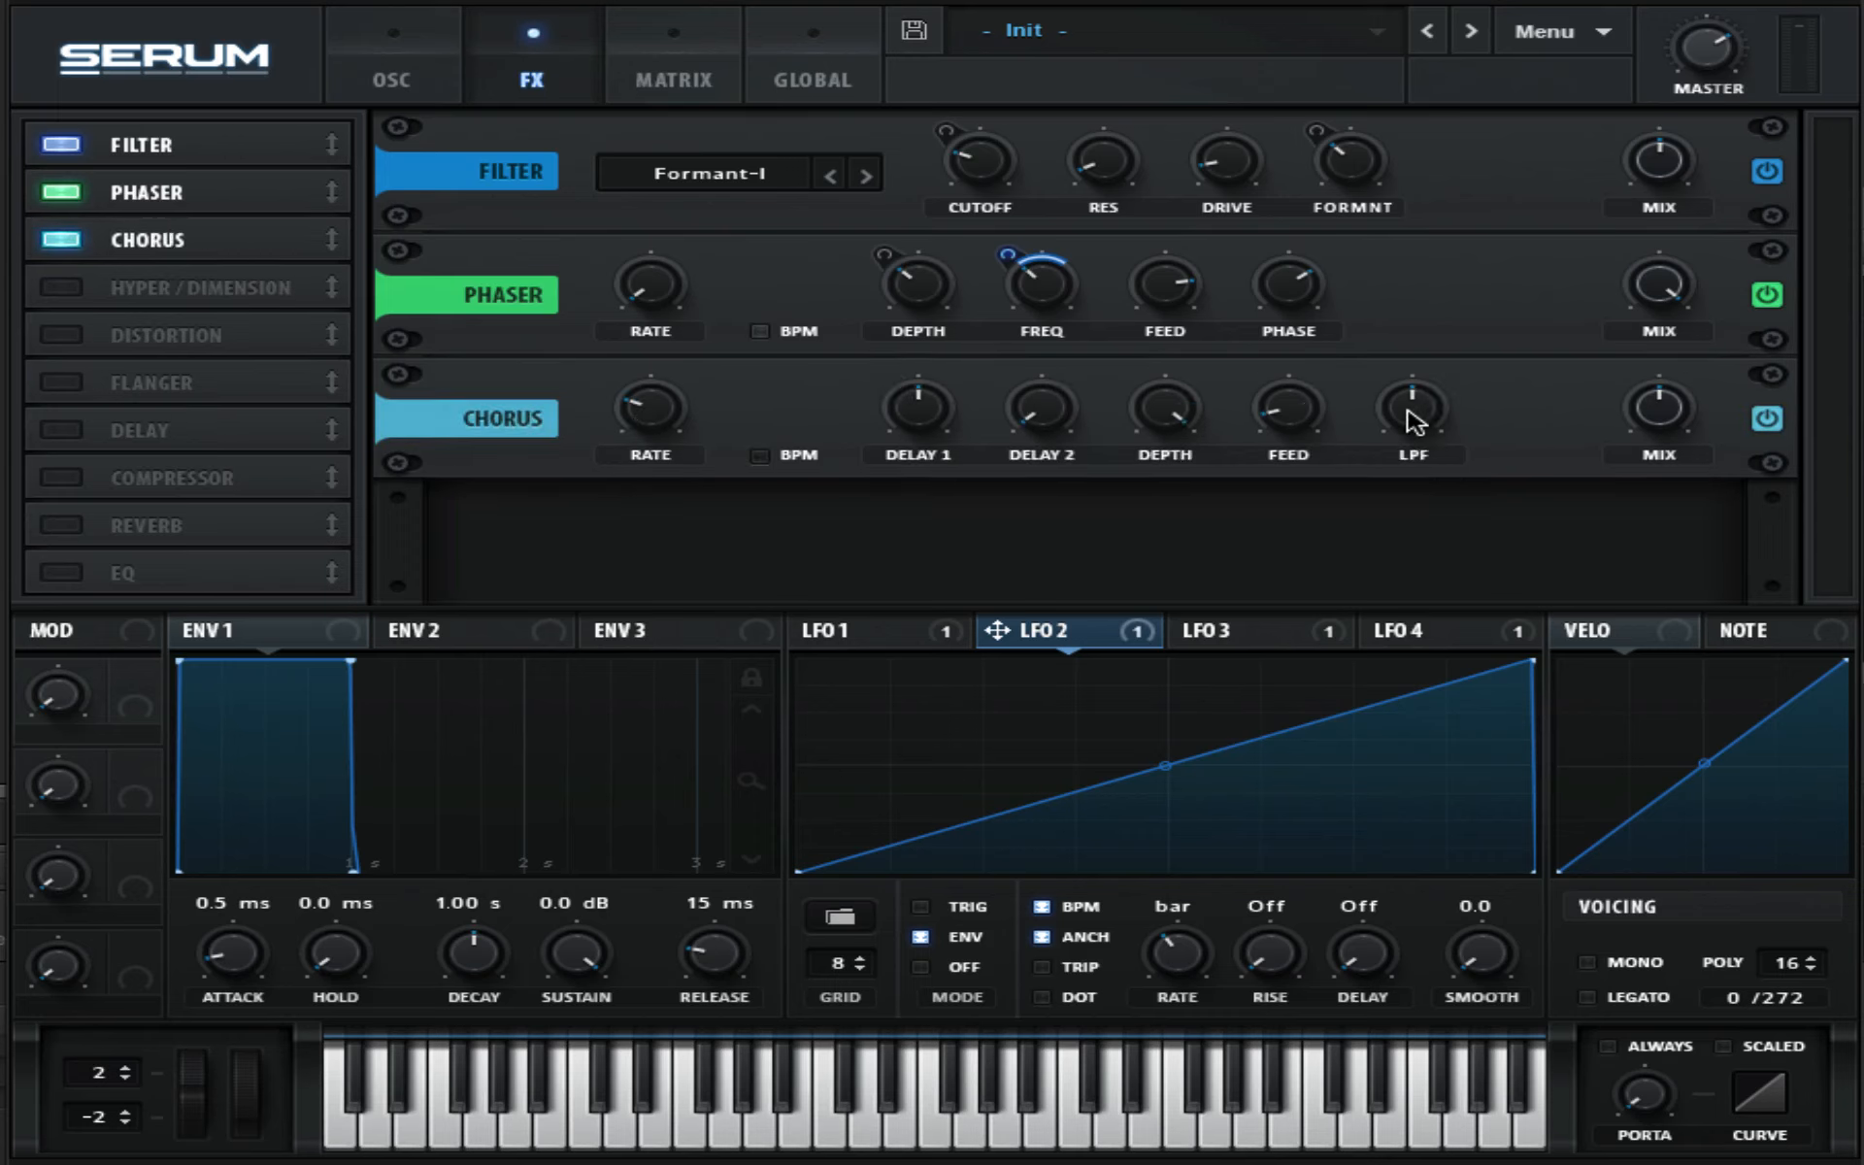
{"action": "left_click_drag", "start_coordinate": [1415, 415], "coordinate": [1341, 72]}
{"action": "left_click_drag", "start_coordinate": [1185, 407], "coordinate": [1225, 513]}
{"action": "left_click_drag", "start_coordinate": [1177, 432], "coordinate": [1249, 695]}
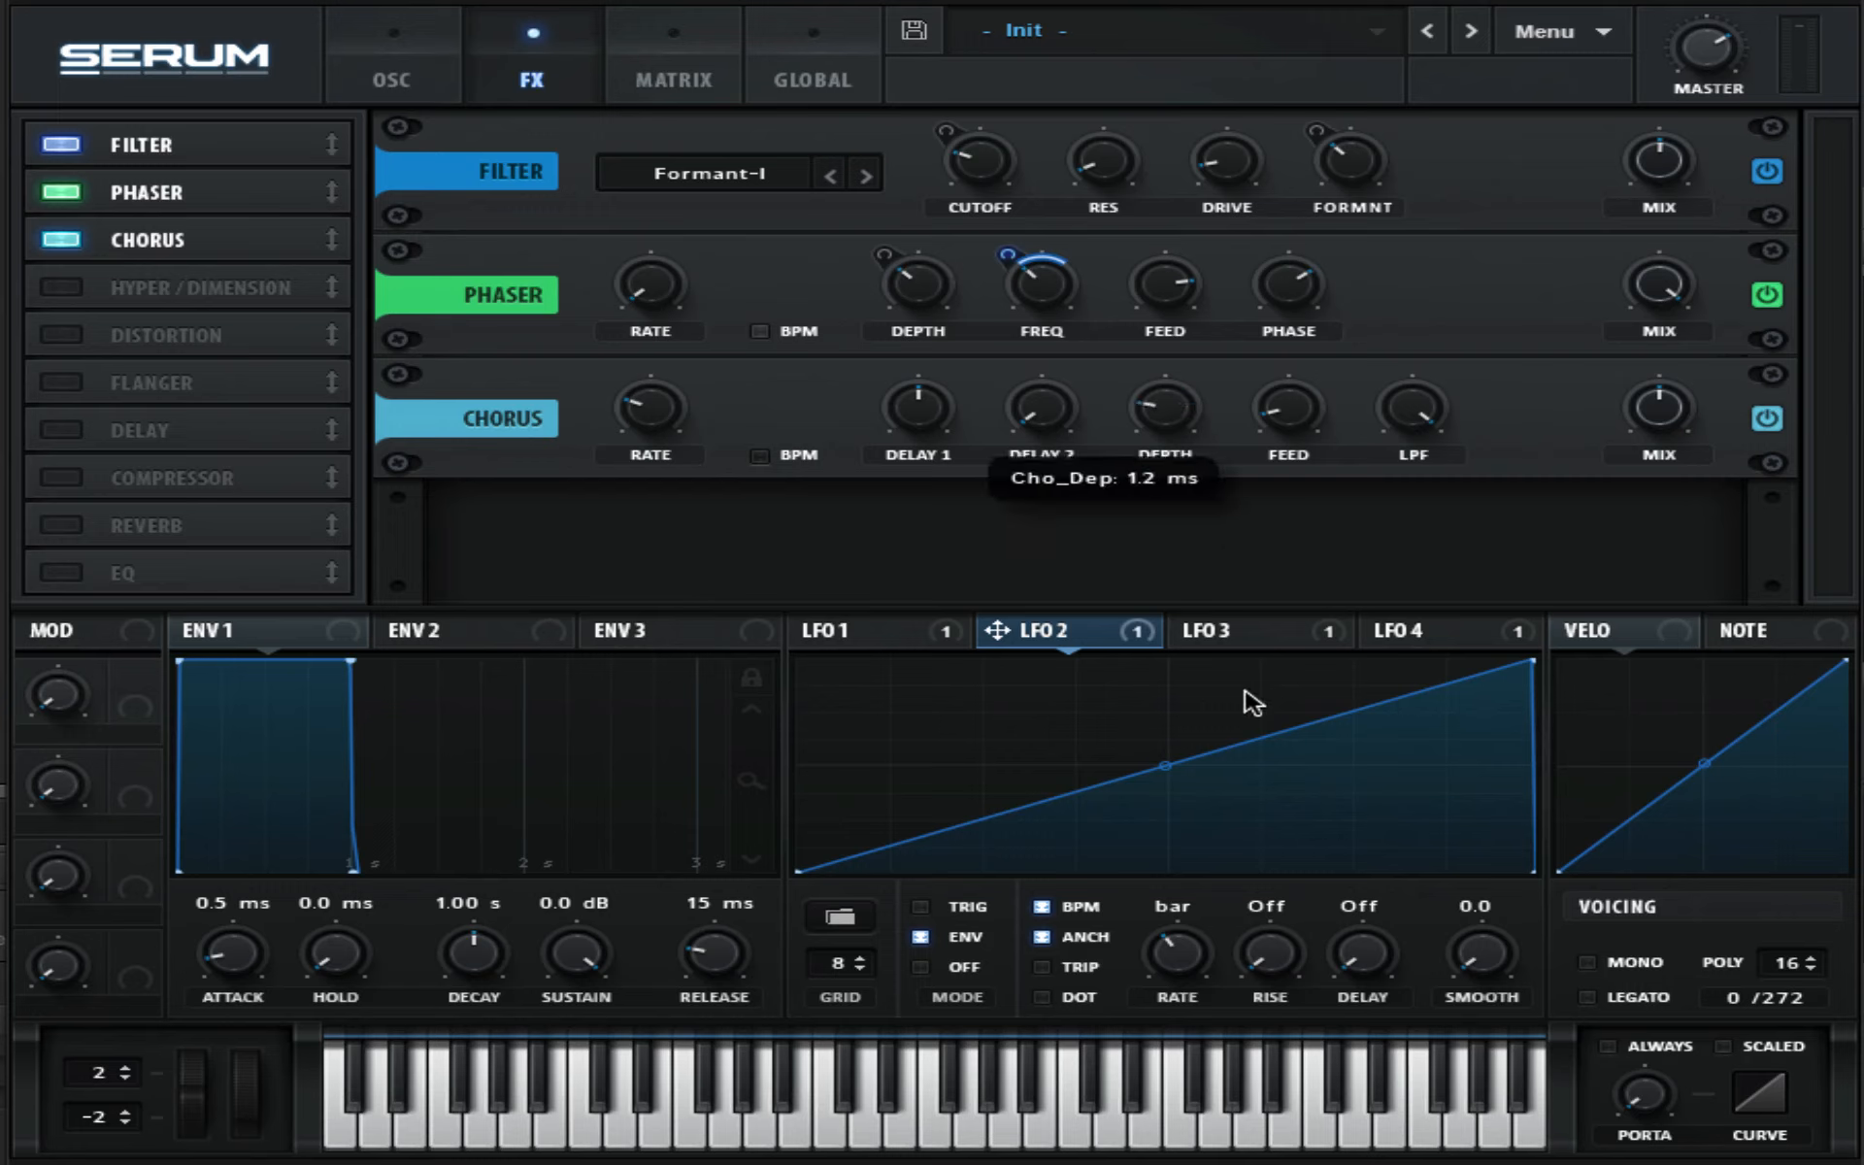
- Raise the chorus's second delay time and lower its first delay time, rate and mix
{"action": "left_click_drag", "start_coordinate": [1036, 423], "coordinate": [1031, 333]}
{"action": "left_click_drag", "start_coordinate": [907, 420], "coordinate": [966, 636]}
{"action": "left_click_drag", "start_coordinate": [650, 425], "coordinate": [708, 617]}
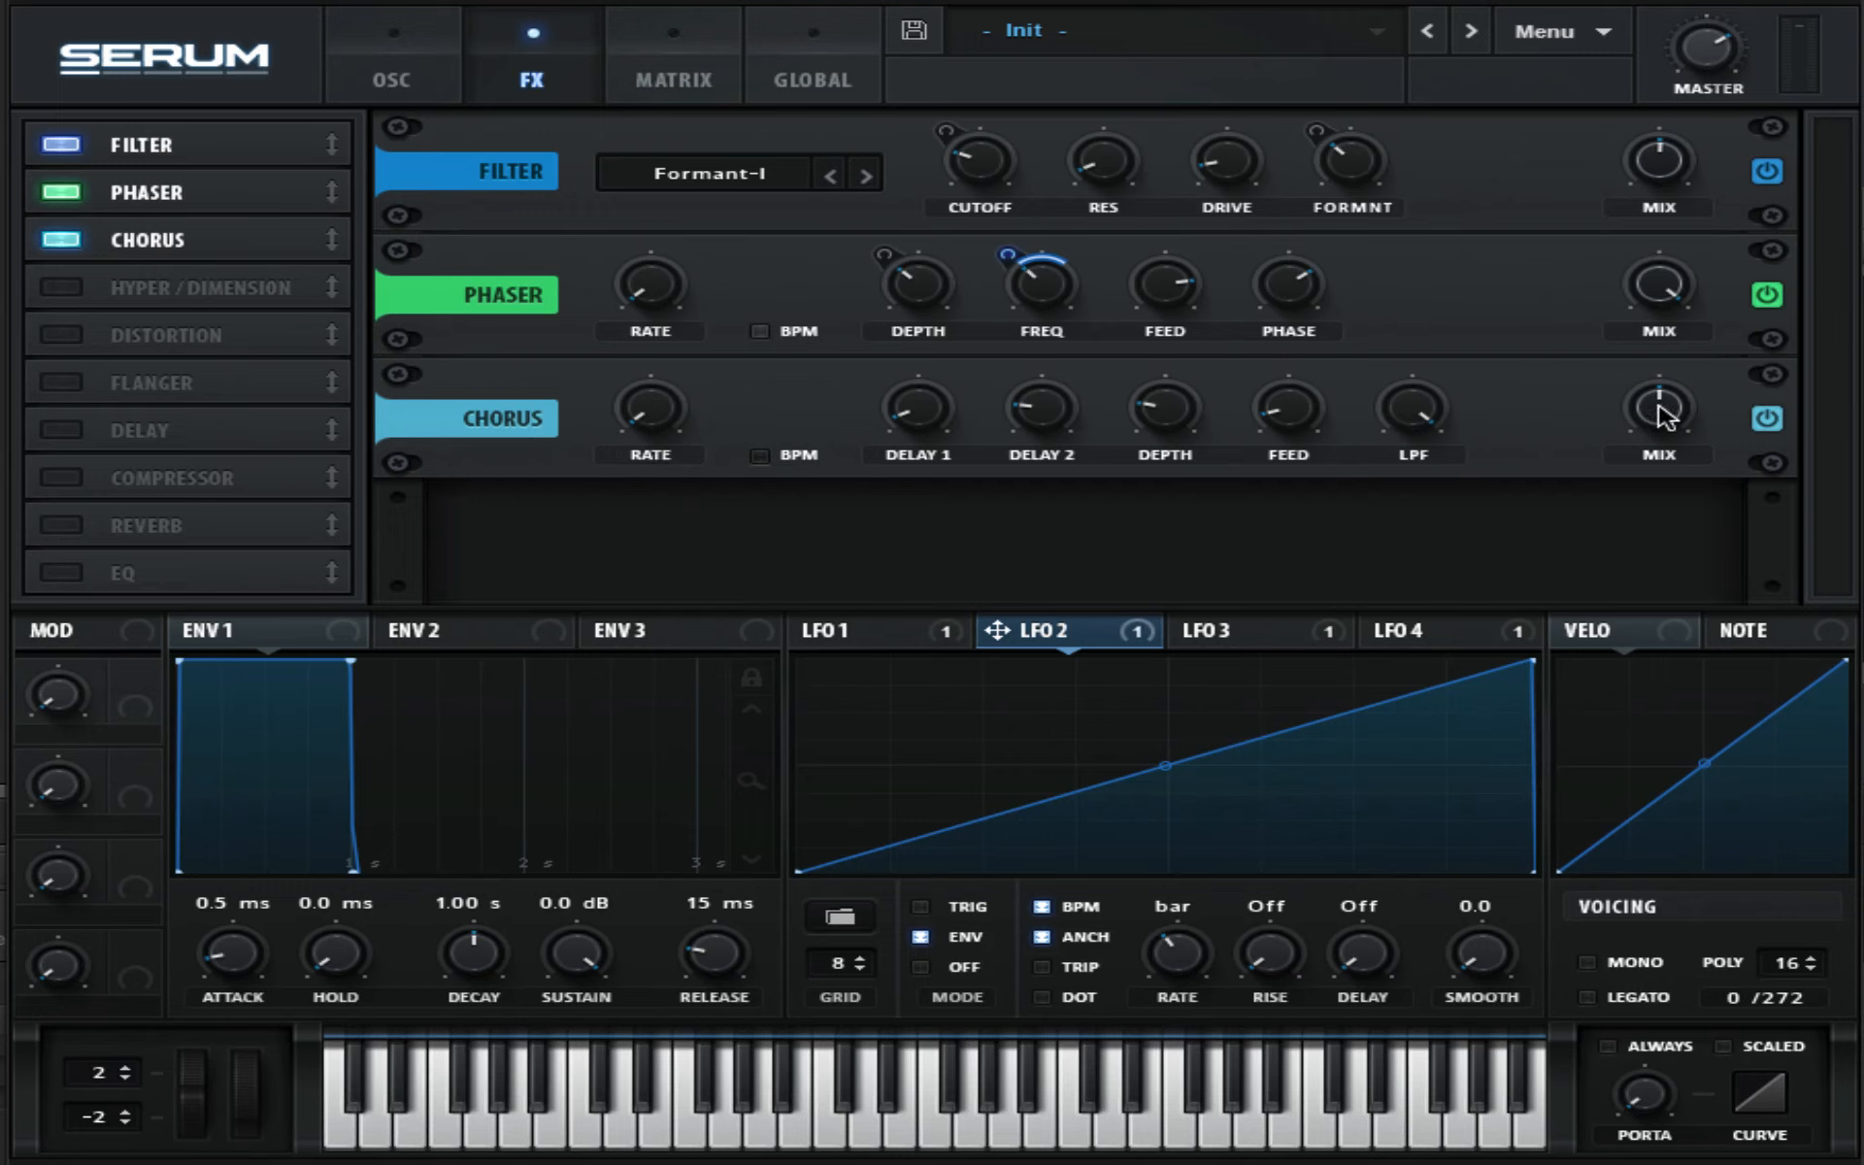
{"action": "left_click_drag", "start_coordinate": [1662, 416], "coordinate": [1677, 520]}
- Enable the Compressor in Multiband mode, raise its gain, and move it fourth in the effects chain
{"action": "left_click", "coordinate": [83, 482]}
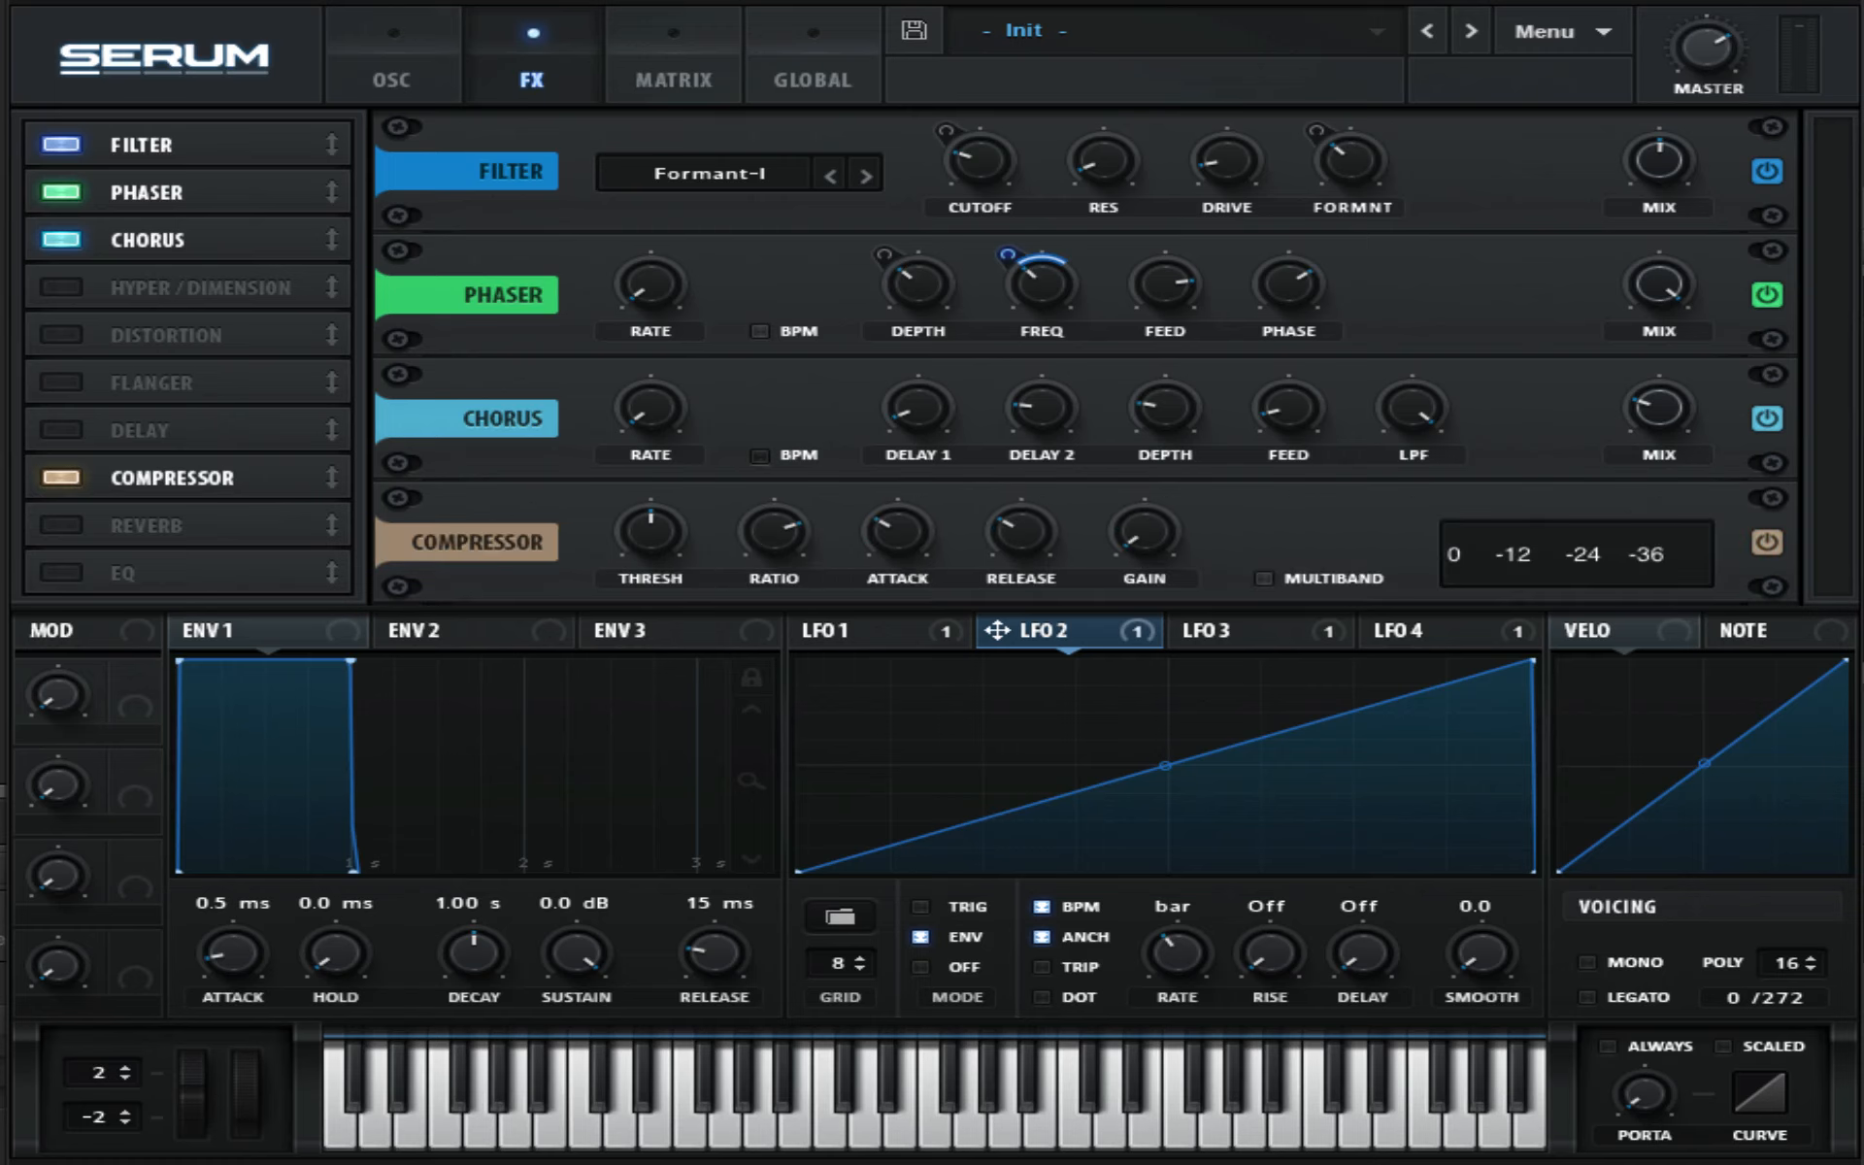
{"action": "left_click", "coordinate": [1262, 579]}
{"action": "left_click_drag", "start_coordinate": [1145, 532], "coordinate": [1157, 434]}
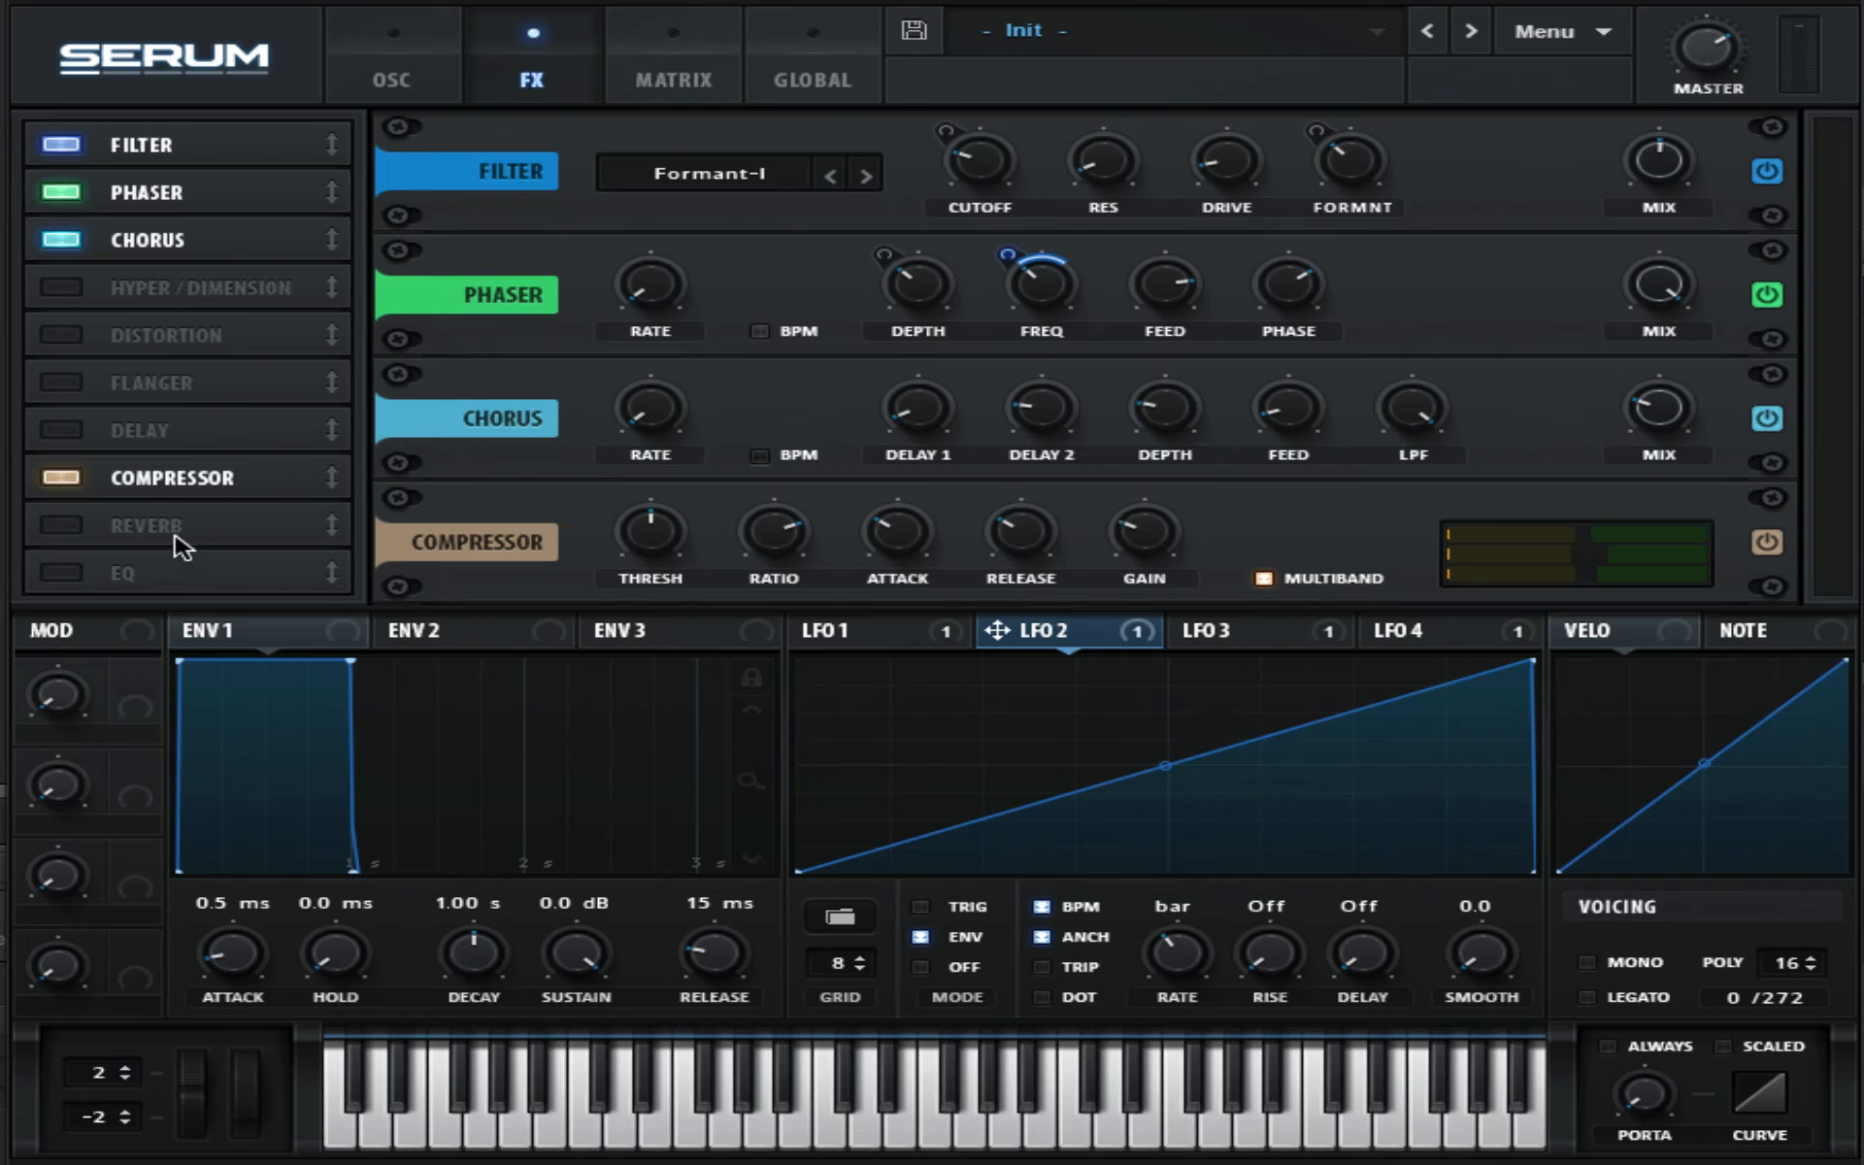
{"action": "left_click_drag", "start_coordinate": [146, 478], "coordinate": [173, 314]}
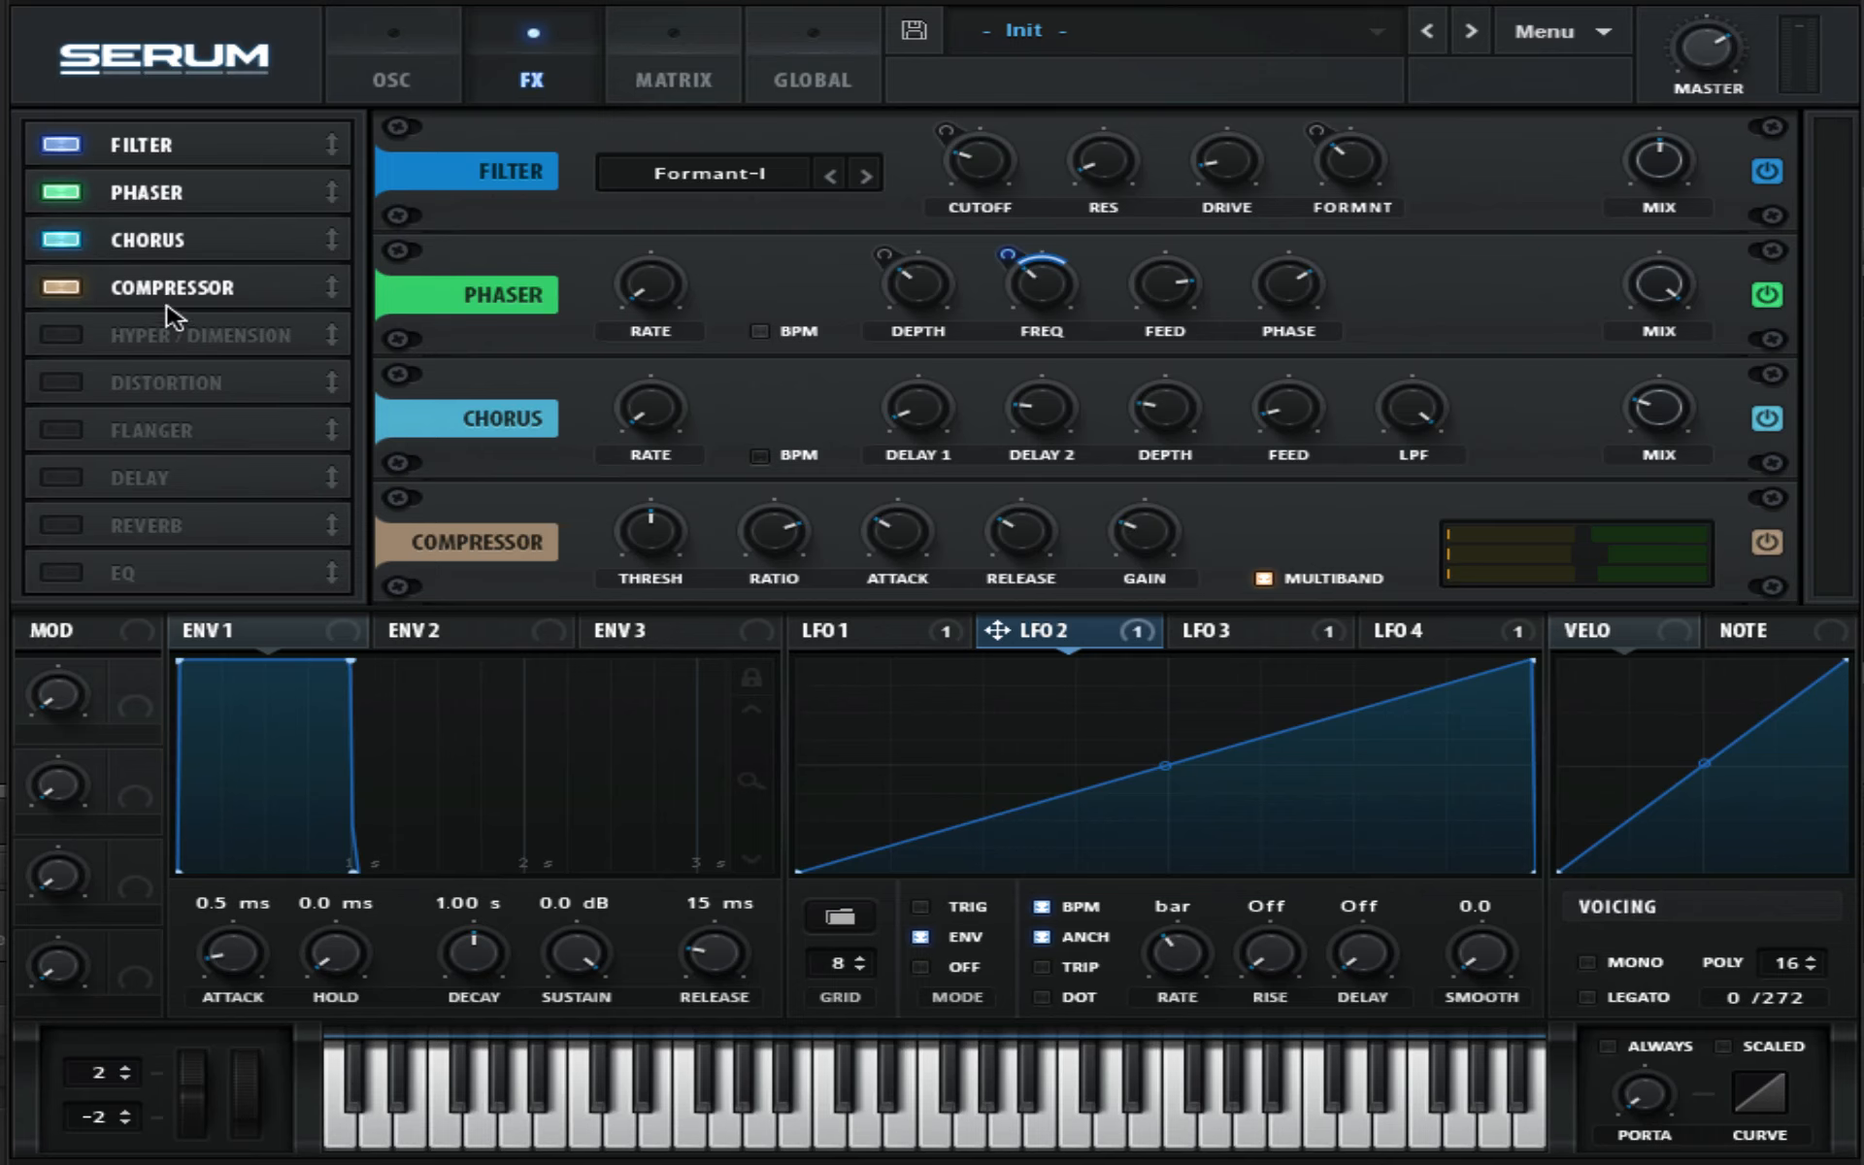
- Enable Delay and Reverb, placing Reverb fifth in the chain ahead of Delay
{"action": "left_click", "coordinate": [64, 477]}
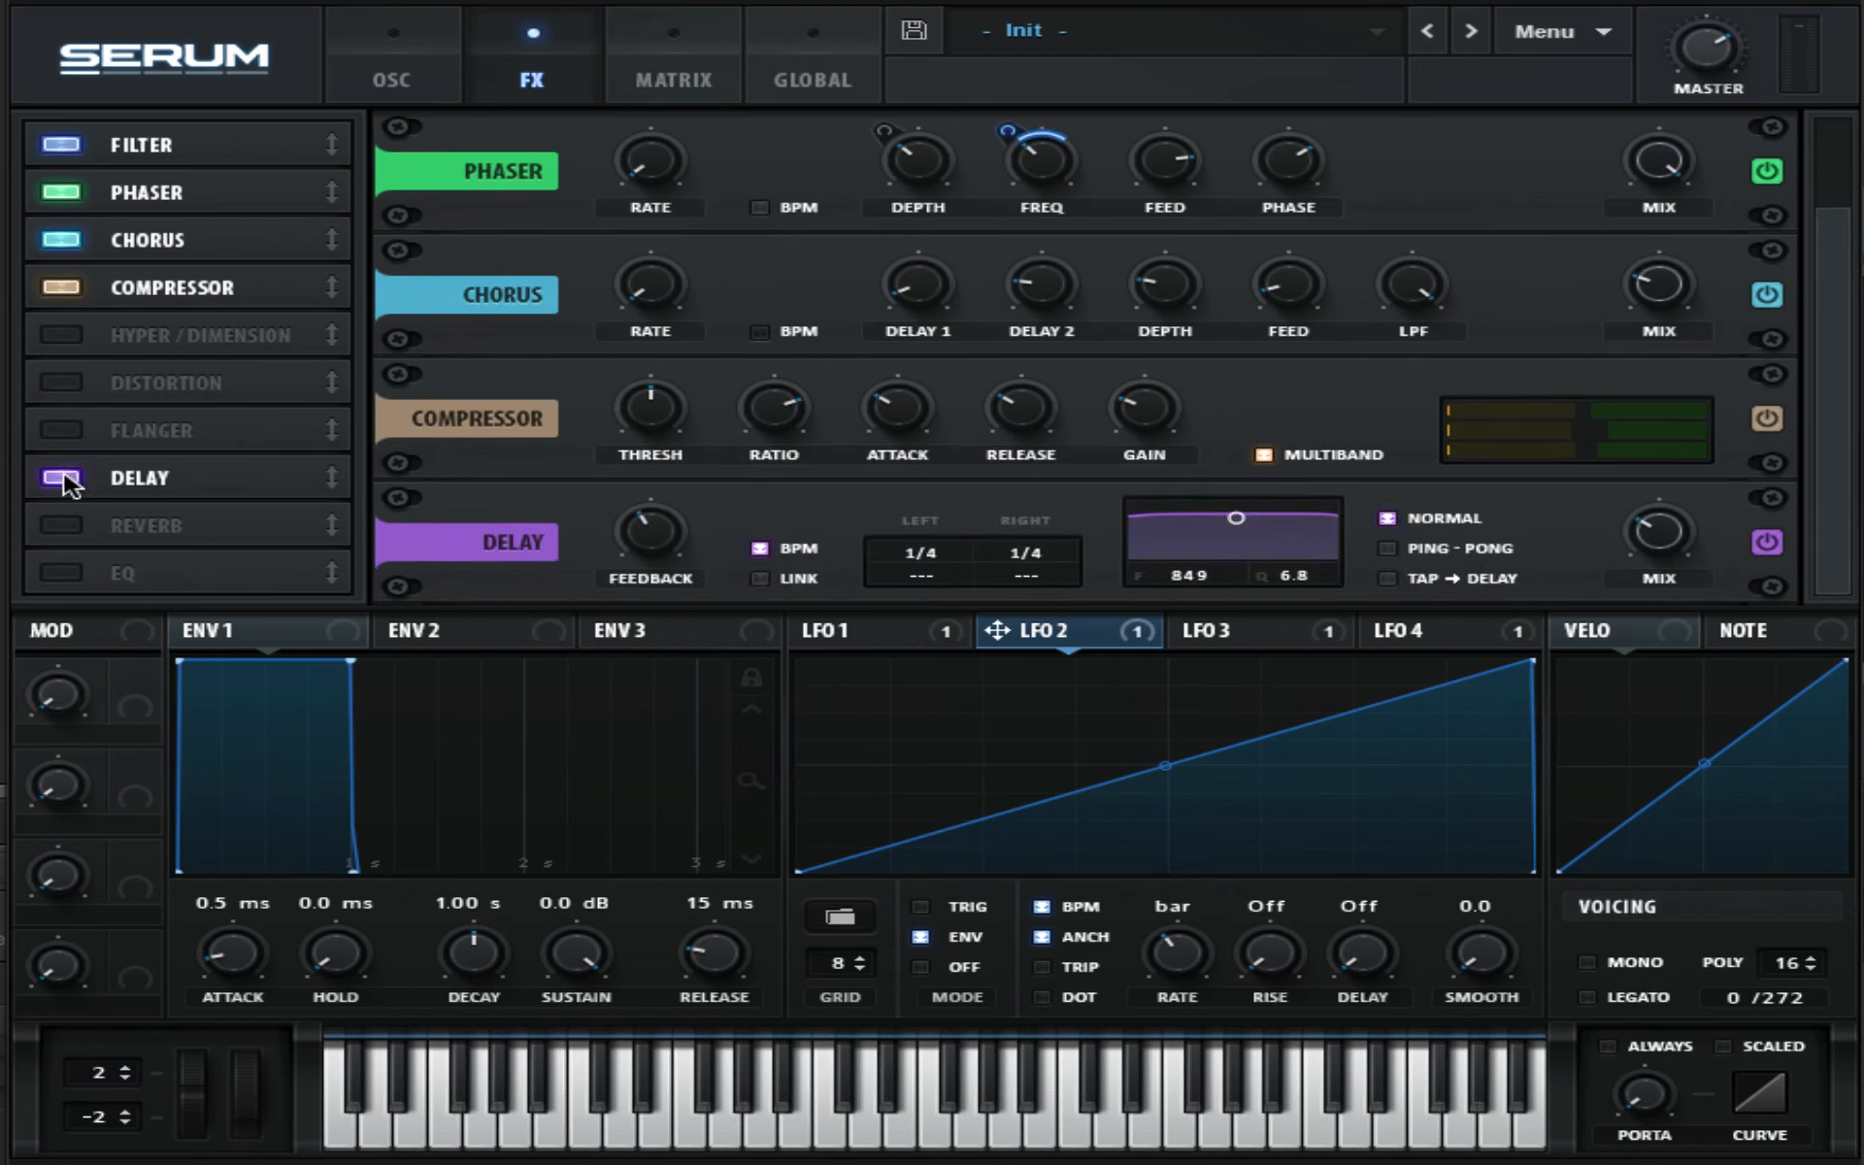
{"action": "left_click", "coordinate": [63, 525]}
{"action": "left_click_drag", "start_coordinate": [107, 525], "coordinate": [287, 337]}
- Raise the reverb's size, low cut, damping and high cut, and lower its pre-delay, width and mix
{"action": "left_click_drag", "start_coordinate": [652, 418], "coordinate": [656, 357]}
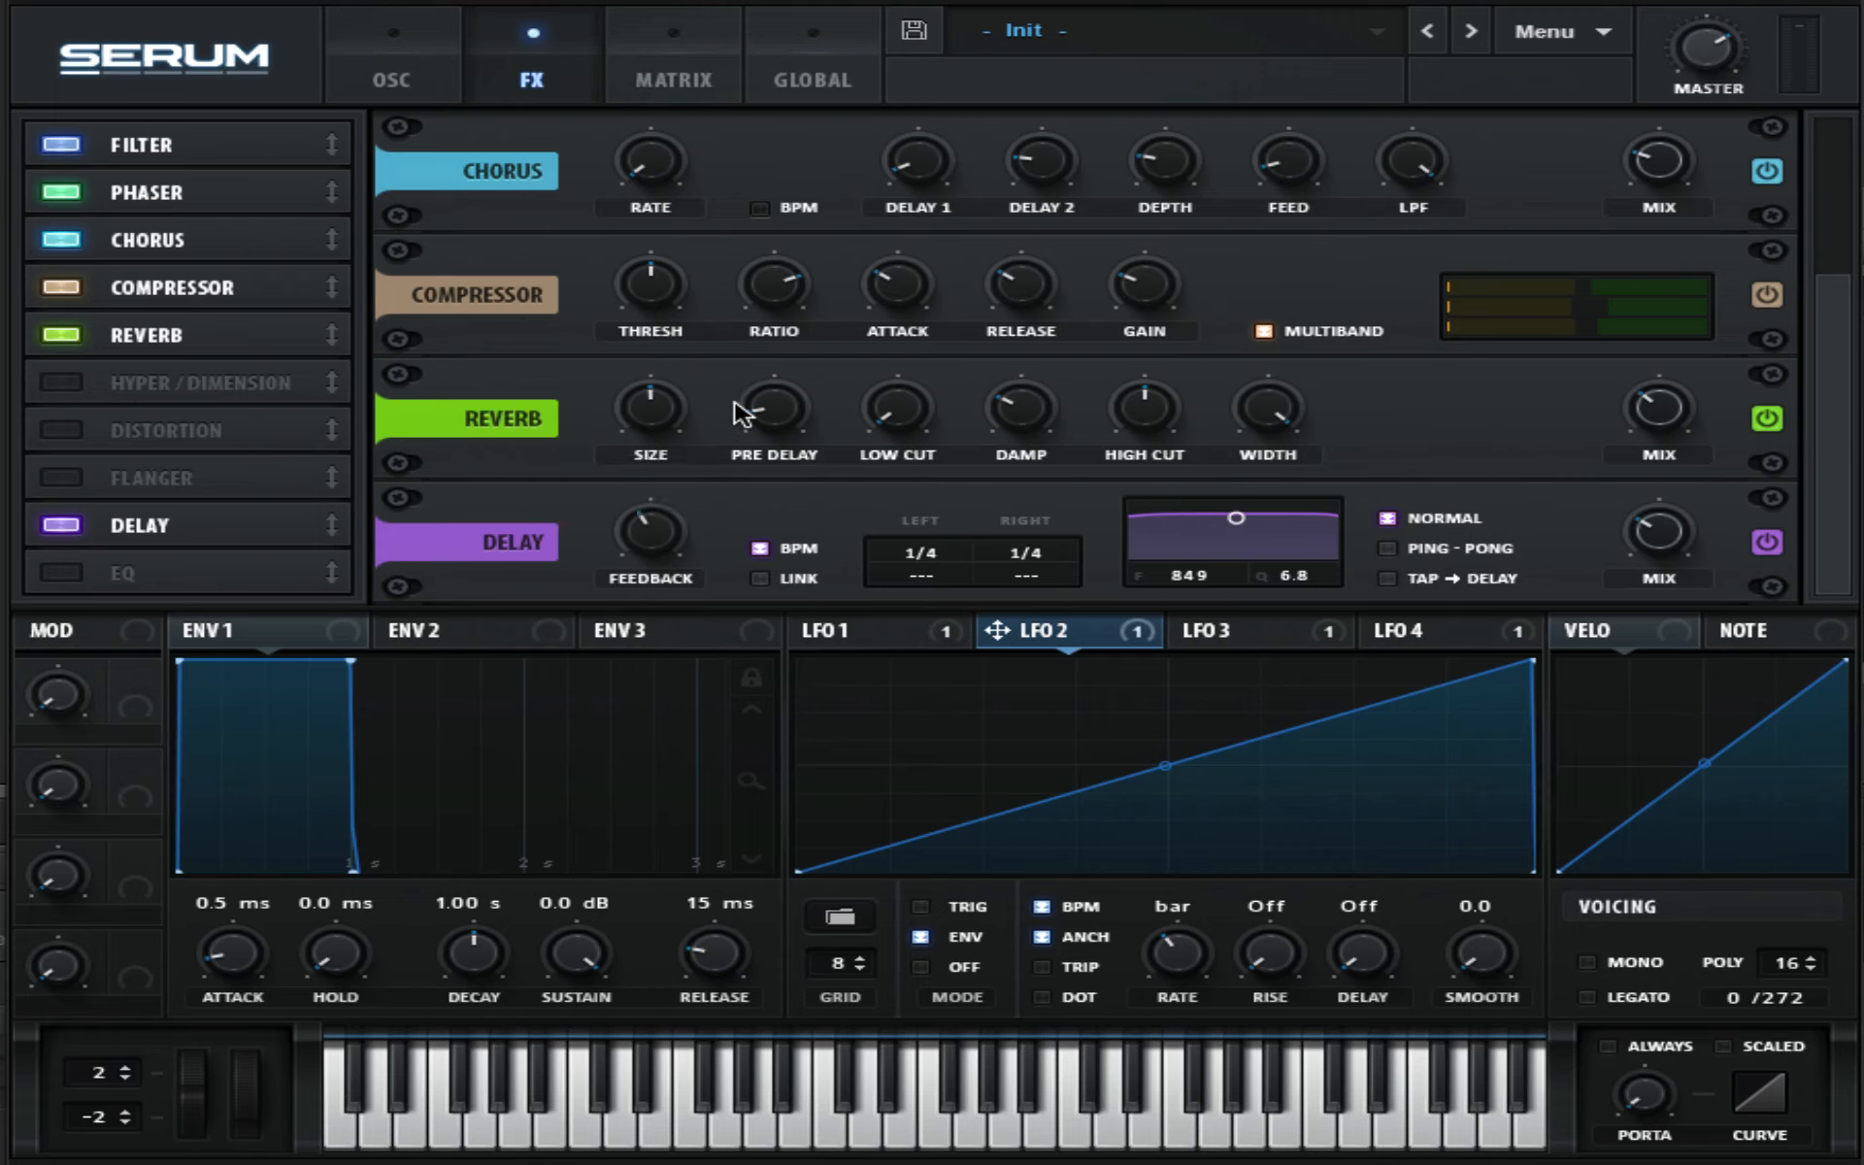
{"action": "left_click_drag", "start_coordinate": [786, 415], "coordinate": [788, 433]}
{"action": "left_click_drag", "start_coordinate": [913, 419], "coordinate": [816, 236]}
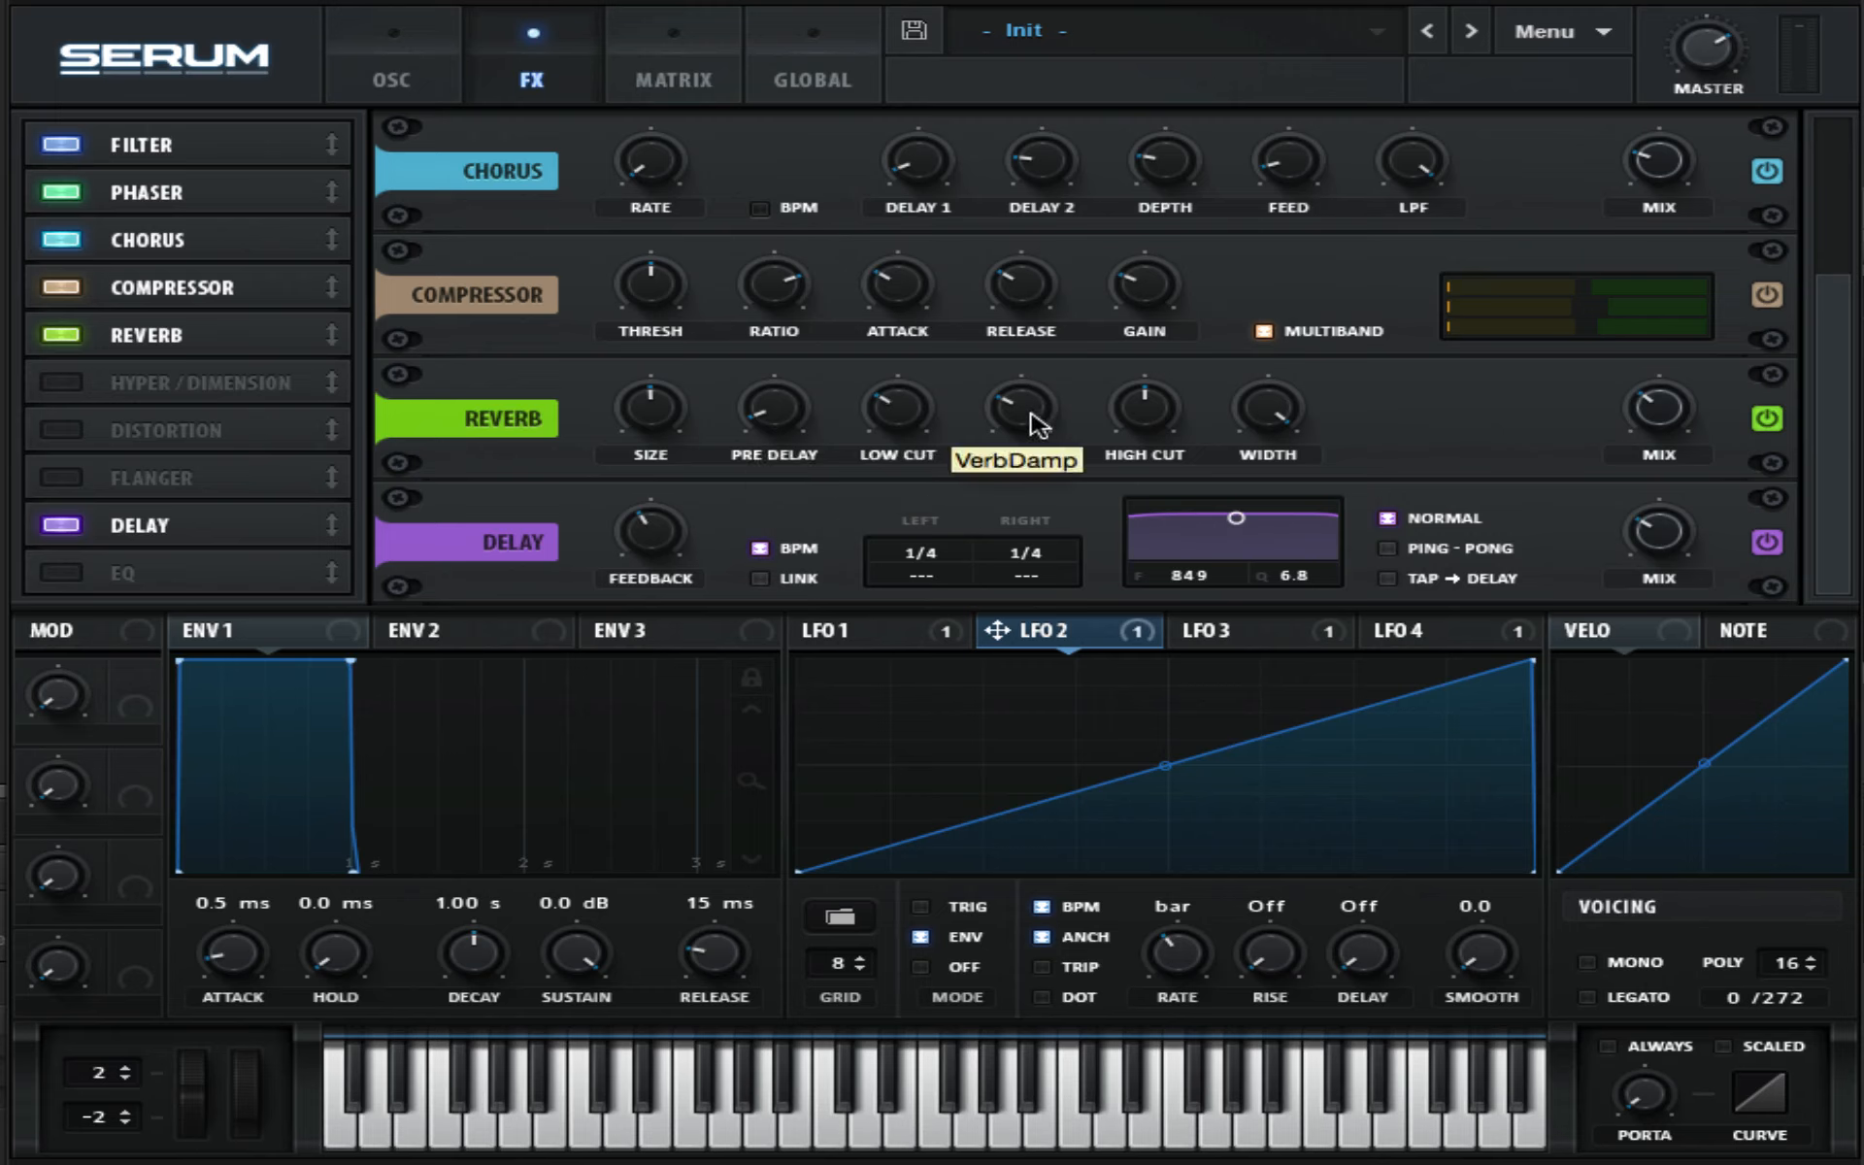
{"action": "left_click_drag", "start_coordinate": [1036, 424], "coordinate": [1031, 377]}
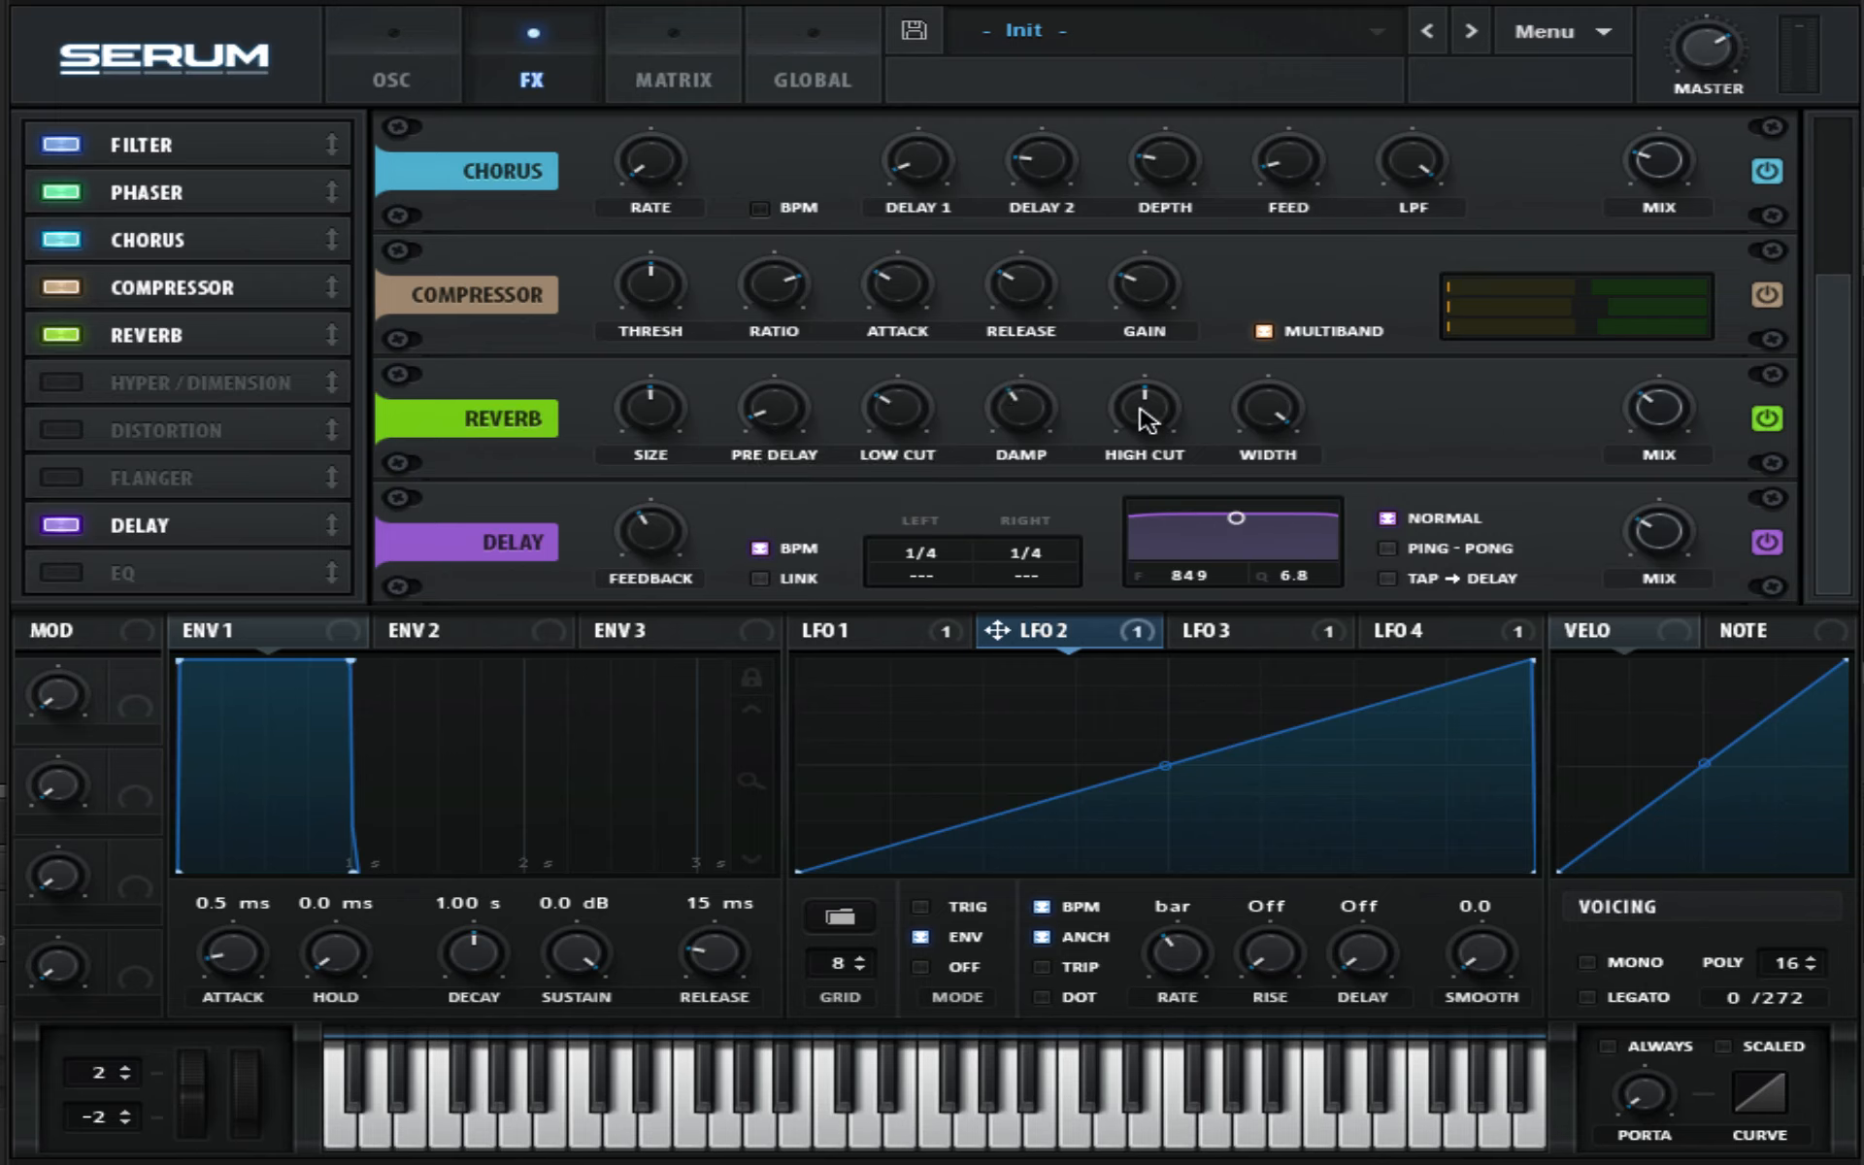
{"action": "left_click_drag", "start_coordinate": [1146, 420], "coordinate": [1110, 312]}
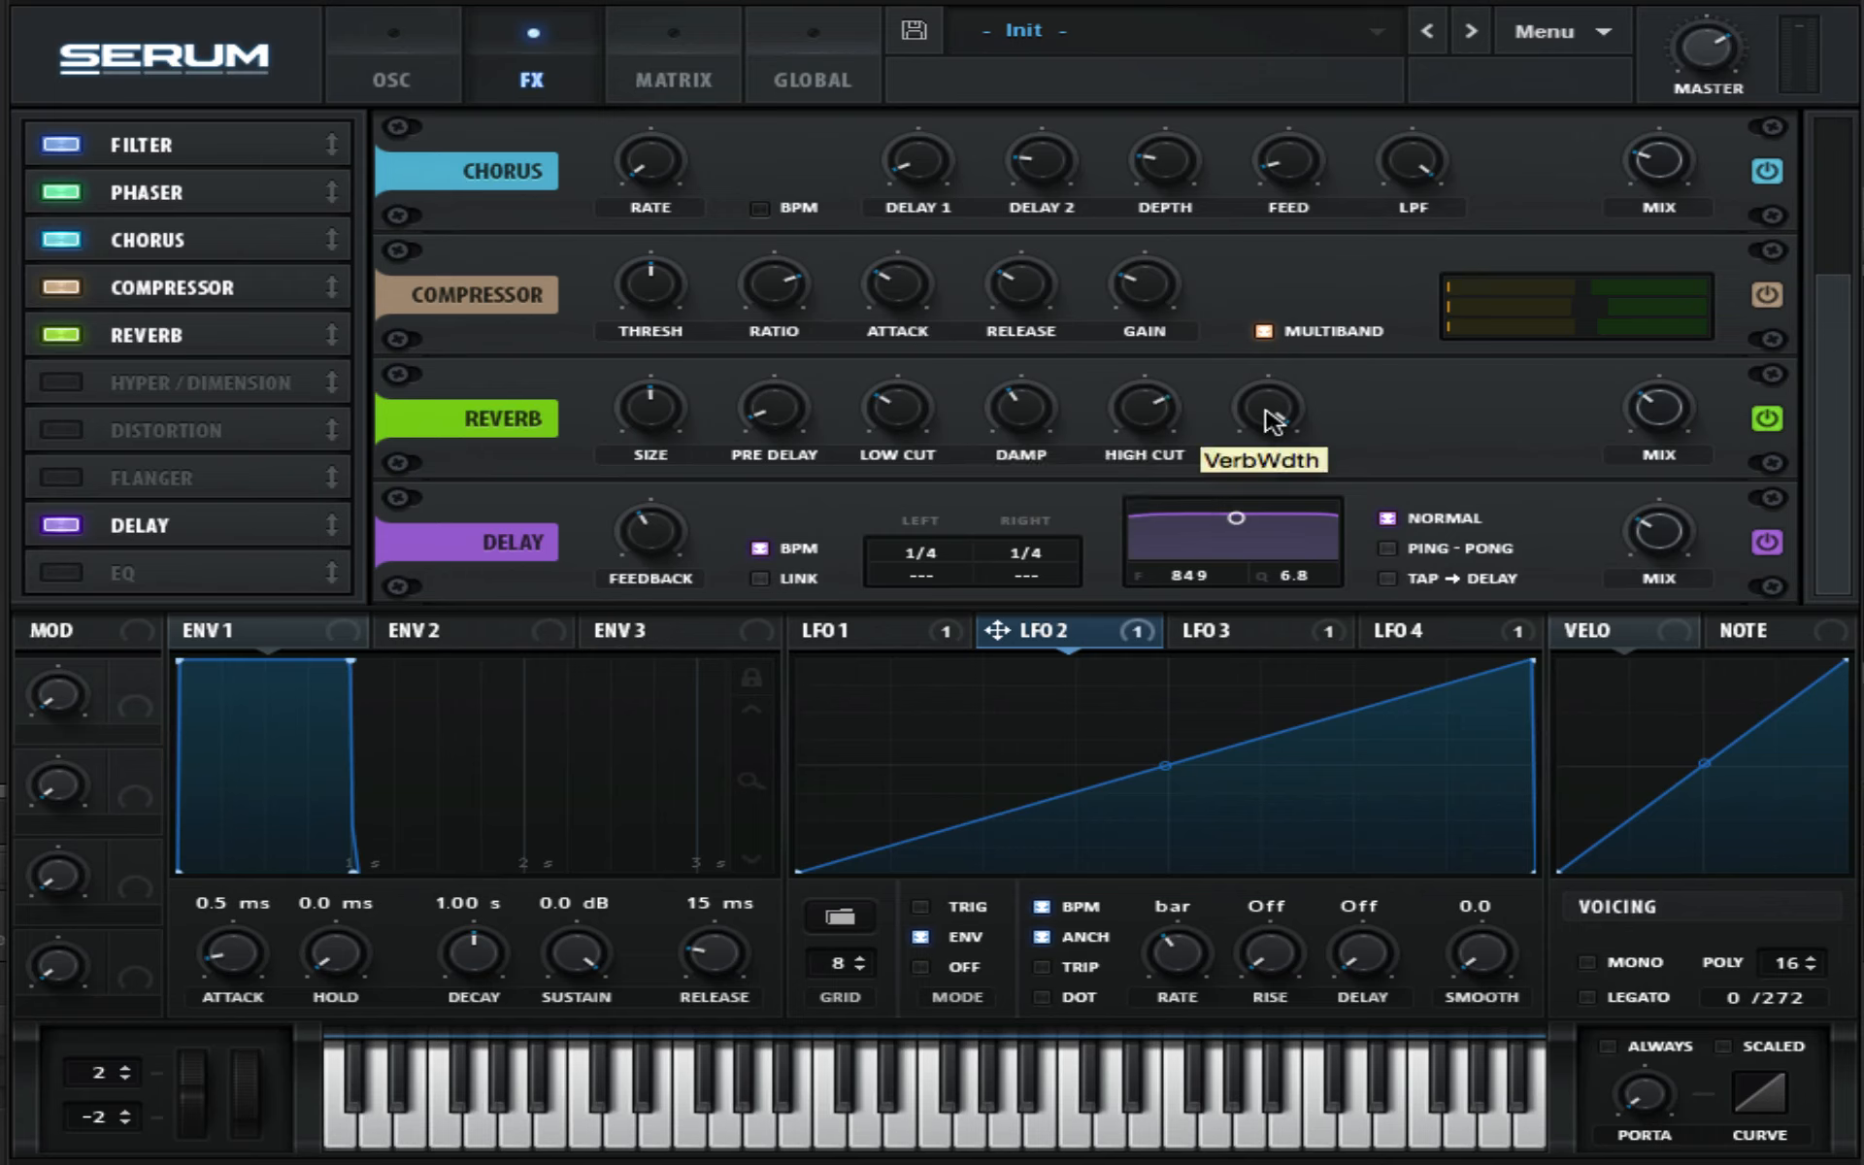
{"action": "left_click_drag", "start_coordinate": [1283, 413], "coordinate": [1380, 648]}
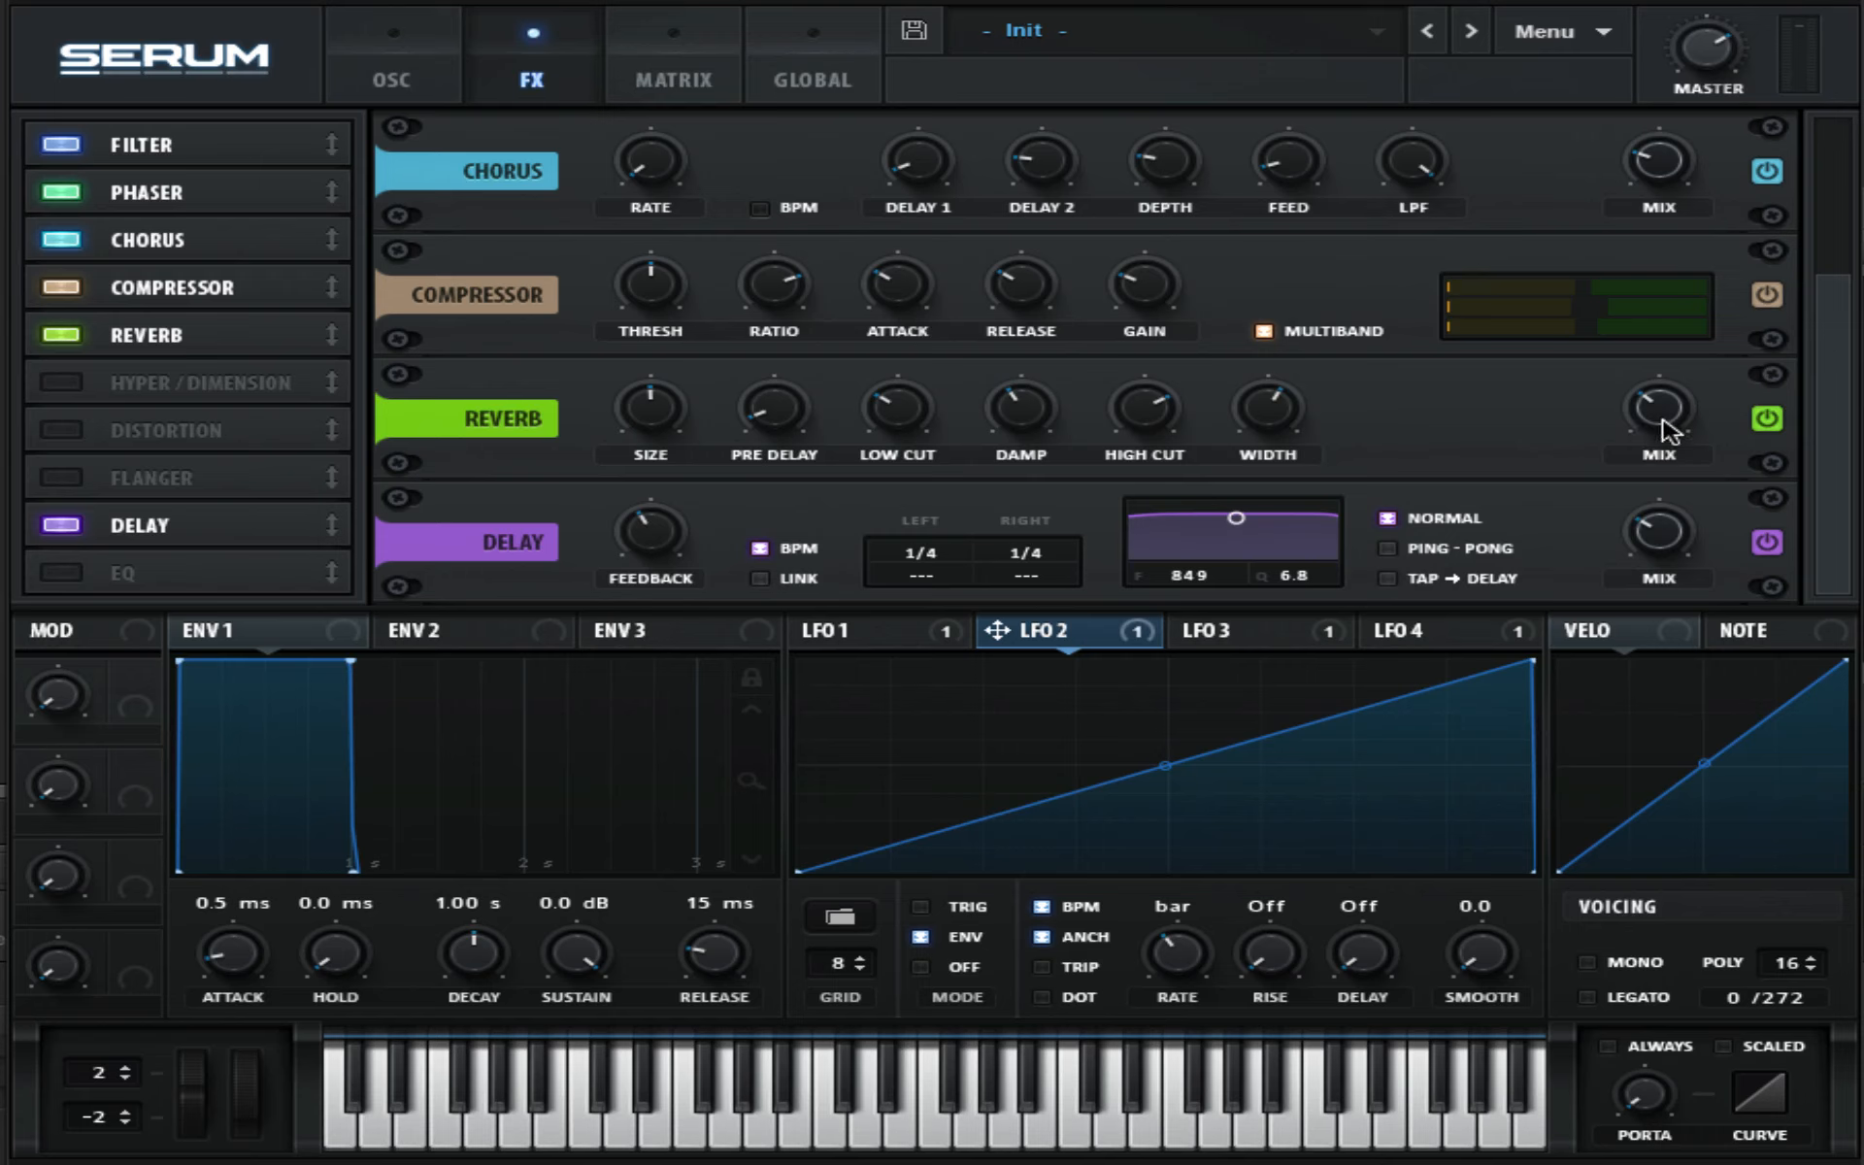
{"action": "left_click_drag", "start_coordinate": [1660, 429], "coordinate": [1689, 529]}
- Set the delay's left time to 1/8 and move its filter to 5216 Hz with Q 0.8
{"action": "left_click_drag", "start_coordinate": [927, 556], "coordinate": [863, 525]}
{"action": "left_click_drag", "start_coordinate": [1244, 521], "coordinate": [1304, 568]}
- Switch the delay to Ping-Pong mode and lower its mix
{"action": "left_click", "coordinate": [1388, 548]}
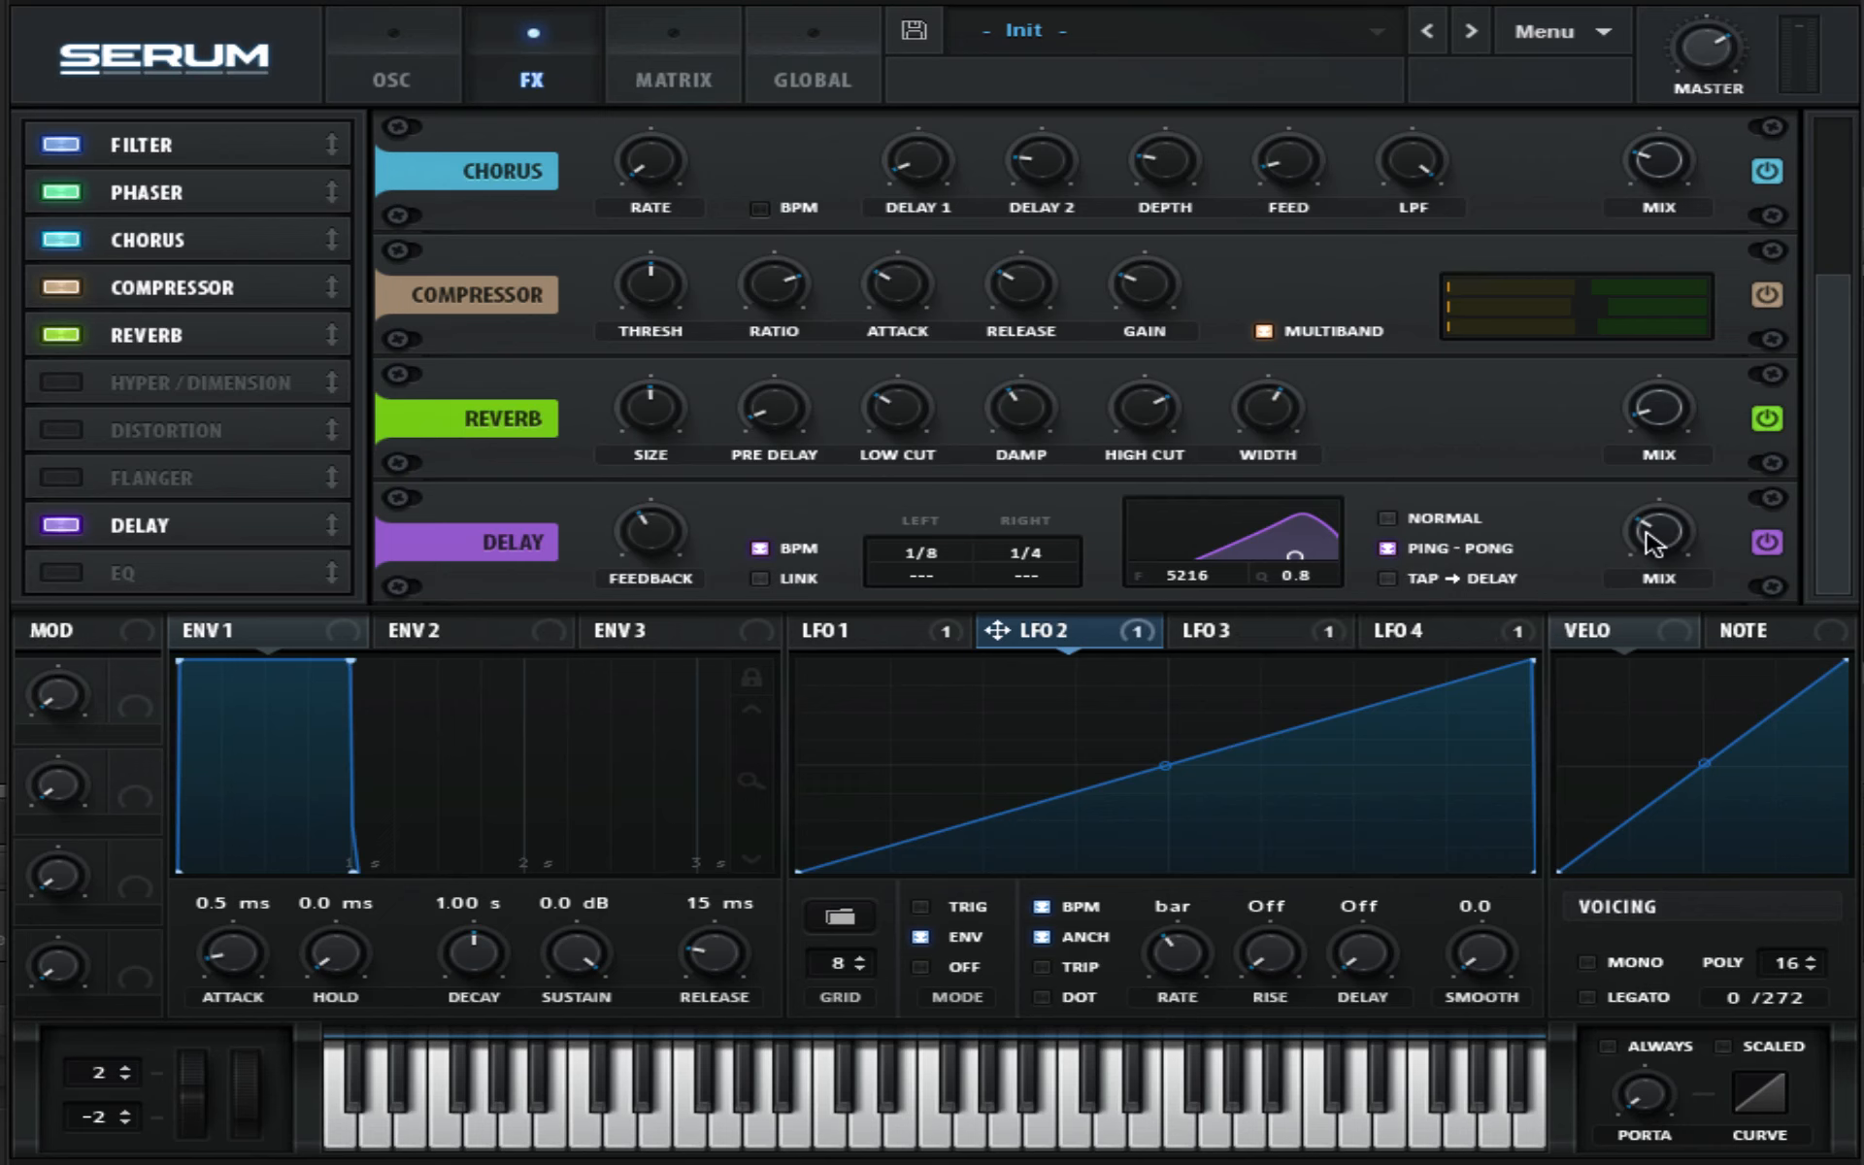
{"action": "left_click_drag", "start_coordinate": [1657, 542], "coordinate": [1694, 655]}
- Return to the oscillator page and lower the master volume
{"action": "left_click", "coordinate": [392, 76]}
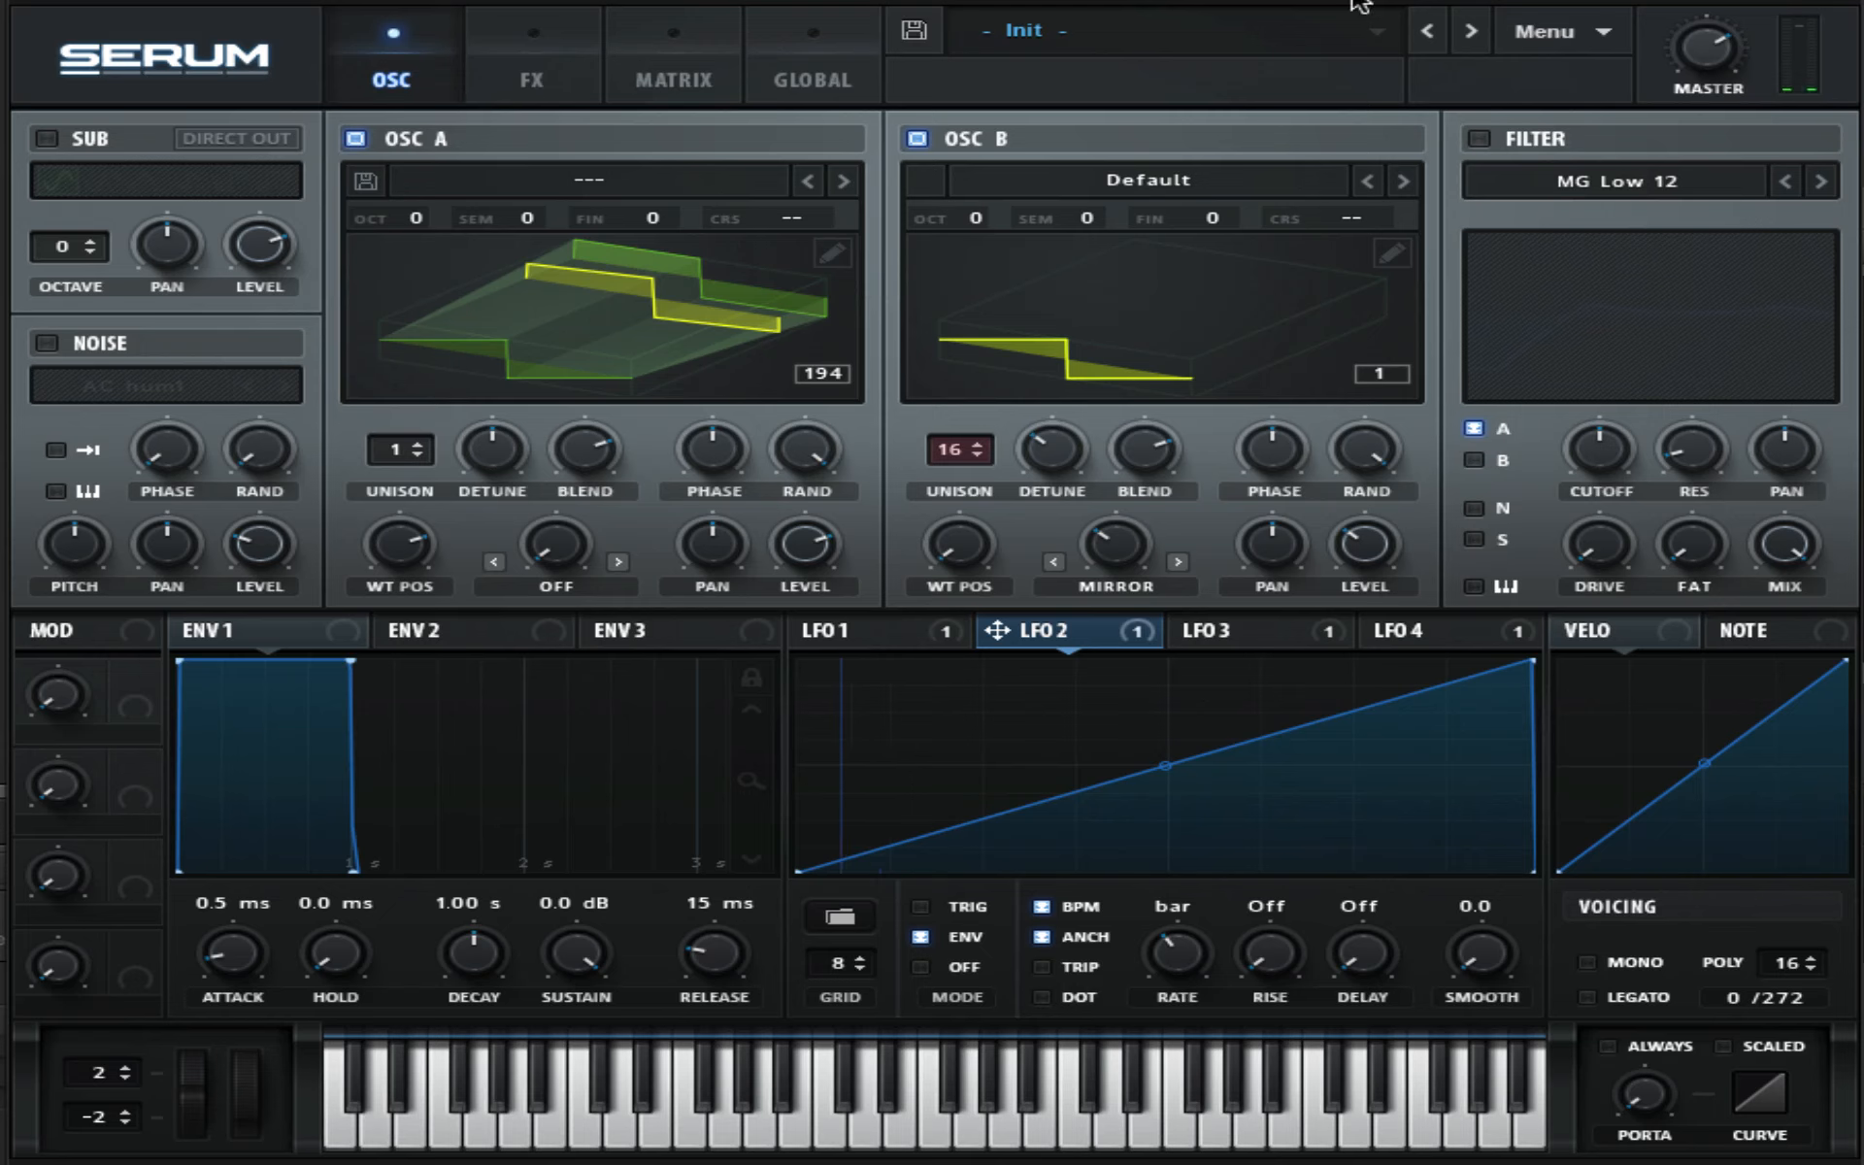
{"action": "left_click_drag", "start_coordinate": [1705, 53], "coordinate": [1716, 97]}
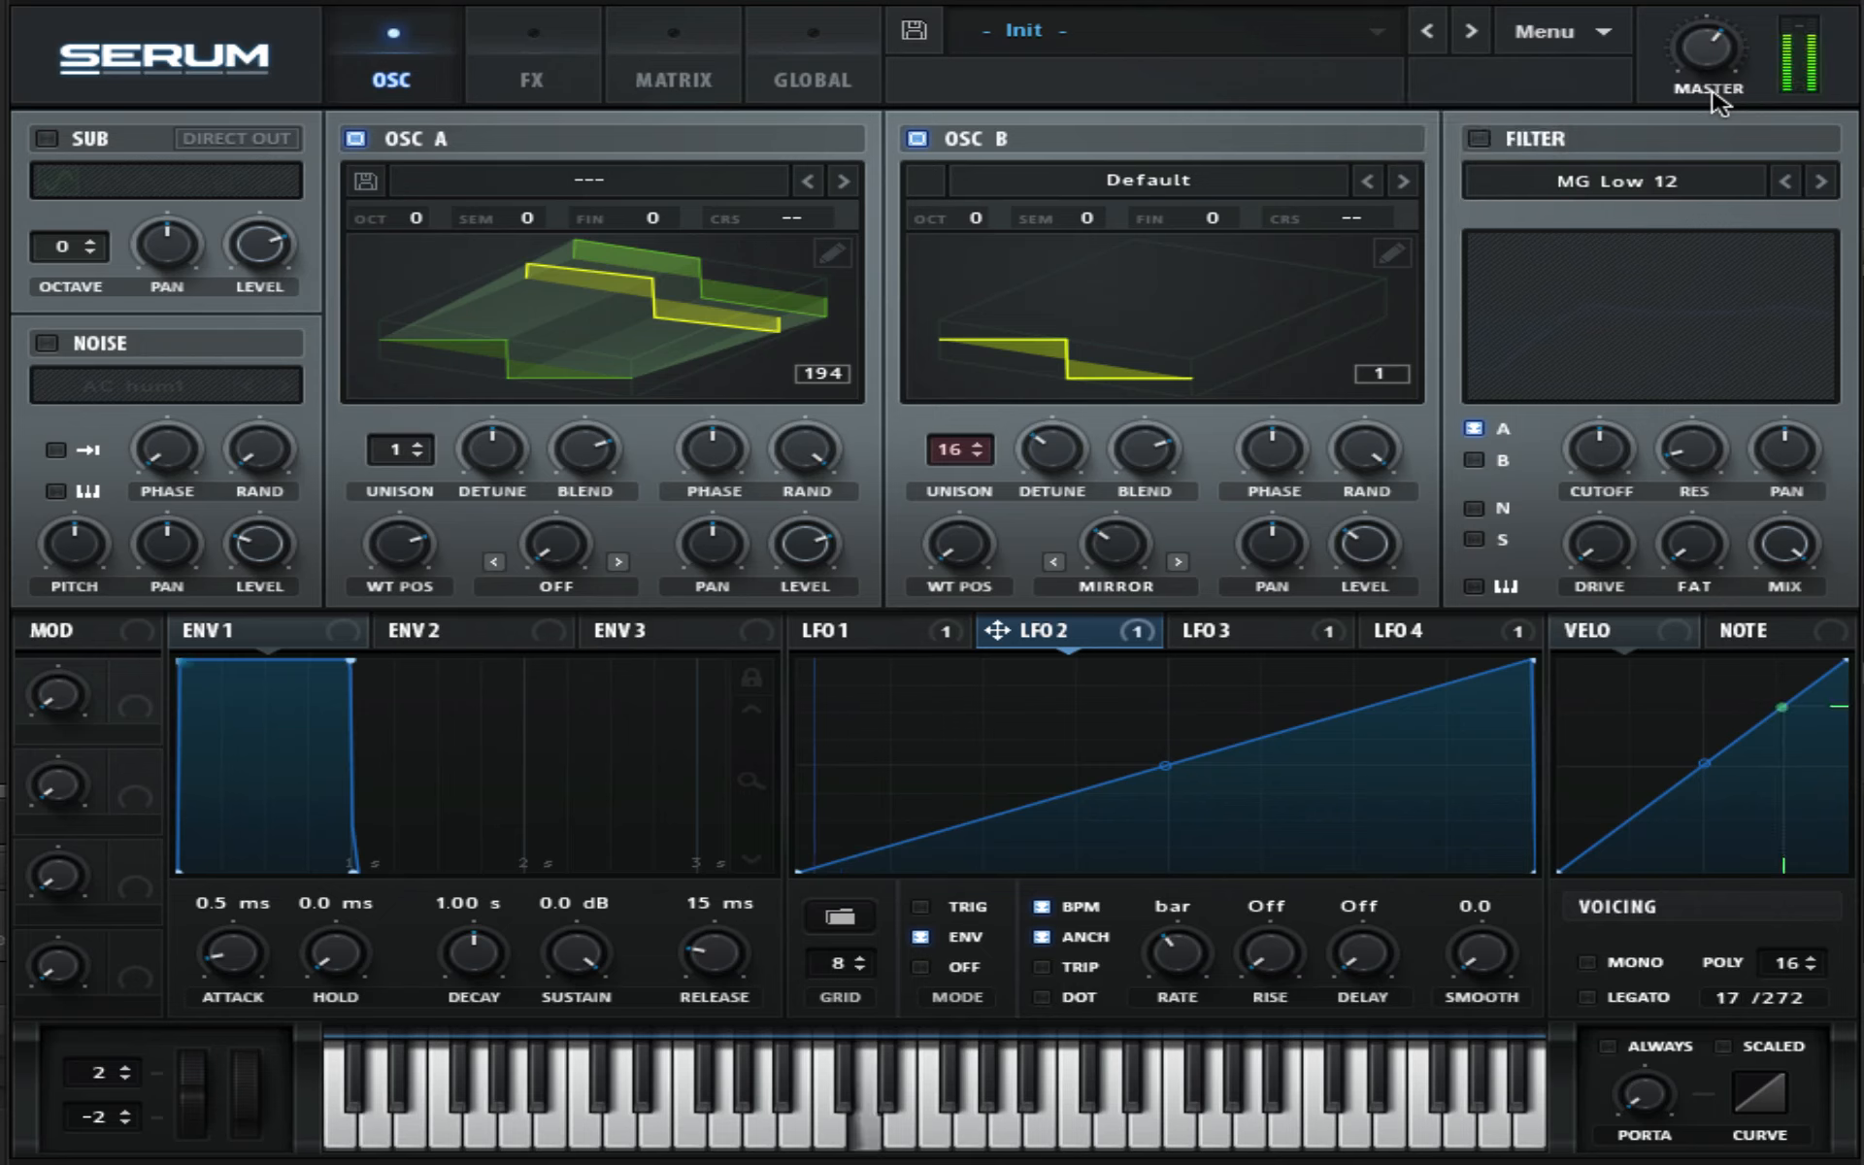
- Enable Mono voicing and raise the portamento time slightly
{"action": "left_click", "coordinate": [1590, 962]}
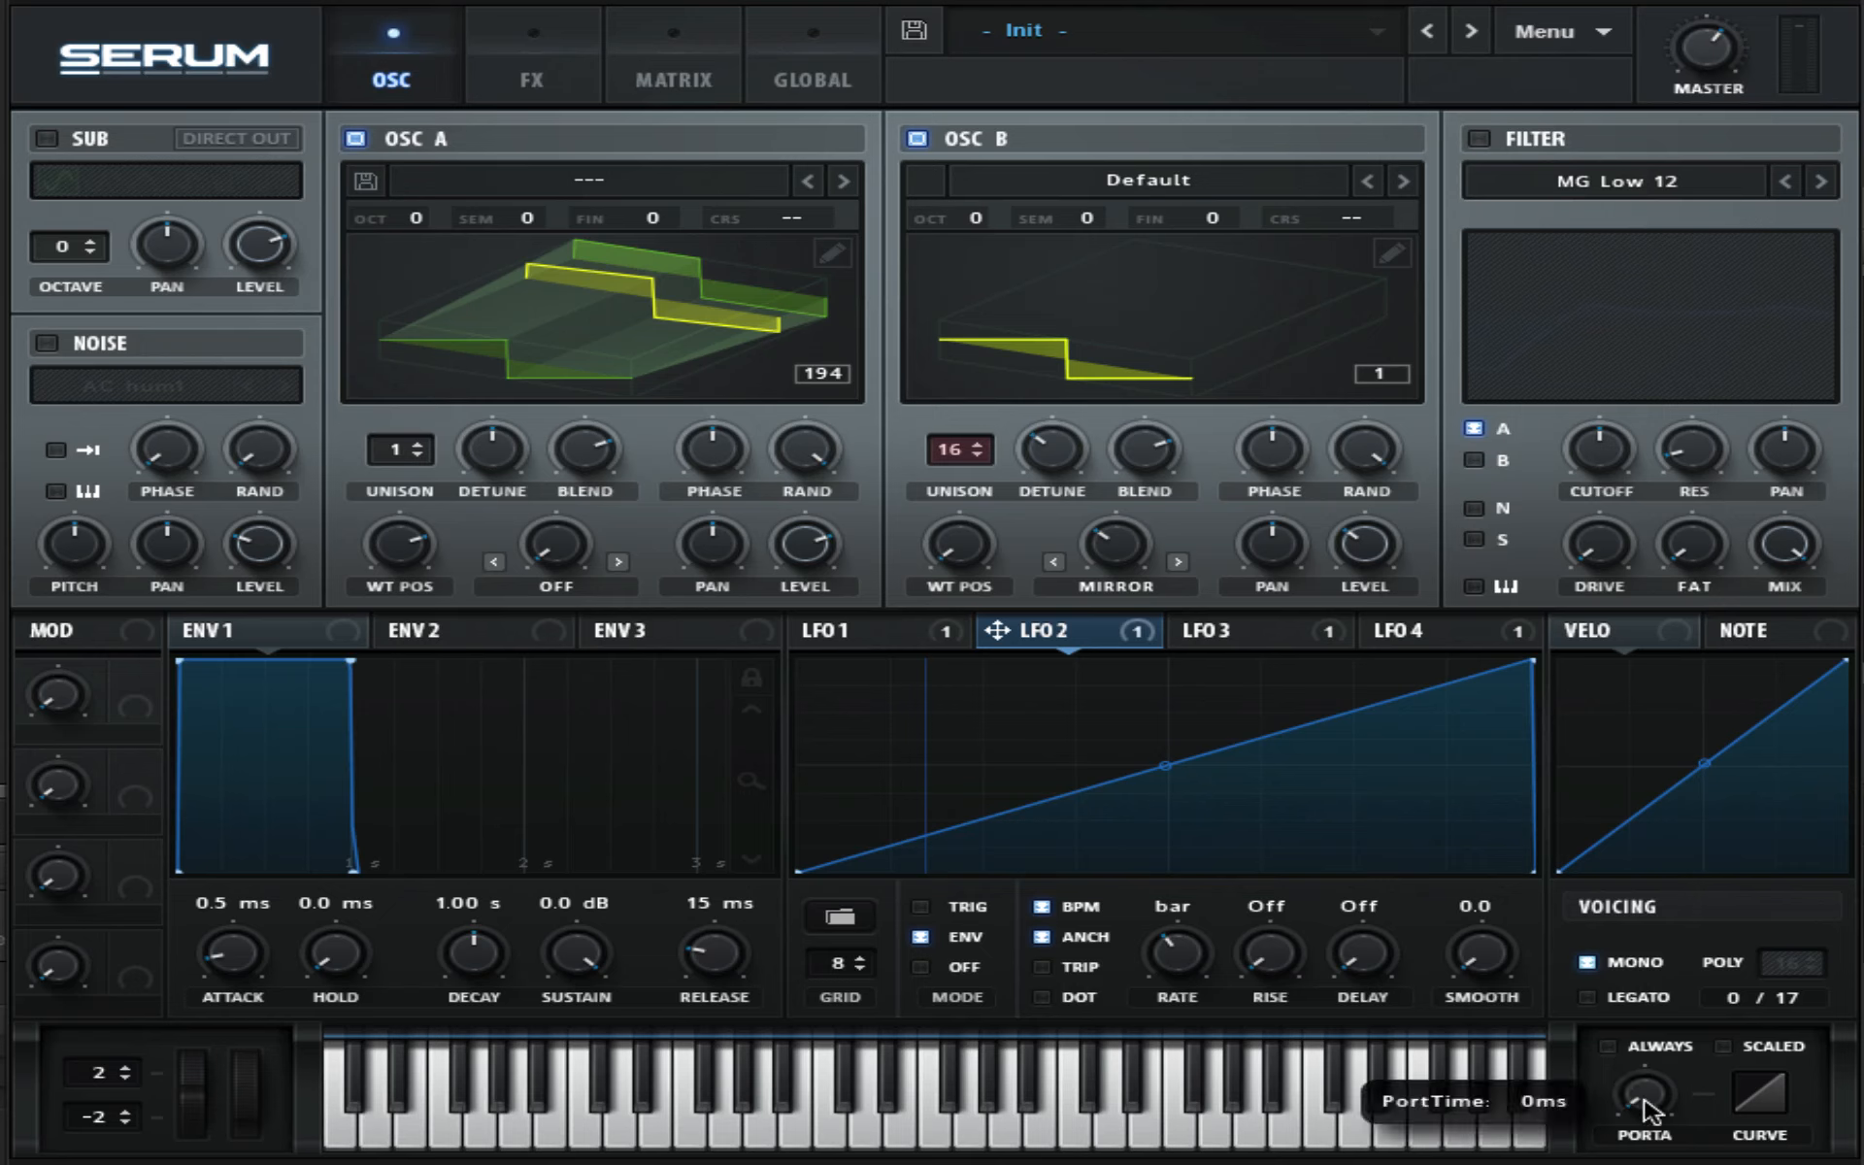
{"action": "mouse_move", "coordinate": [1634, 1035]}
{"action": "left_mouse_down"}
{"action": "mouse_move", "coordinate": [1638, 992]}
{"action": "mouse_move", "coordinate": [1628, 1007]}
{"action": "left_mouse_up"}
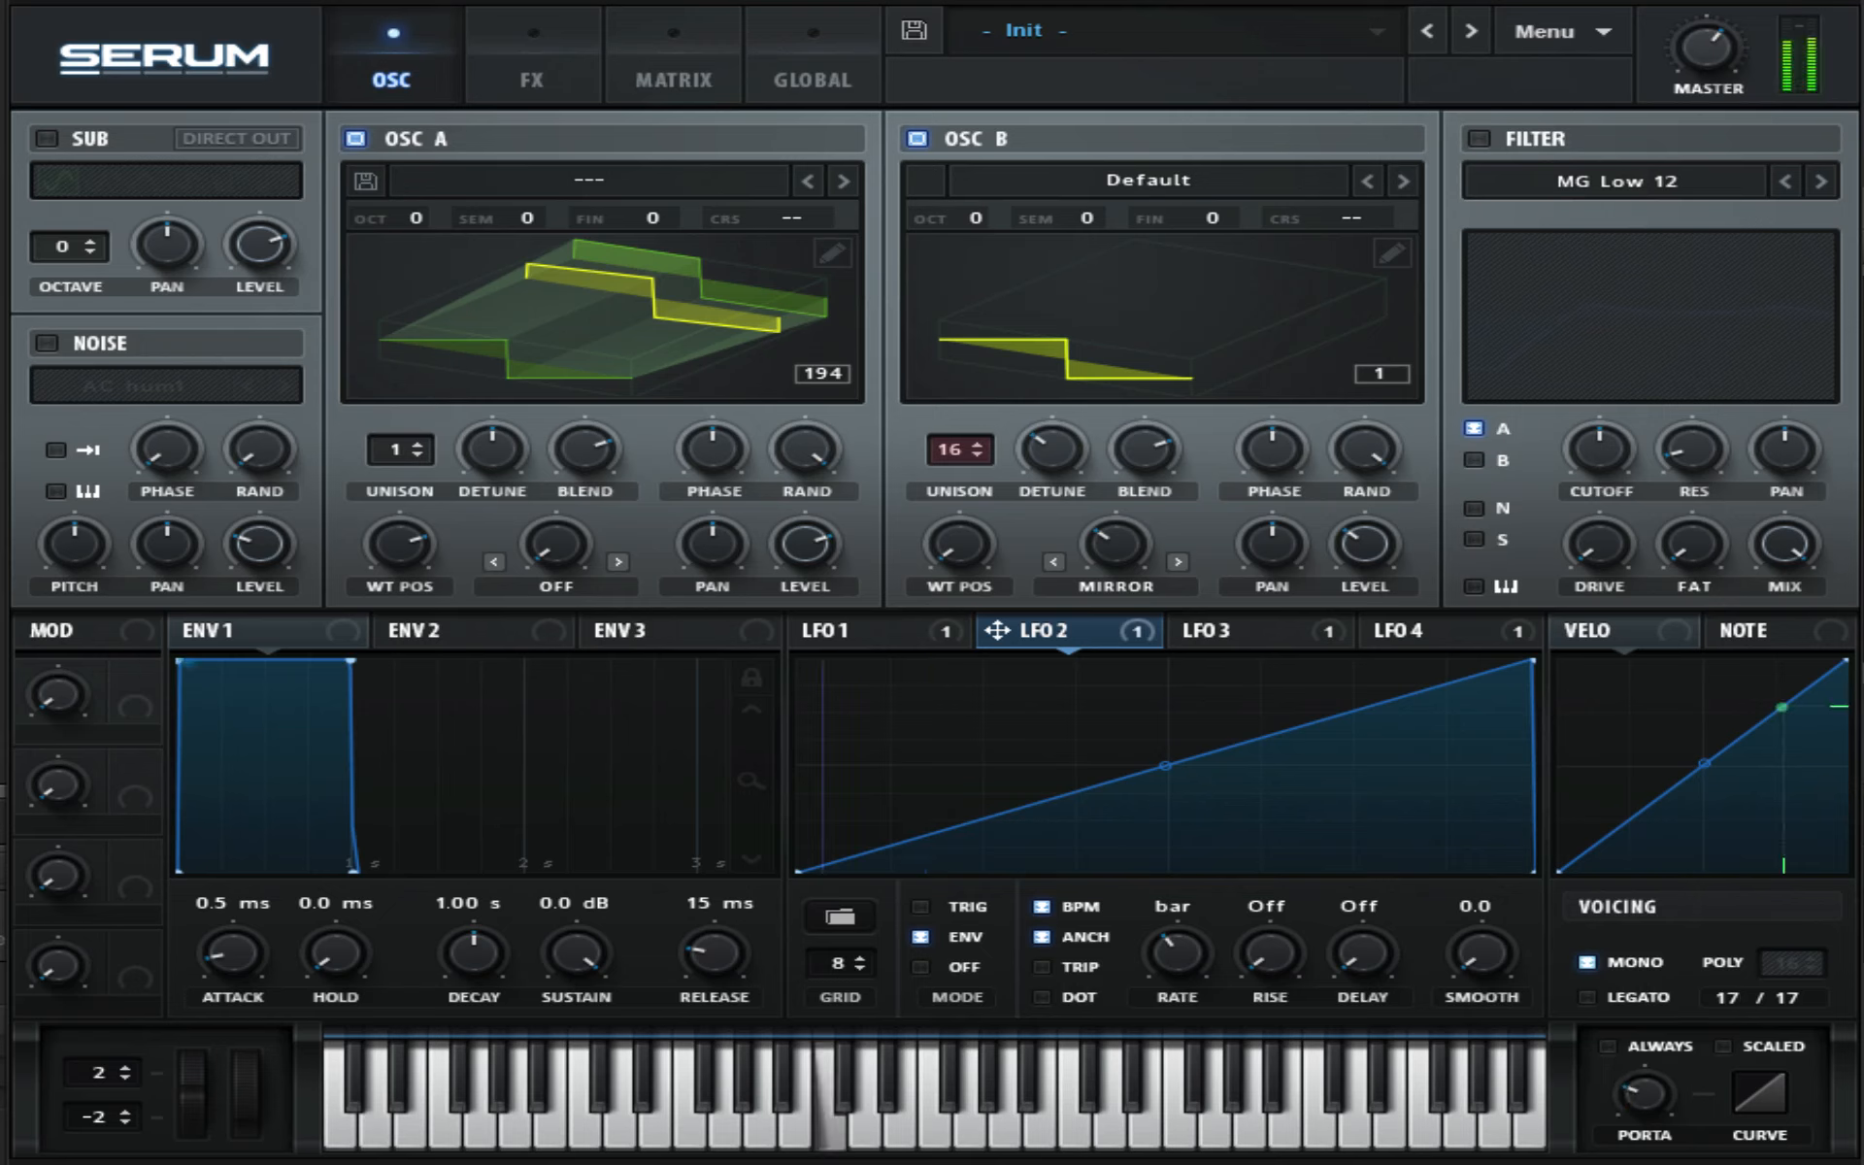